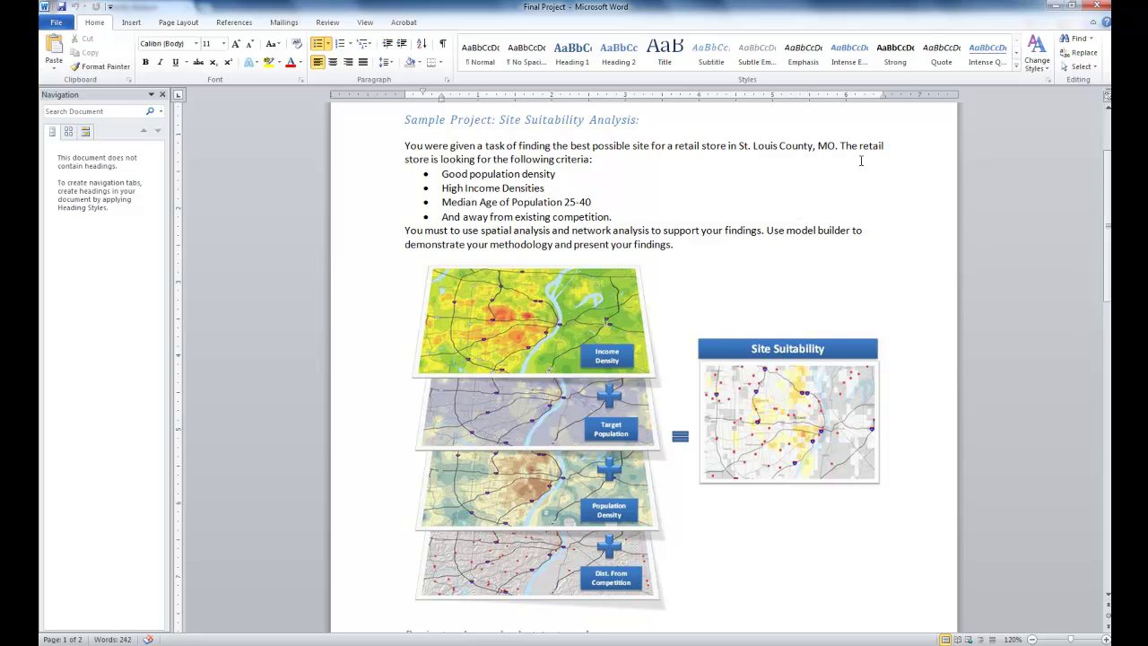
# Step: Review the retail site criteria in the project brief: population density, income density, median age 25-40 and distance from competition
pyautogui.moveTo(469, 176); pyautogui.dragTo(544, 188)
pyautogui.moveTo(443, 203); pyautogui.dragTo(542, 202)
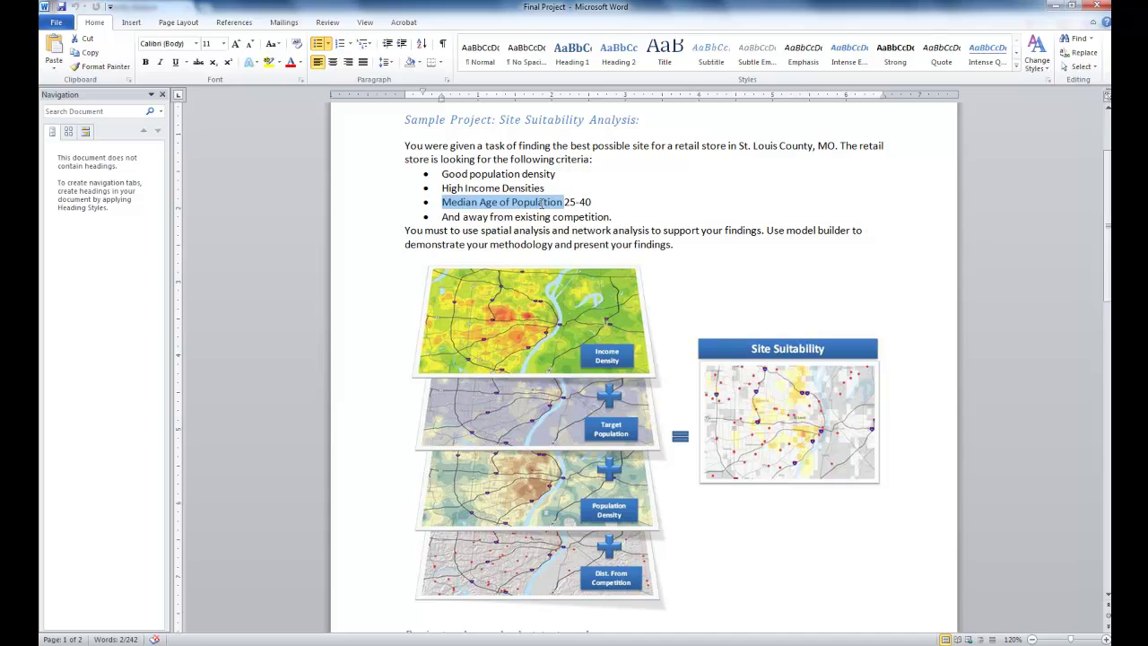
pyautogui.moveTo(445, 217); pyautogui.dragTo(576, 217)
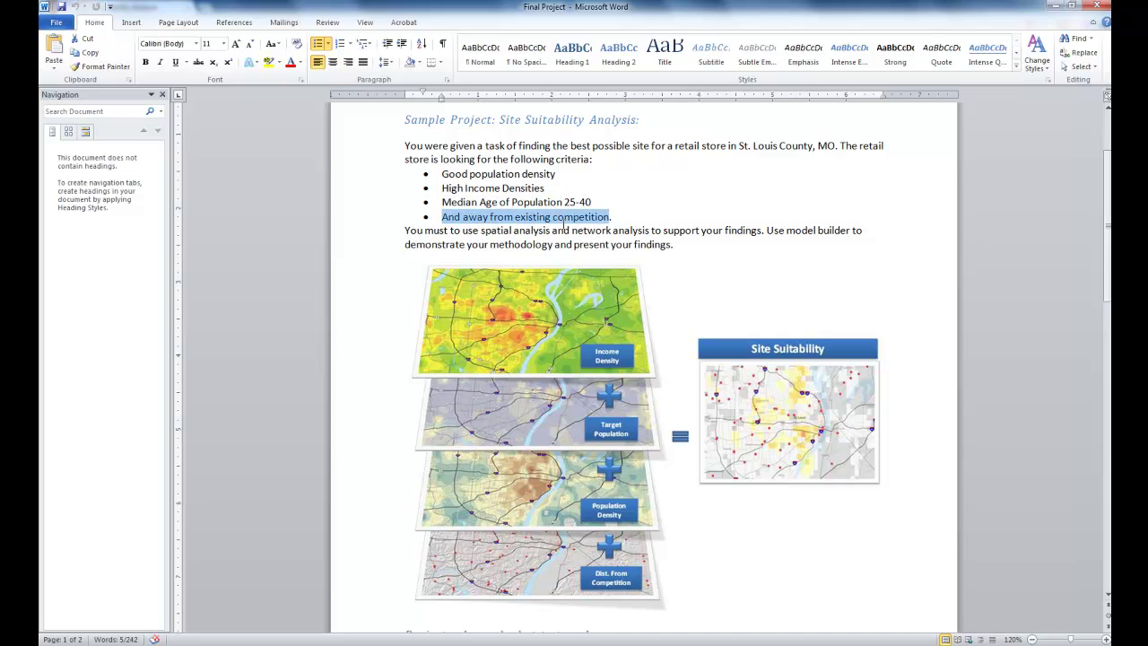
pyautogui.click(564, 229)
pyautogui.moveTo(613, 159); pyautogui.dragTo(422, 146)
pyautogui.click(438, 146)
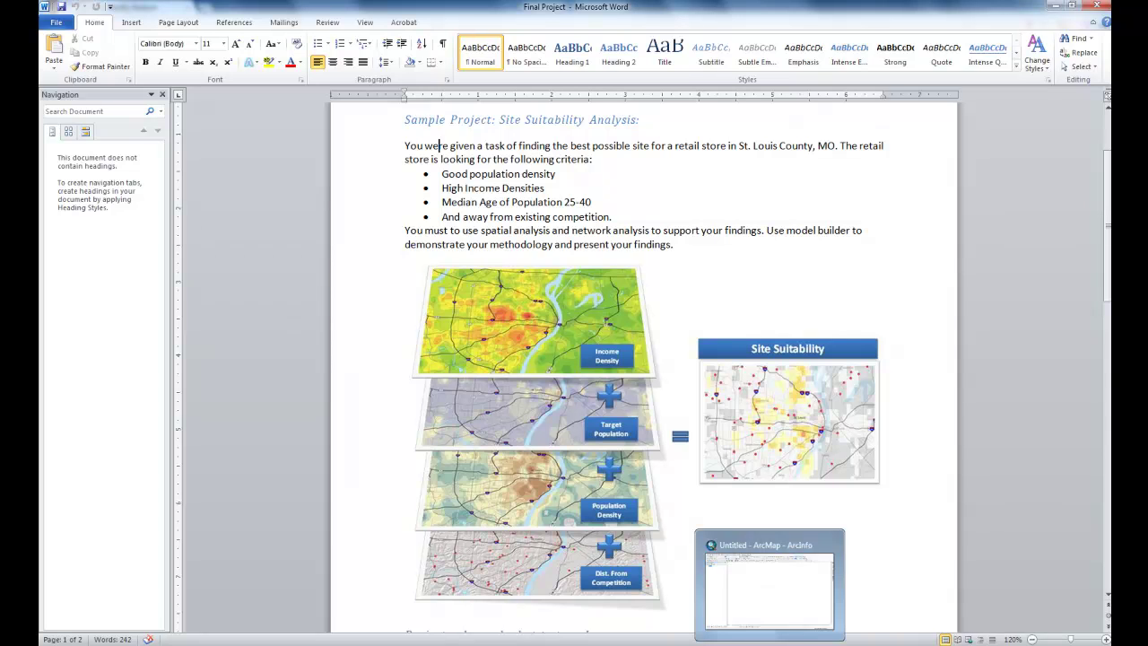
# Step: Switch to Esri Community Analyst in the browser and search the selectable geographies for "St. Louis, MO"
pyautogui.hotkey('alt', 'Tab')
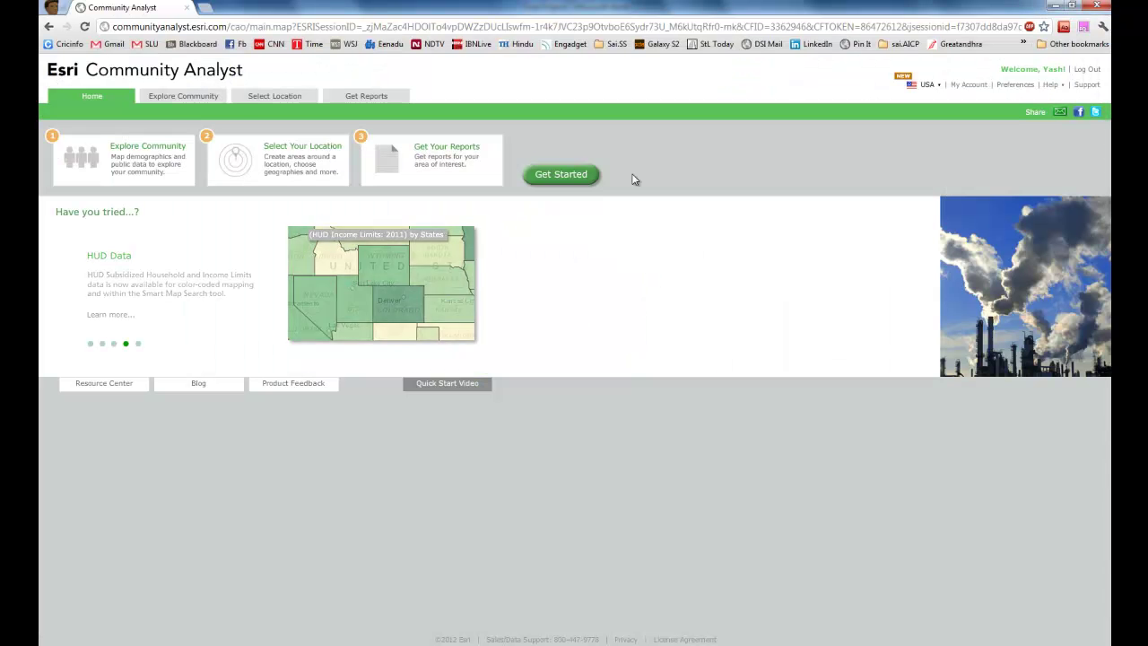
pyautogui.click(266, 97)
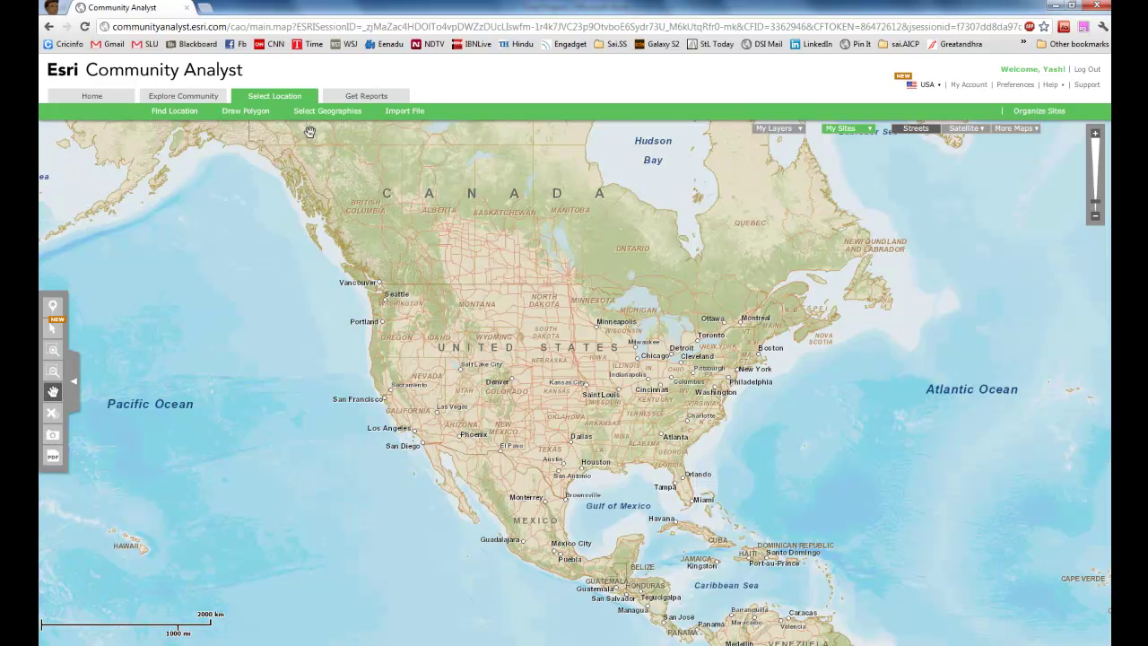
pyautogui.click(322, 113)
pyautogui.click(413, 172)
pyautogui.click(307, 196)
pyautogui.write('St')
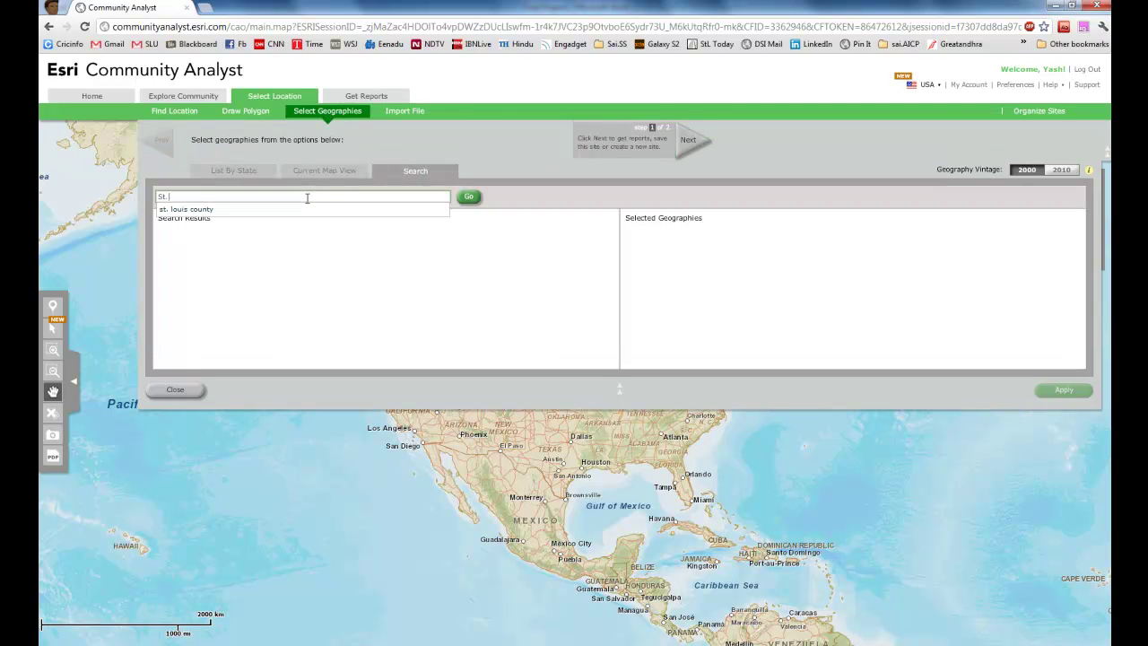
pyautogui.write('. Louis, MO')
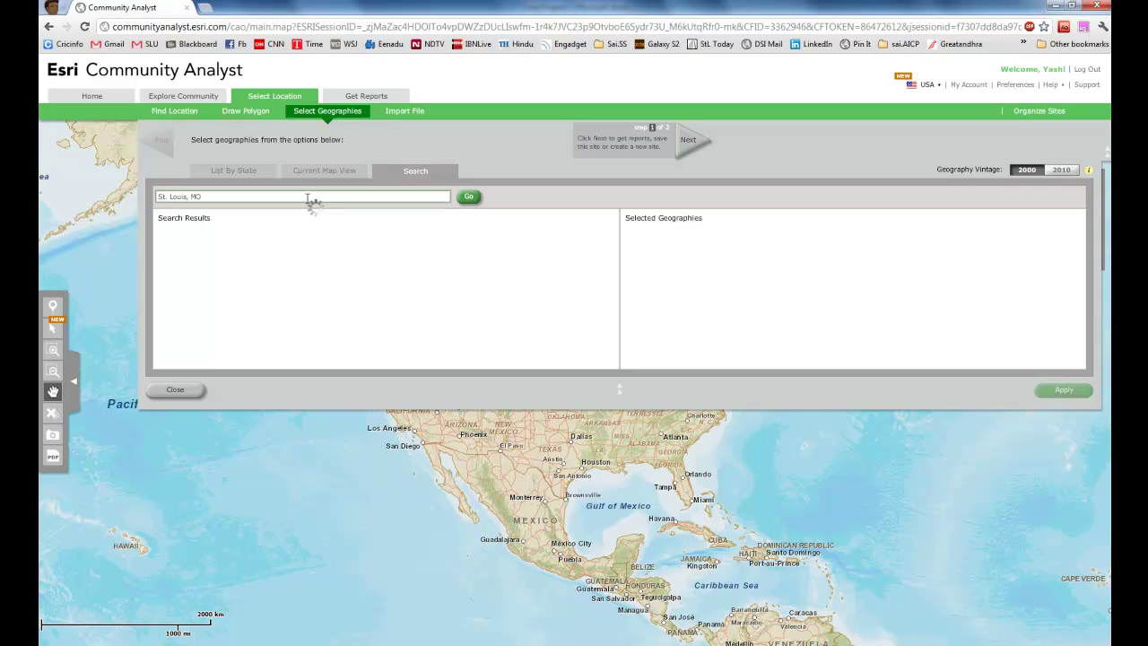
pyautogui.press('Return')
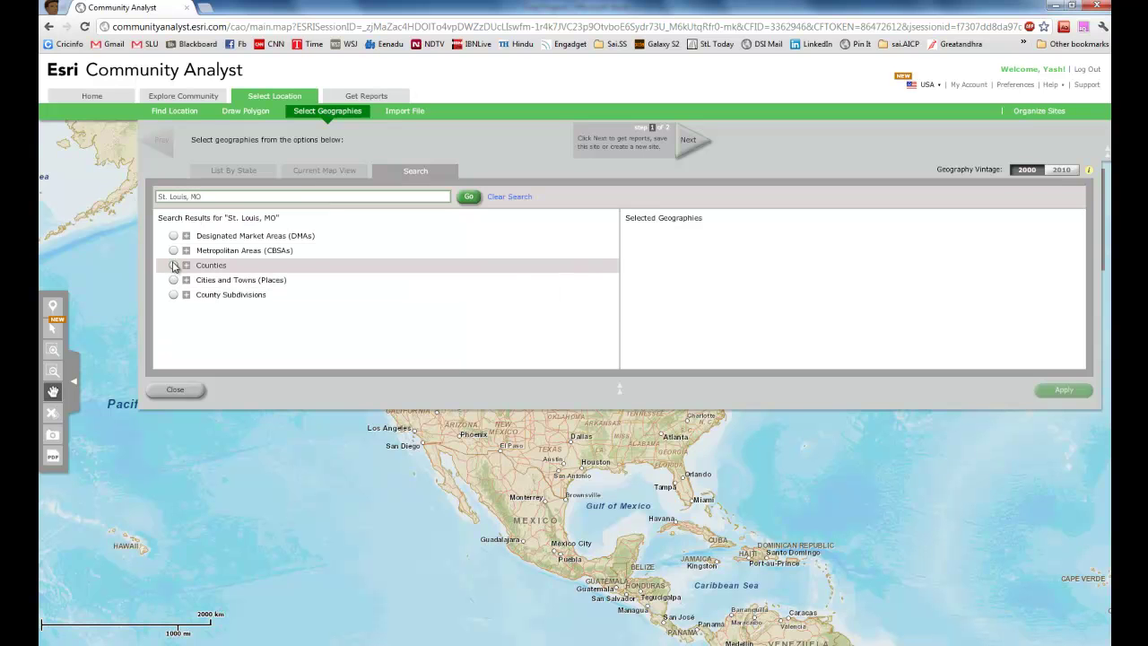
# Step: Choose St. Louis County, MO from the county results and apply it to the map as a site
pyautogui.click(185, 266)
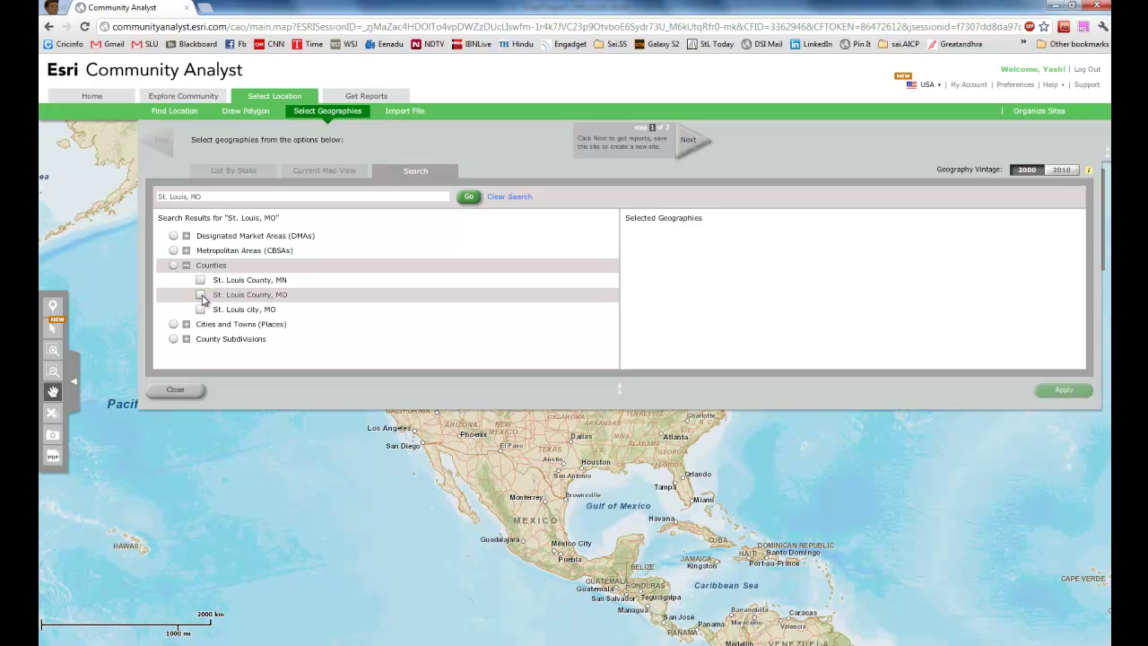
pyautogui.click(200, 295)
pyautogui.click(1064, 389)
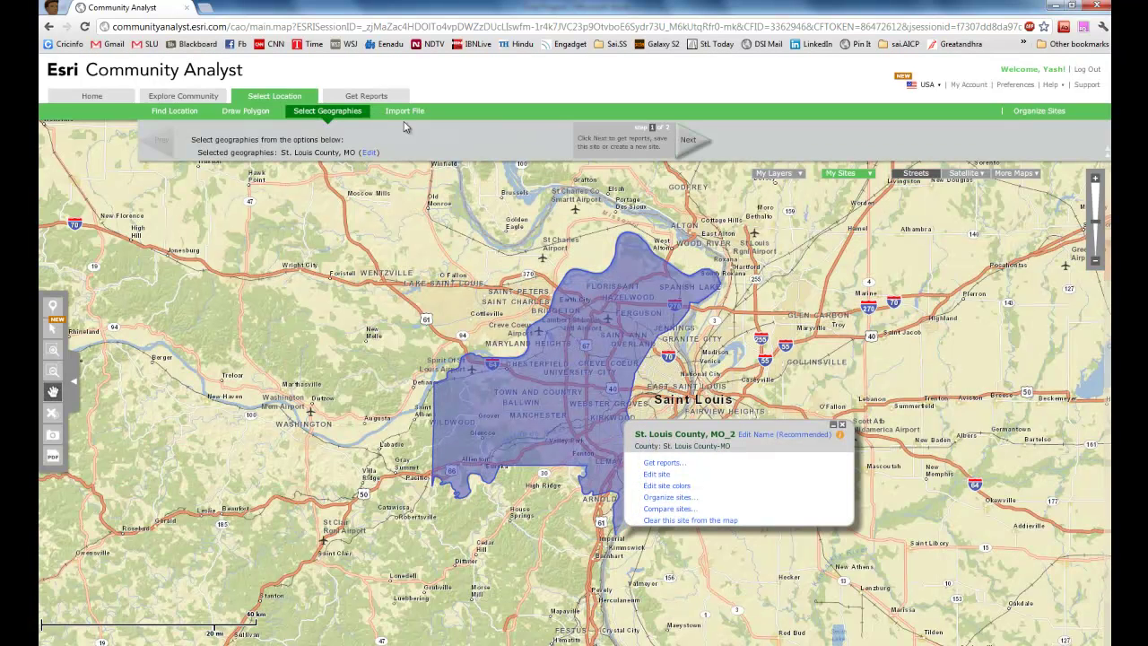
# Step: Dismiss the site pop-up and create a color-coded map of 2011 Total Population from the 2011/2016 Demographics (Esri) category
pyautogui.click(182, 97)
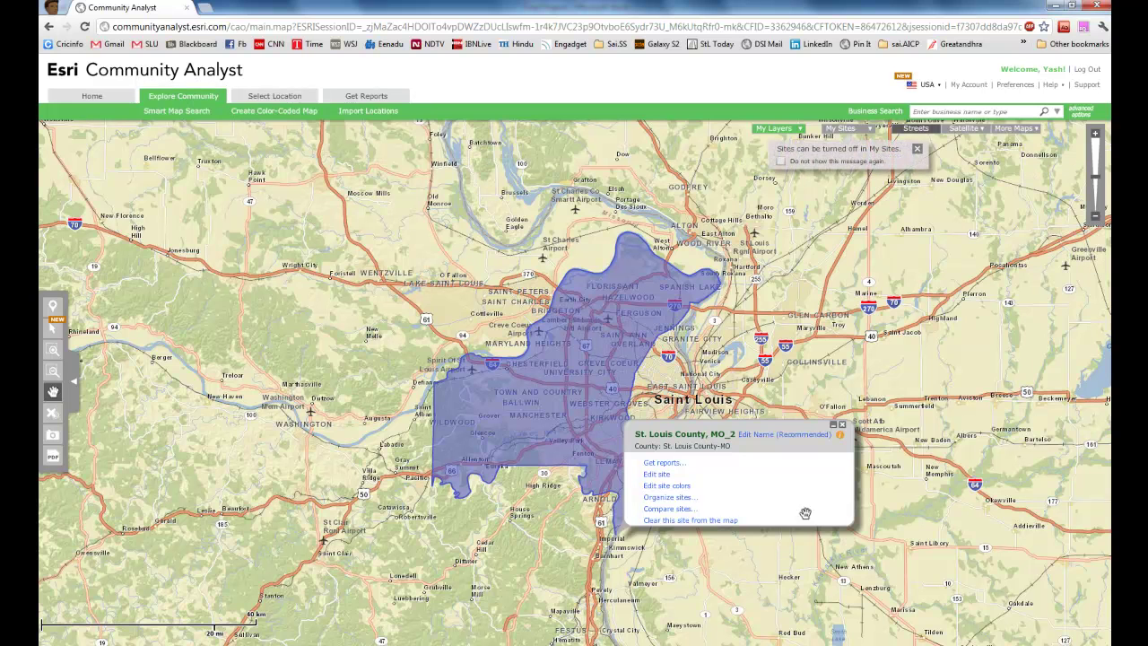
pyautogui.click(843, 426)
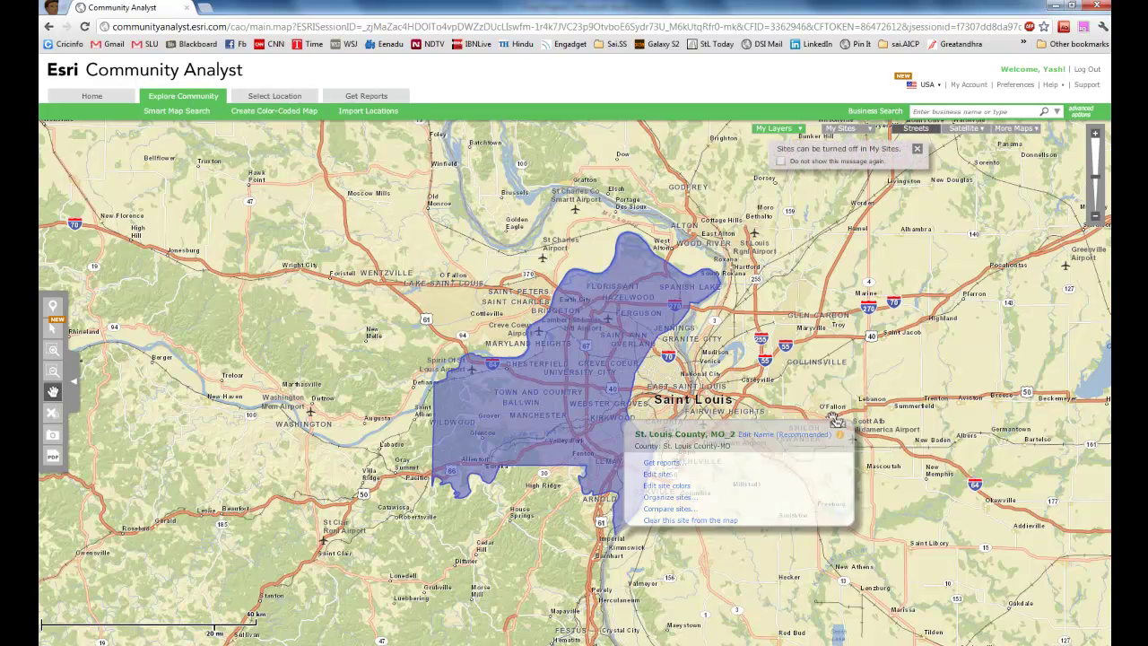
pyautogui.click(279, 113)
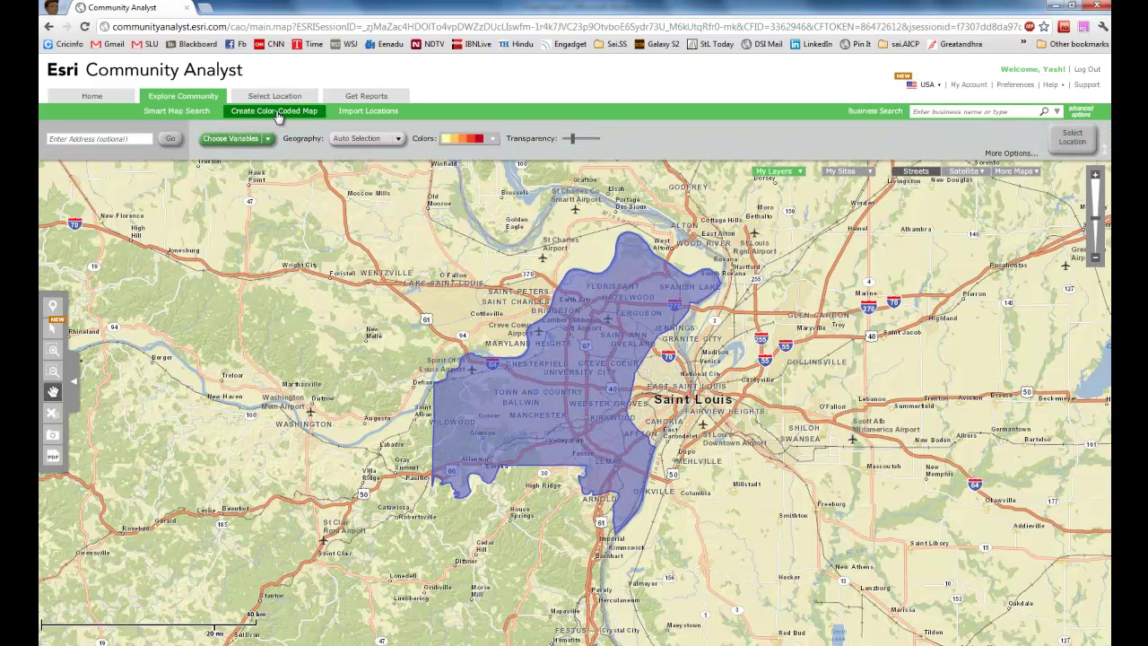
pyautogui.click(256, 144)
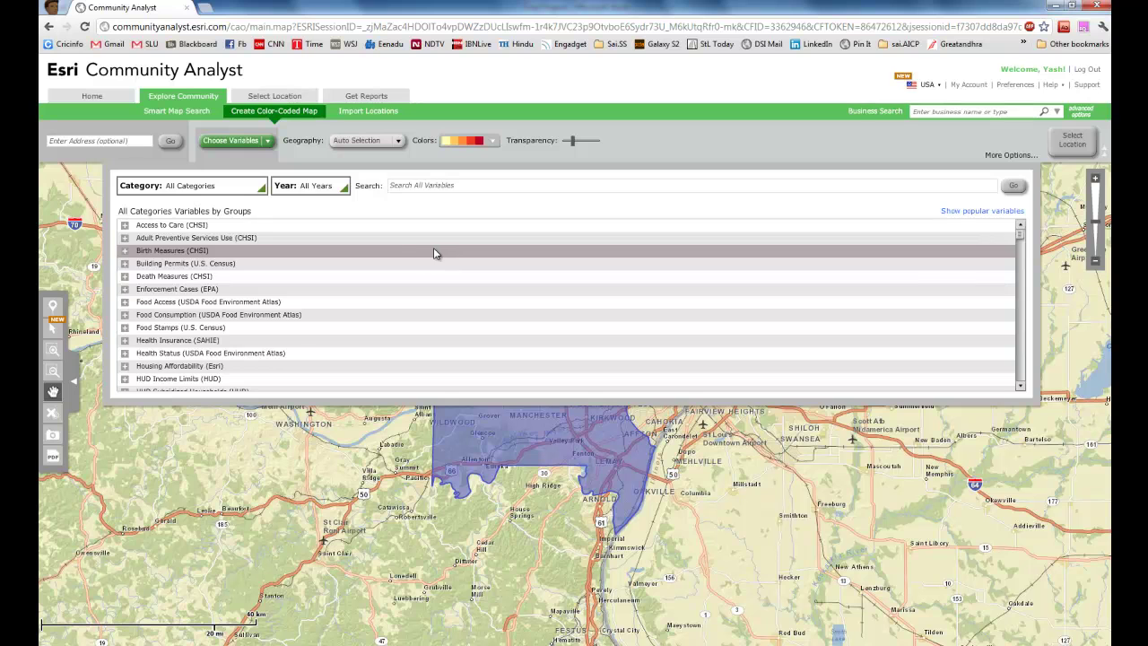
pyautogui.click(153, 190)
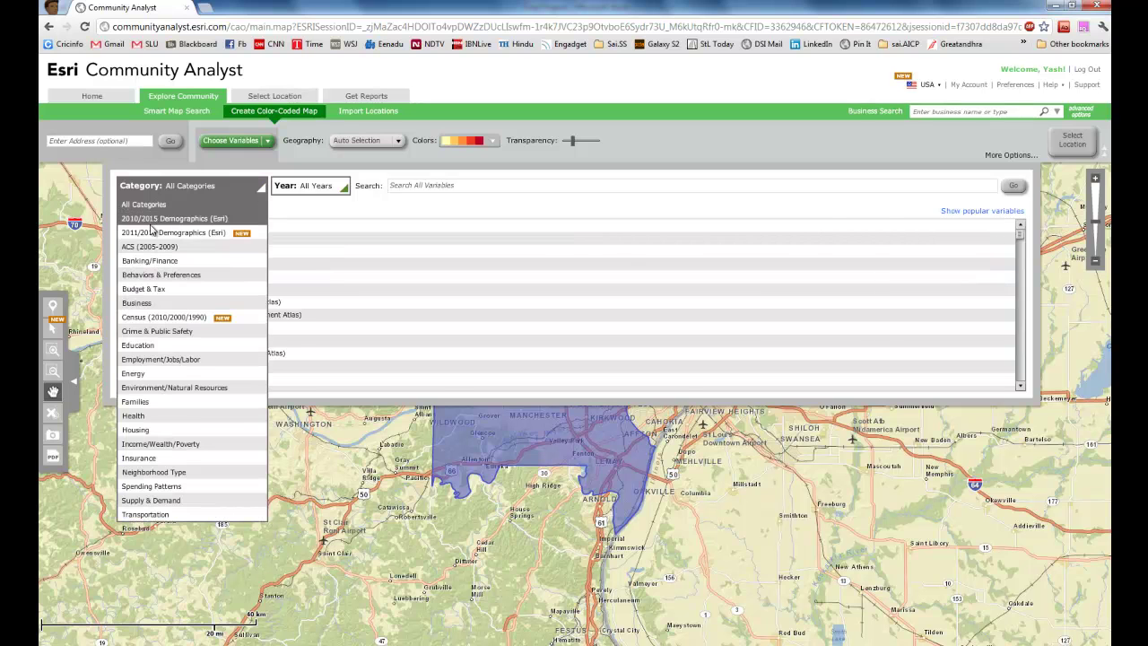
pyautogui.click(151, 234)
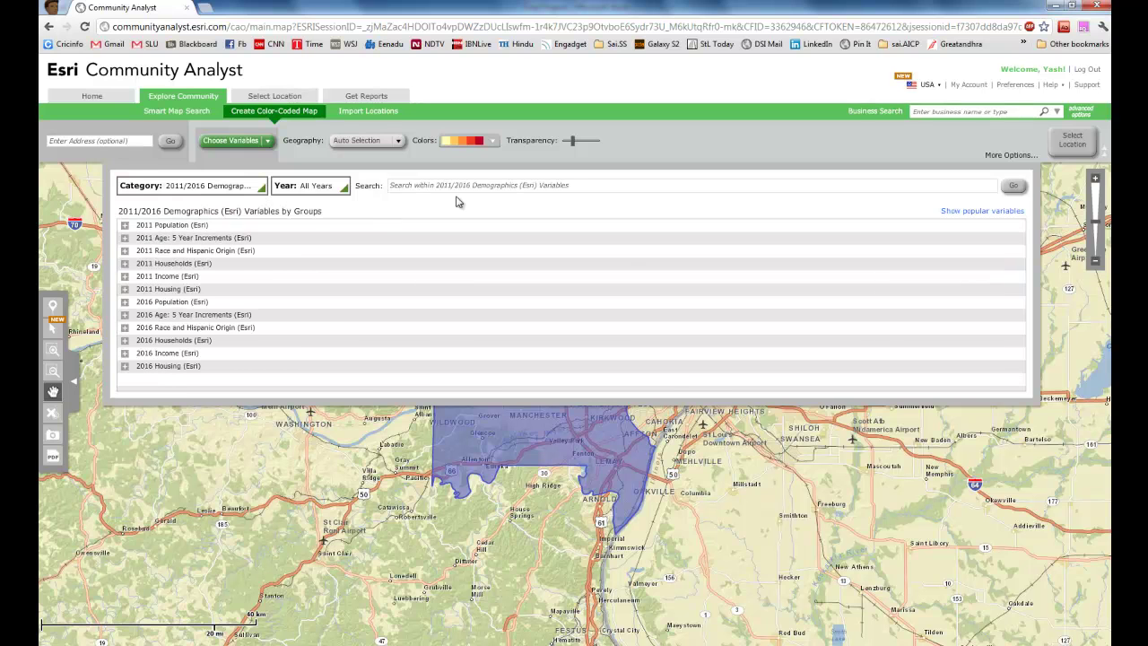
pyautogui.click(126, 226)
pyautogui.click(216, 240)
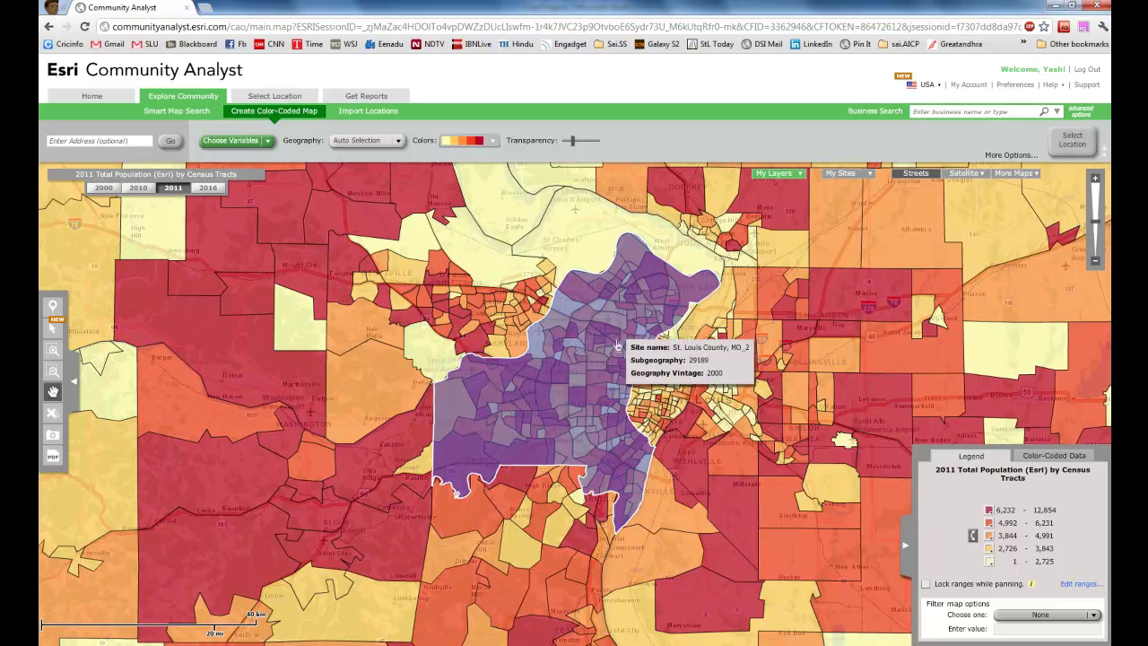
# Step: Export the total population data to Excel as "2011 Total Population" in the ESRIPress > GIST2_Instructor > Final Project folder
pyautogui.moveTo(1098, 229)
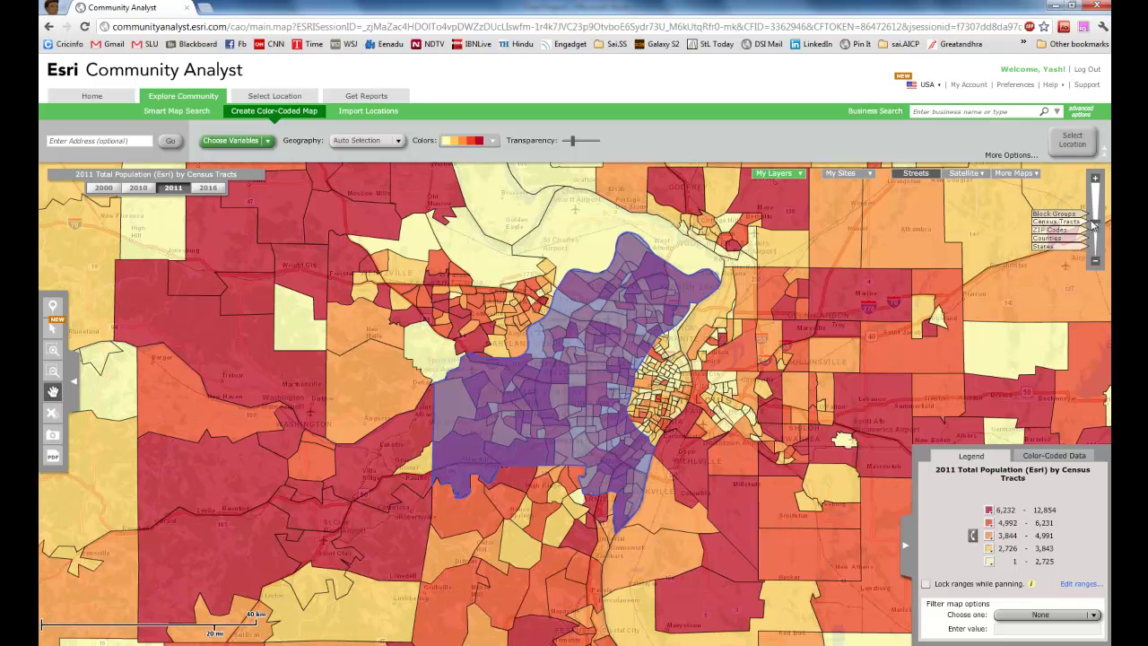
pyautogui.click(1054, 456)
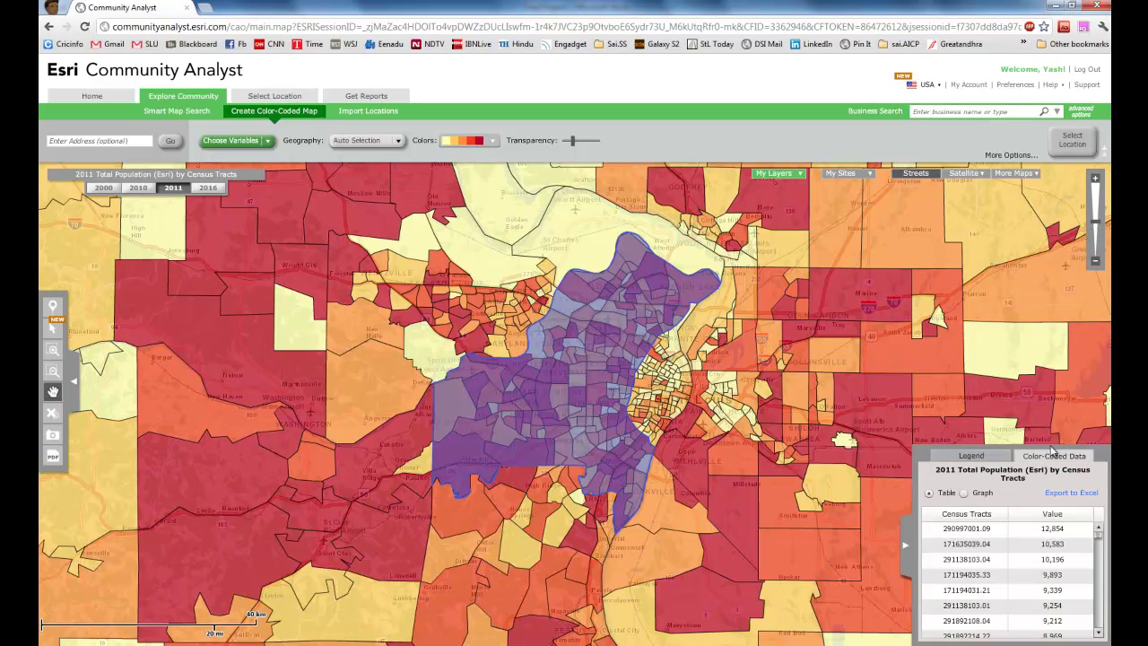
pyautogui.click(1059, 494)
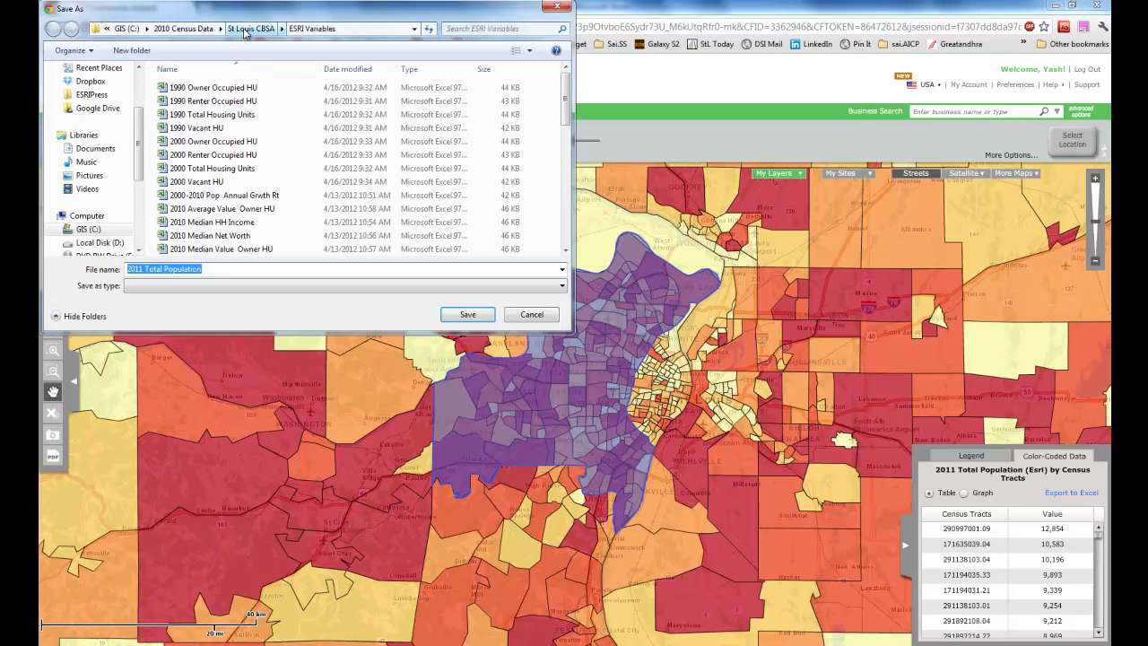
pyautogui.scroll(2, 133, 90)
pyautogui.click(112, 101)
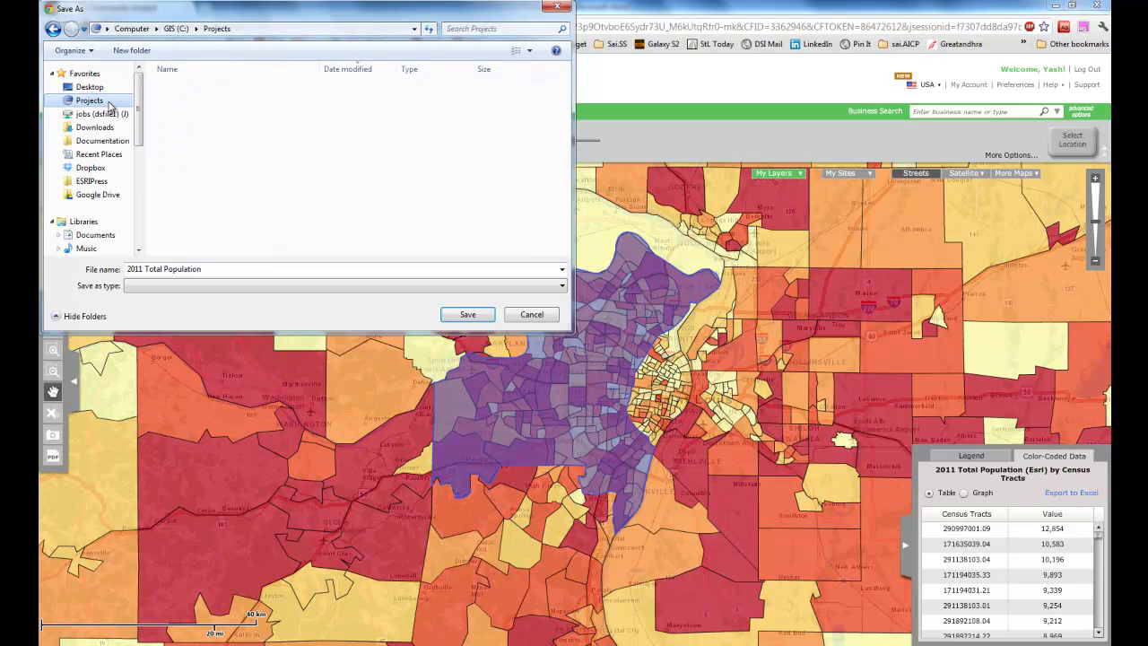
pyautogui.click(96, 183)
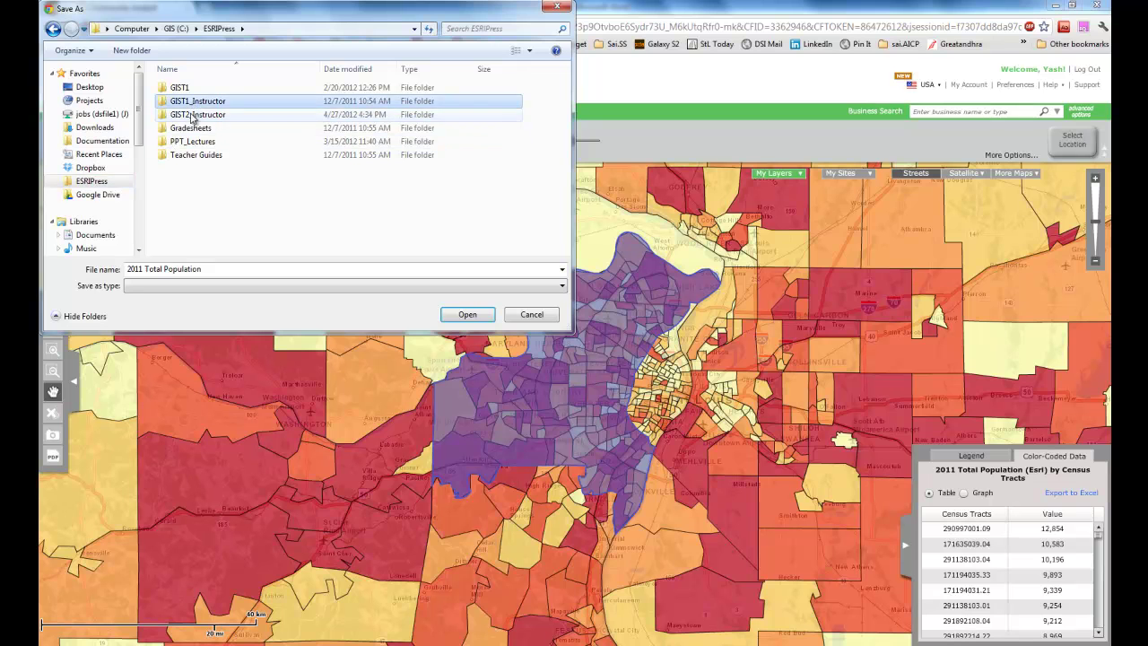
pyautogui.doubleClick(197, 114)
pyautogui.doubleClick(188, 100)
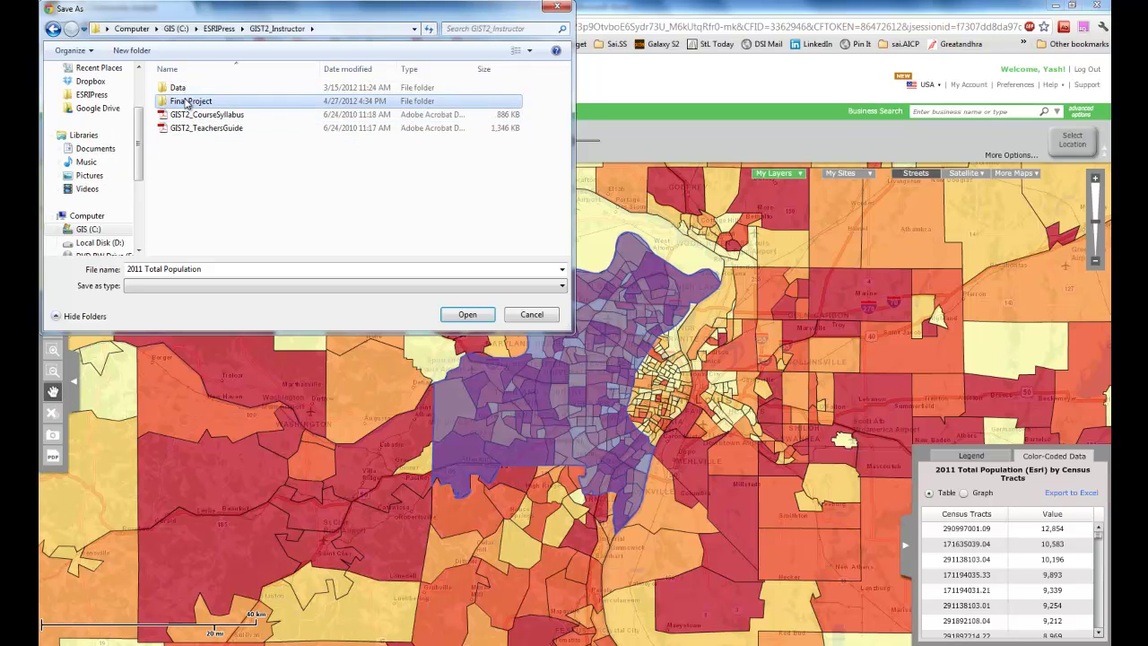
pyautogui.click(241, 271)
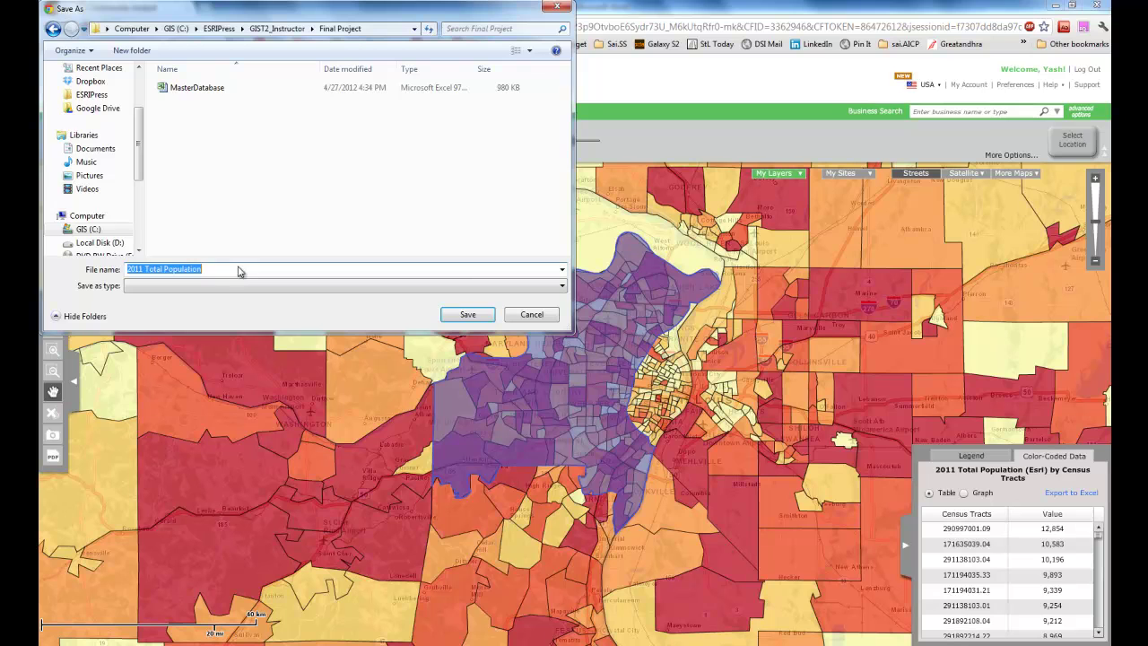
pyautogui.click(467, 315)
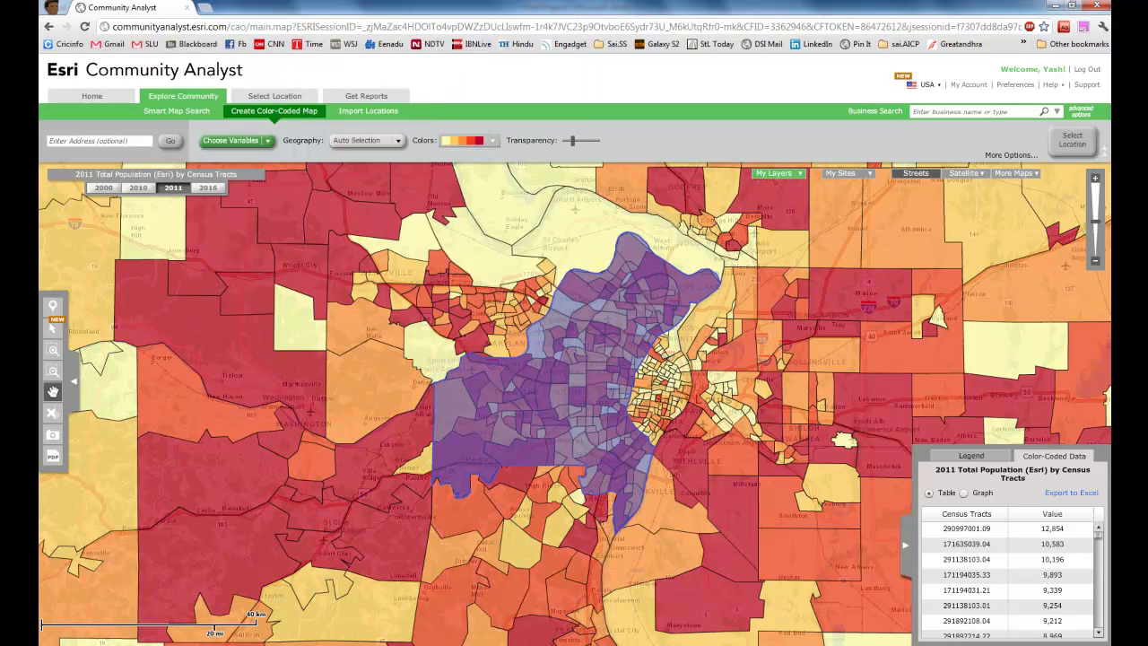
# Step: Color-code the map by 2011 Total Households and export its census tract data to Excel in the Final Project folder
pyautogui.click(268, 142)
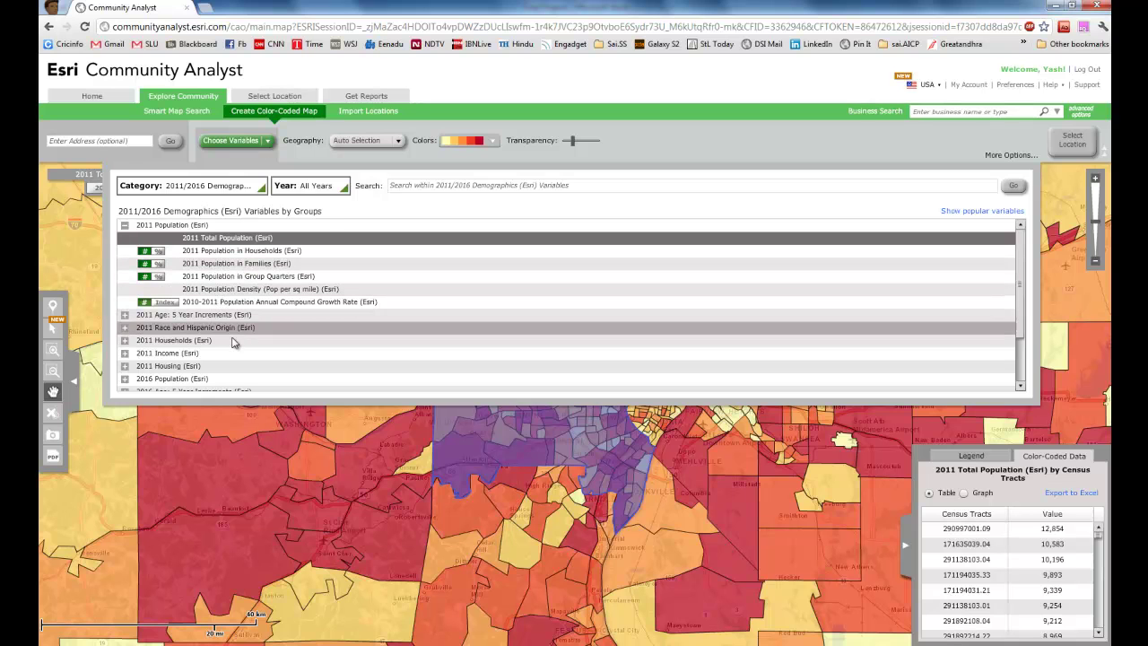
pyautogui.click(232, 342)
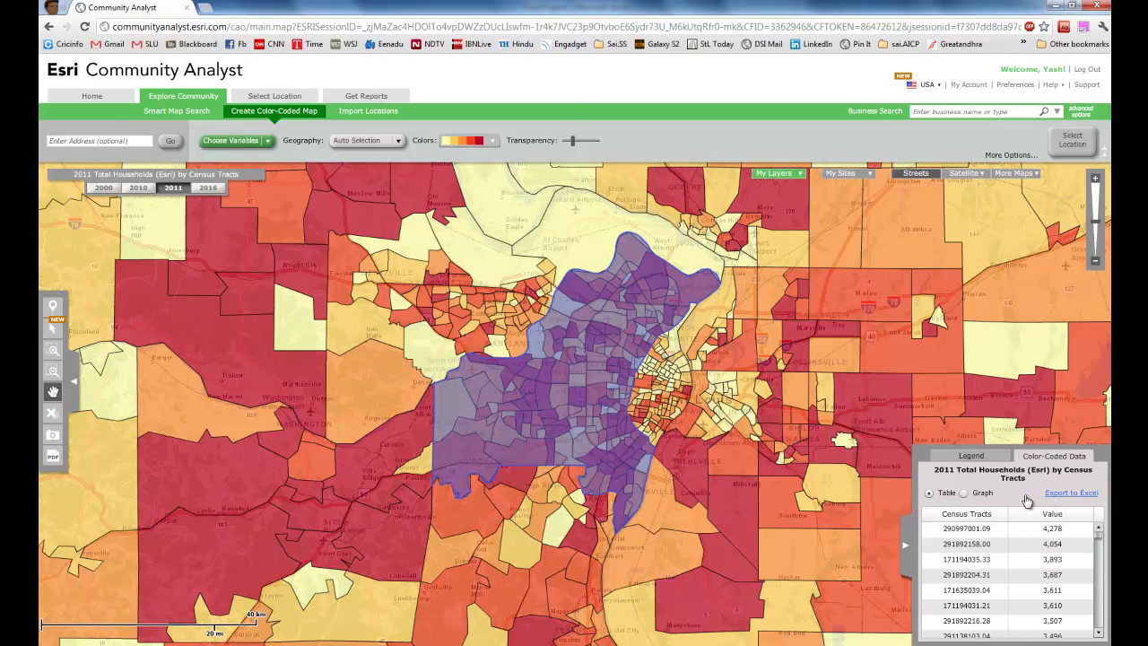
pyautogui.click(1027, 496)
pyautogui.click(467, 315)
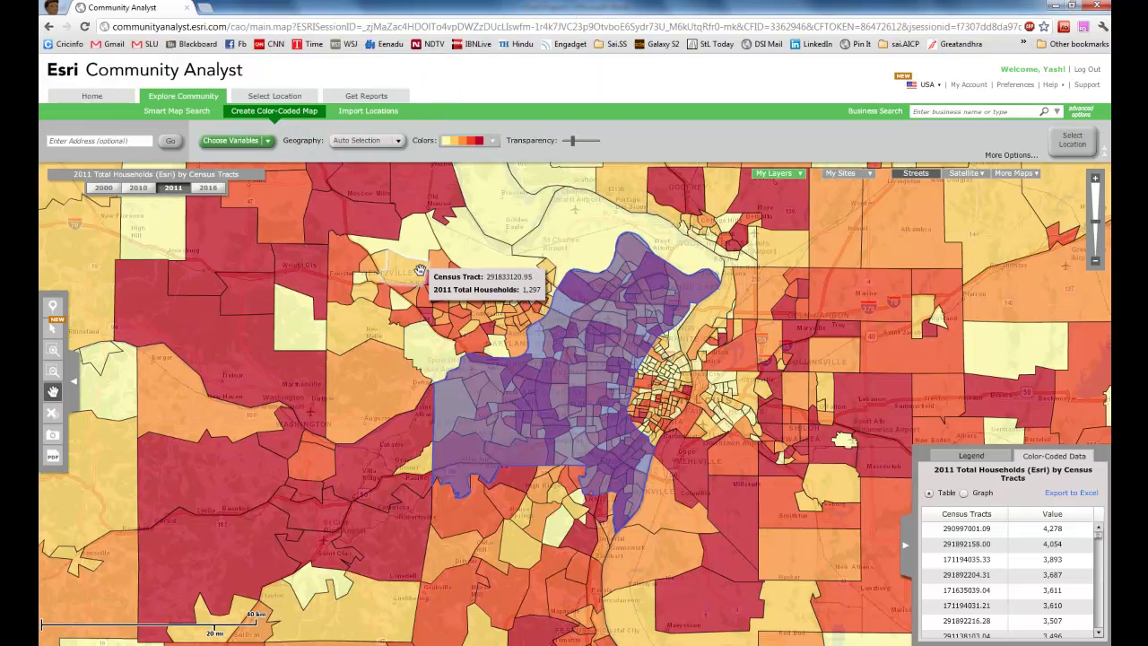
# Step: Color-code the map by 2011 Median Household Income and save its Excel export as "2011 Median Household Income" in the Final Project folder
pyautogui.click(267, 142)
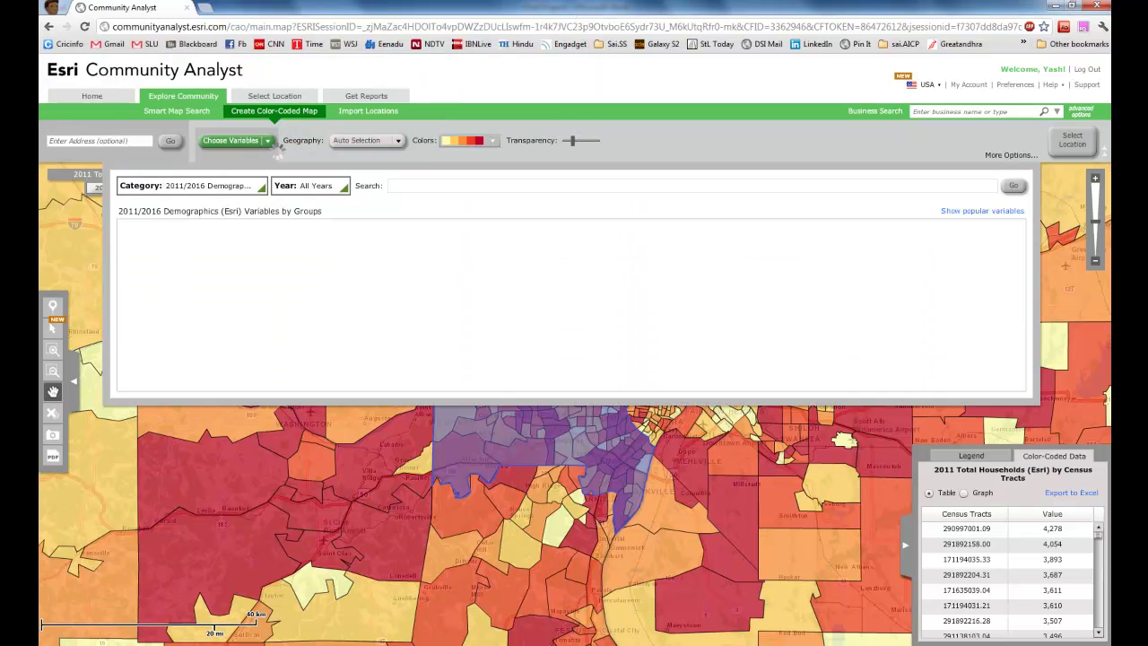
pyautogui.click(240, 186)
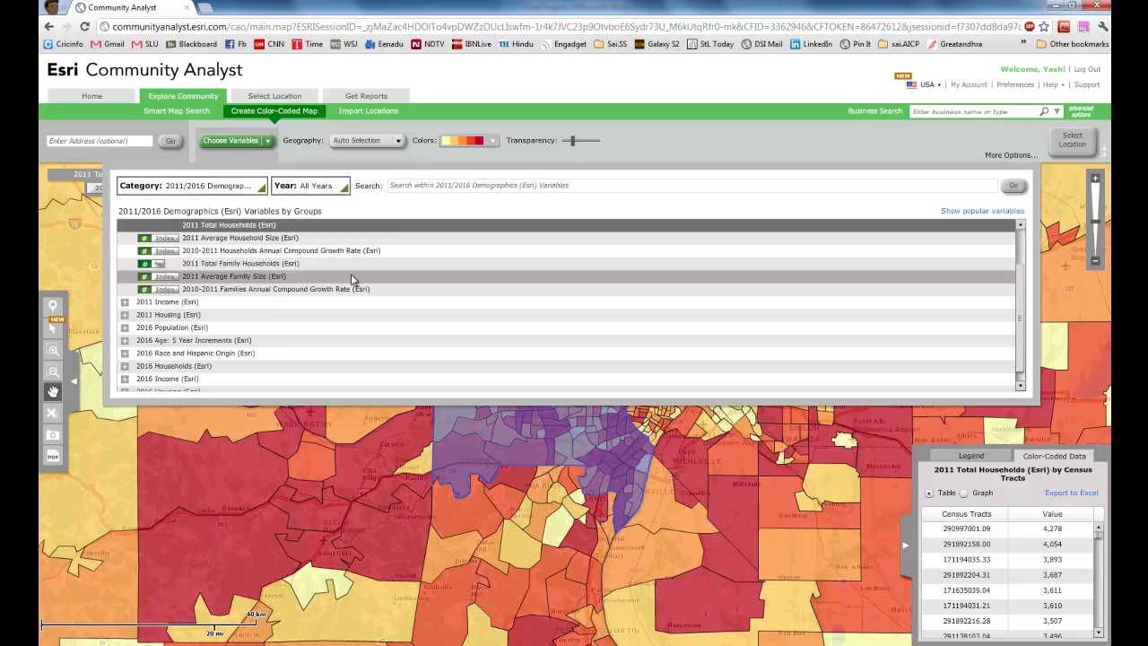
pyautogui.scroll(-1, 234, 296)
pyautogui.click(193, 290)
pyautogui.scroll(-3, 215, 303)
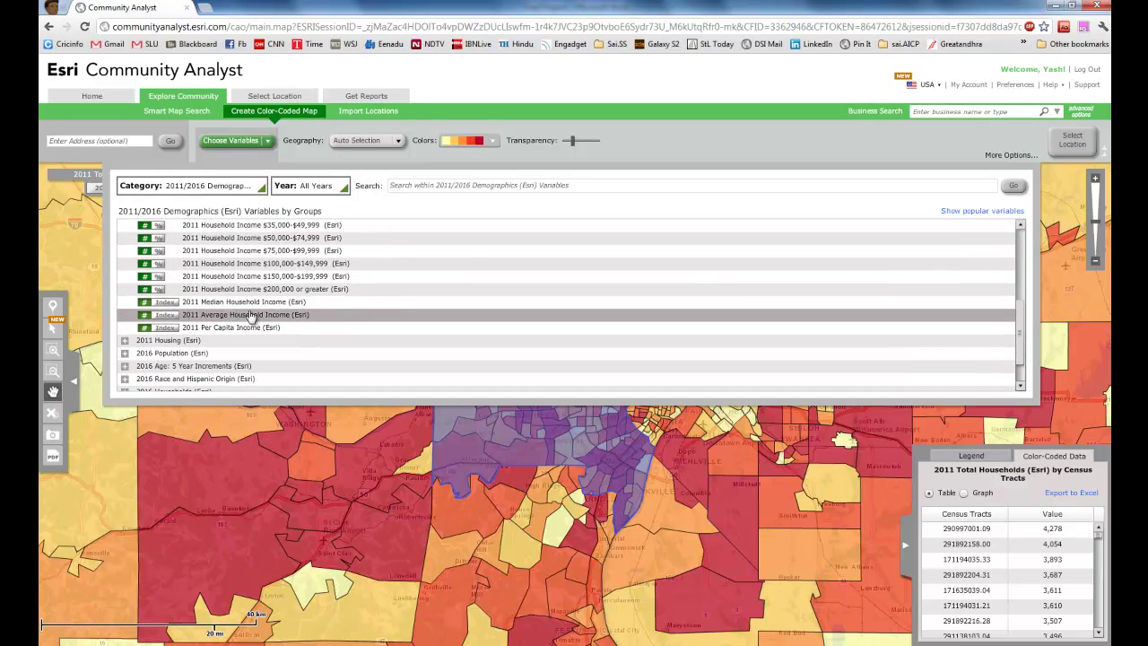
pyautogui.click(285, 303)
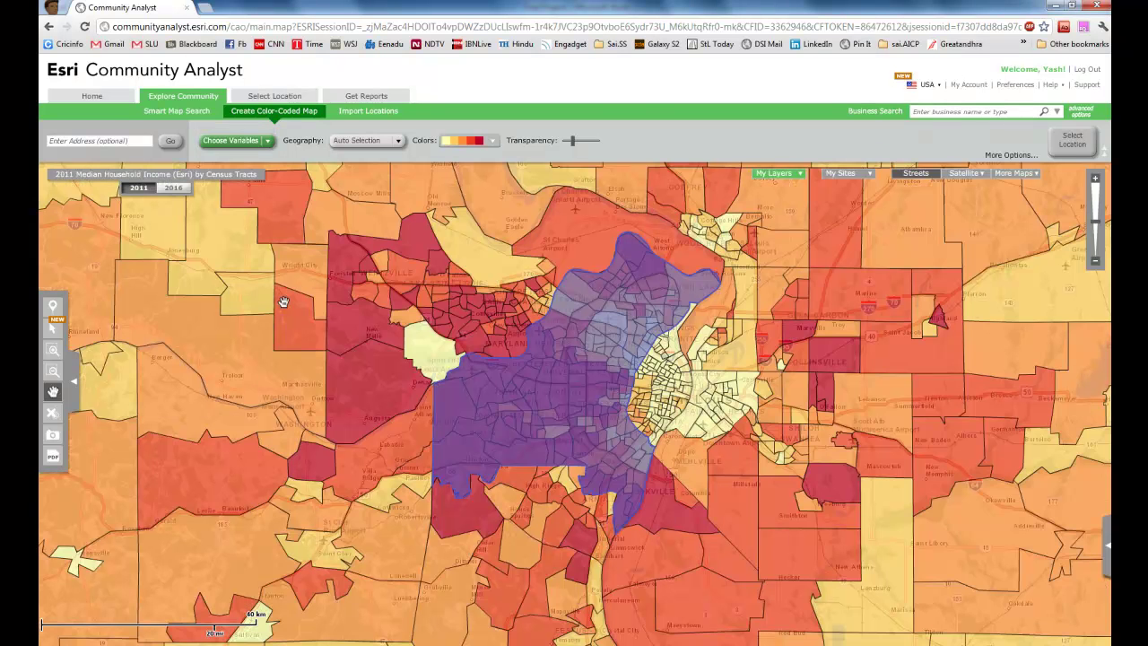
pyautogui.click(1046, 497)
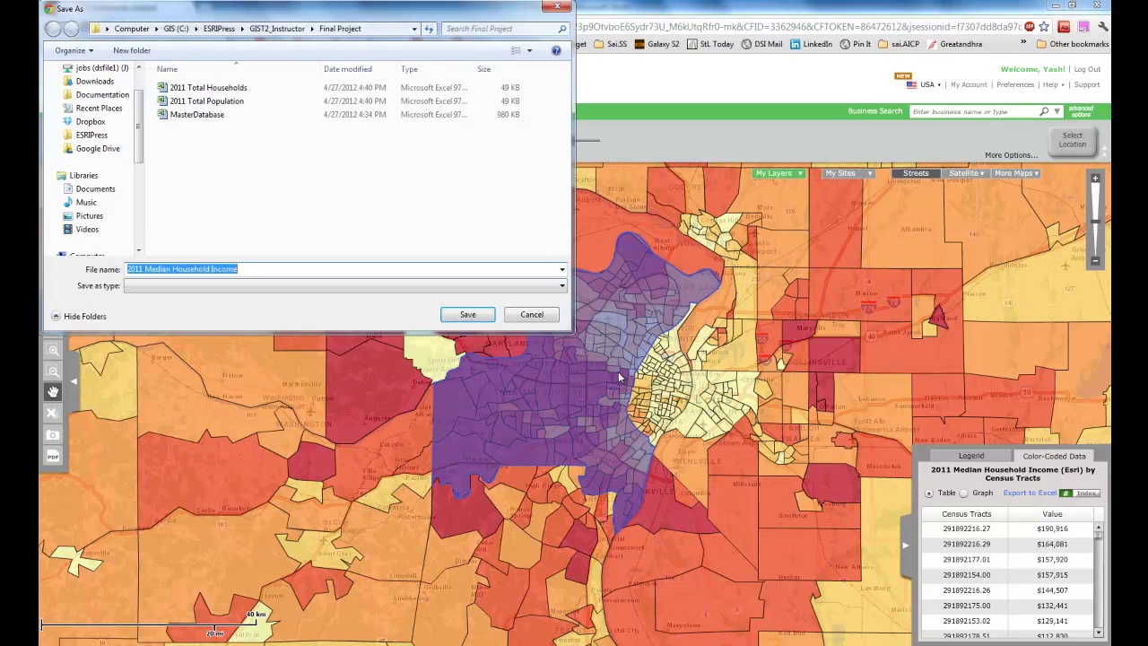
pyautogui.click(465, 313)
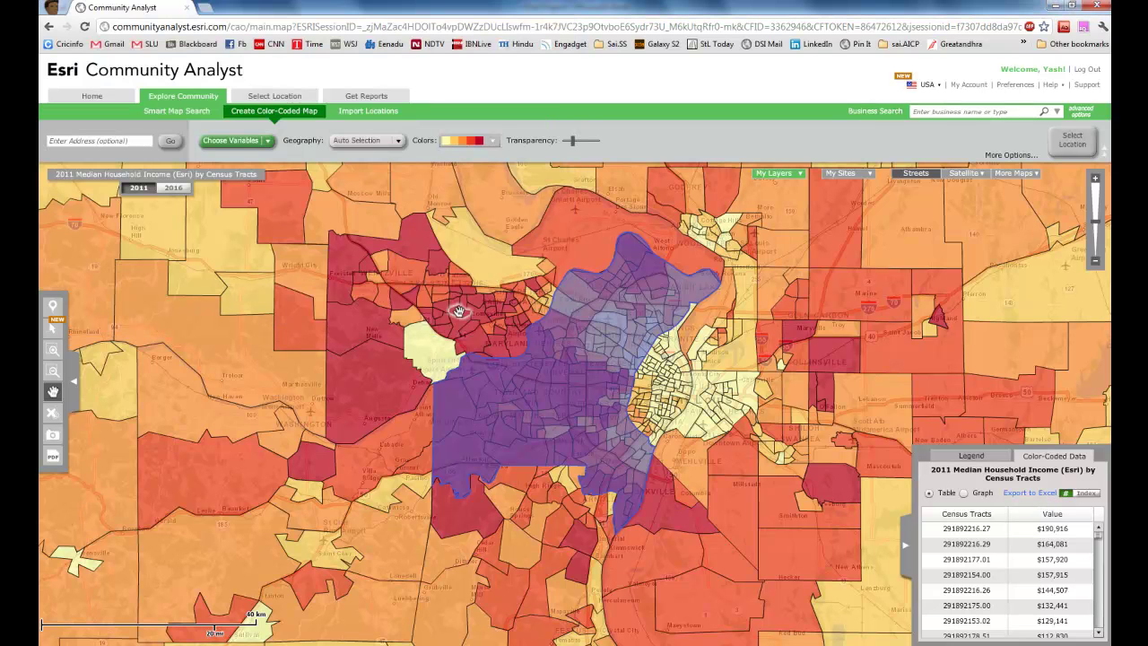
# Step: Color-code the map by 2011 Per Capita Income and save its Excel export as "2011 Per Capita Income" in the Final Project folder
pyautogui.click(266, 144)
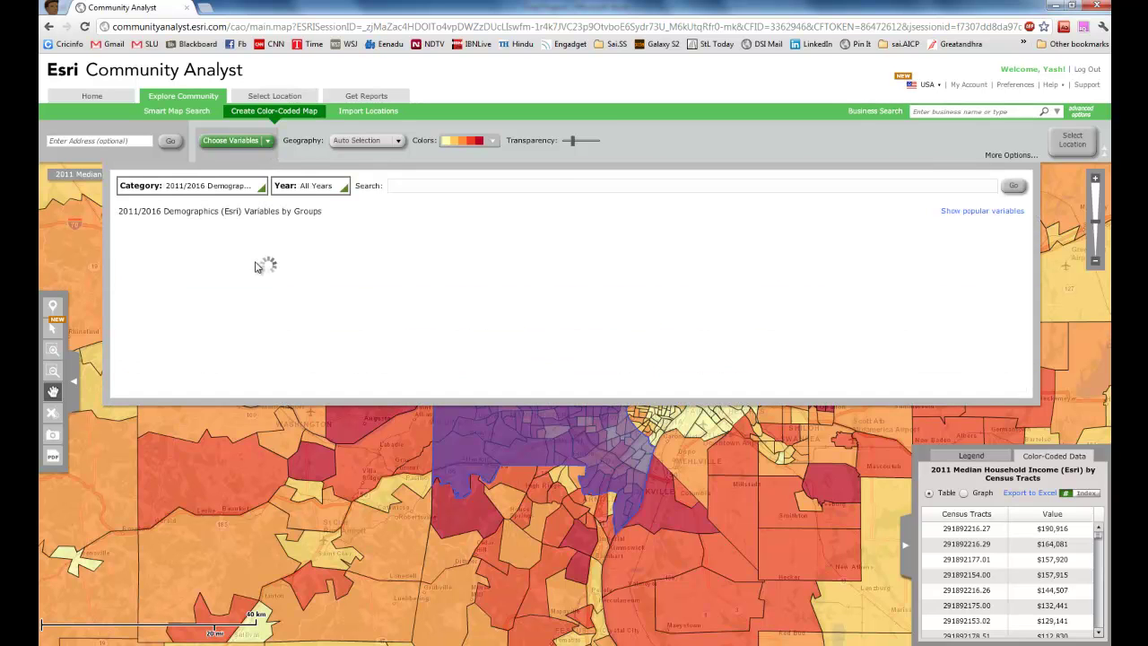
pyautogui.scroll(-3, 255, 301)
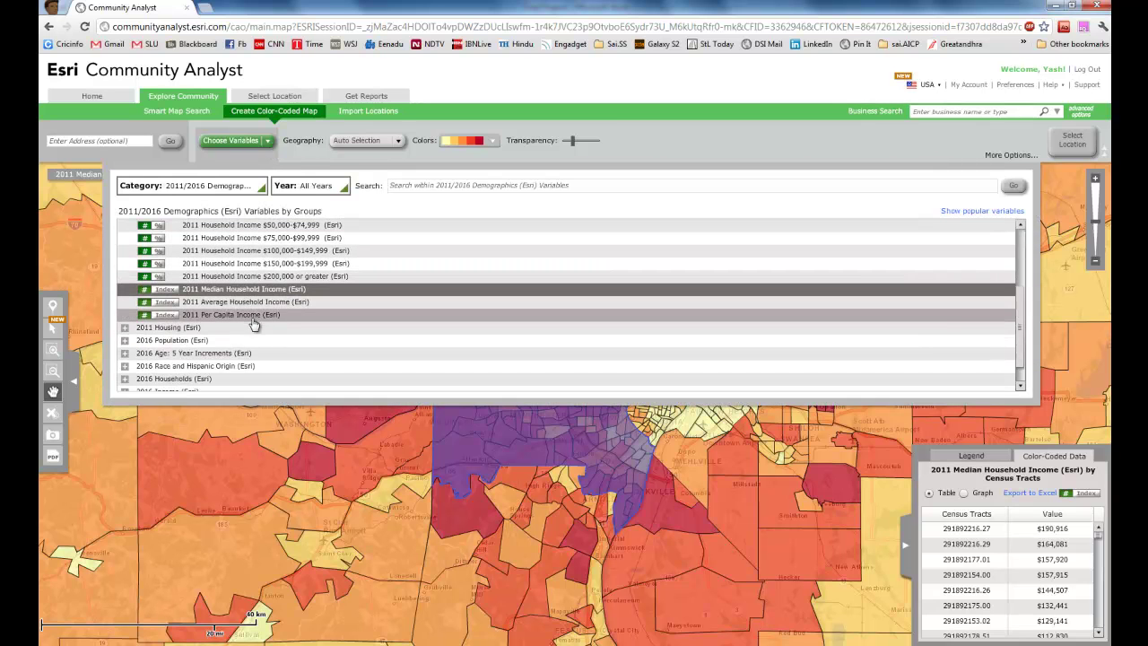
pyautogui.click(254, 315)
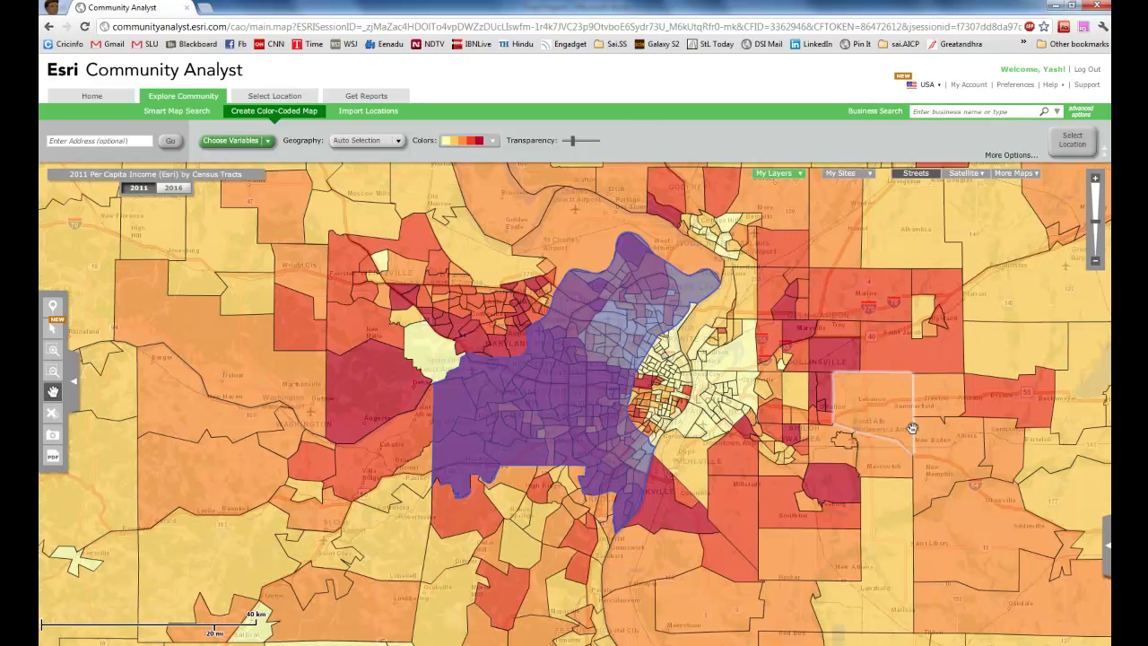
pyautogui.click(1030, 493)
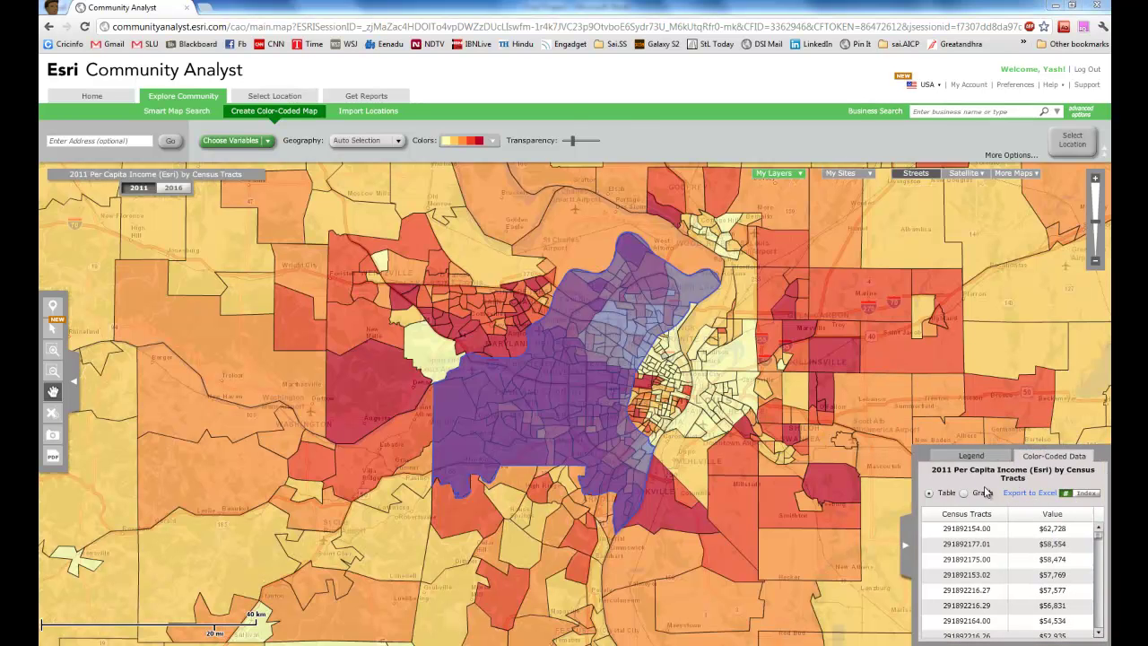
pyautogui.click(473, 316)
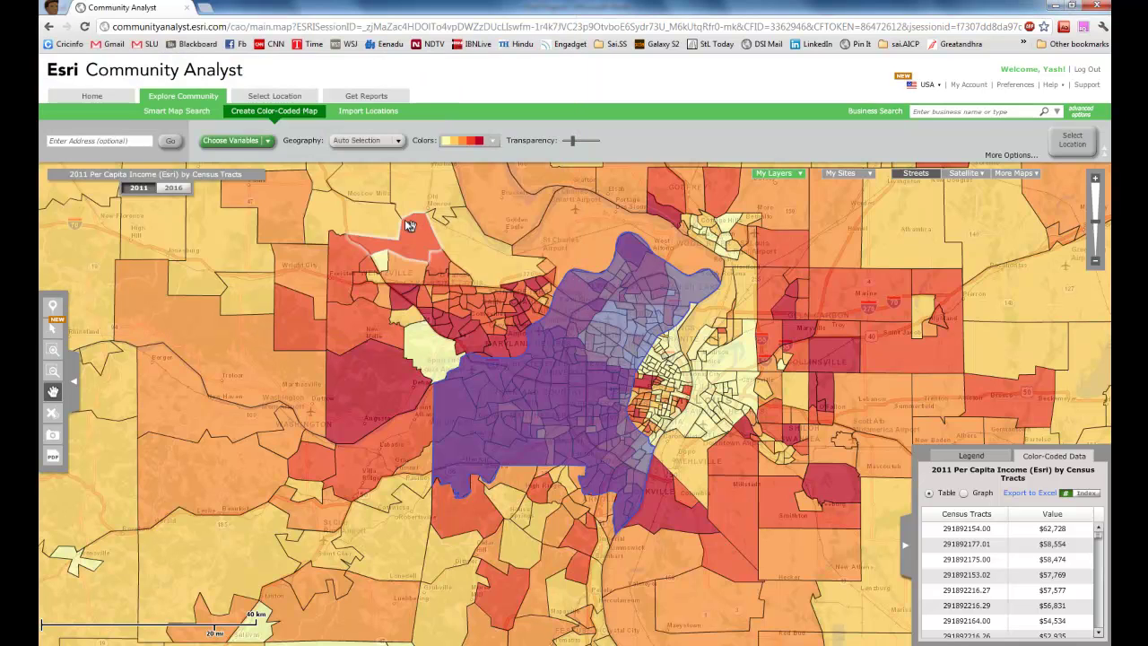
# Step: Color-code the map by 2011 Total Population Age 25-29 and save its Excel export as "2011 Total Population 25-29"
pyautogui.click(266, 143)
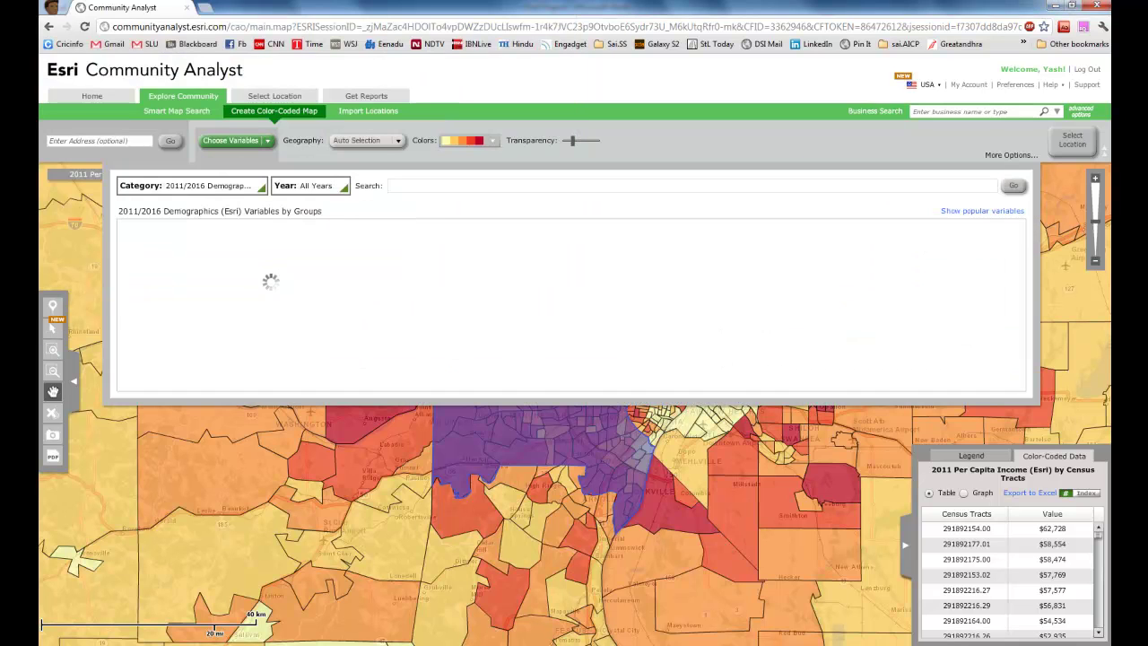
pyautogui.scroll(-3, 263, 319)
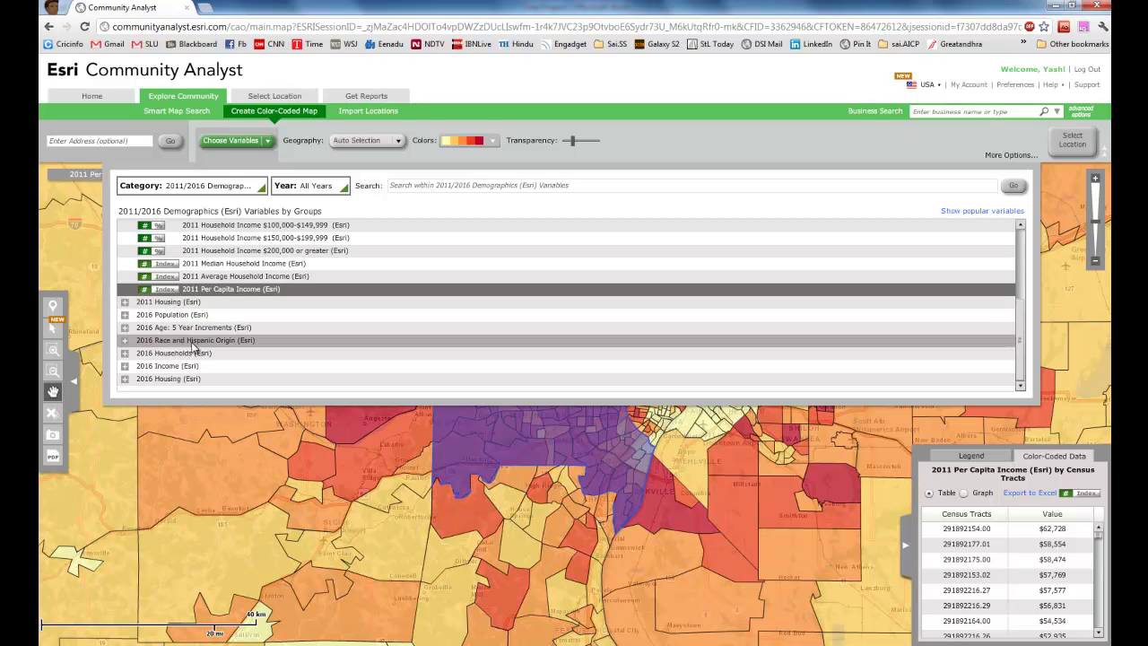
pyautogui.click(126, 281)
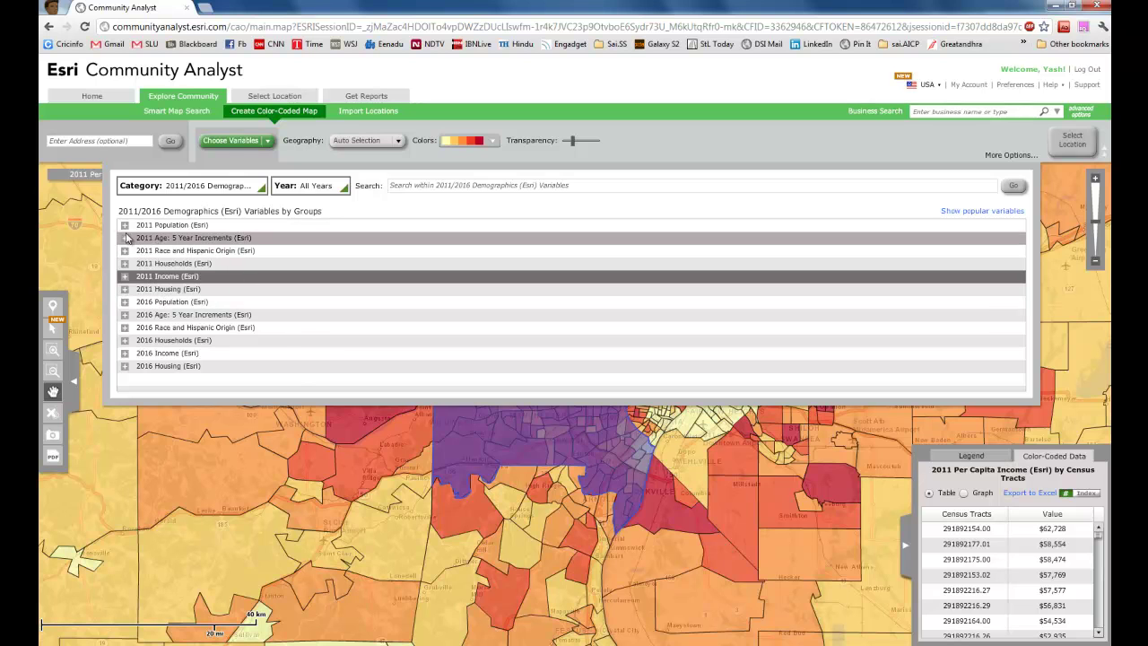
pyautogui.click(125, 238)
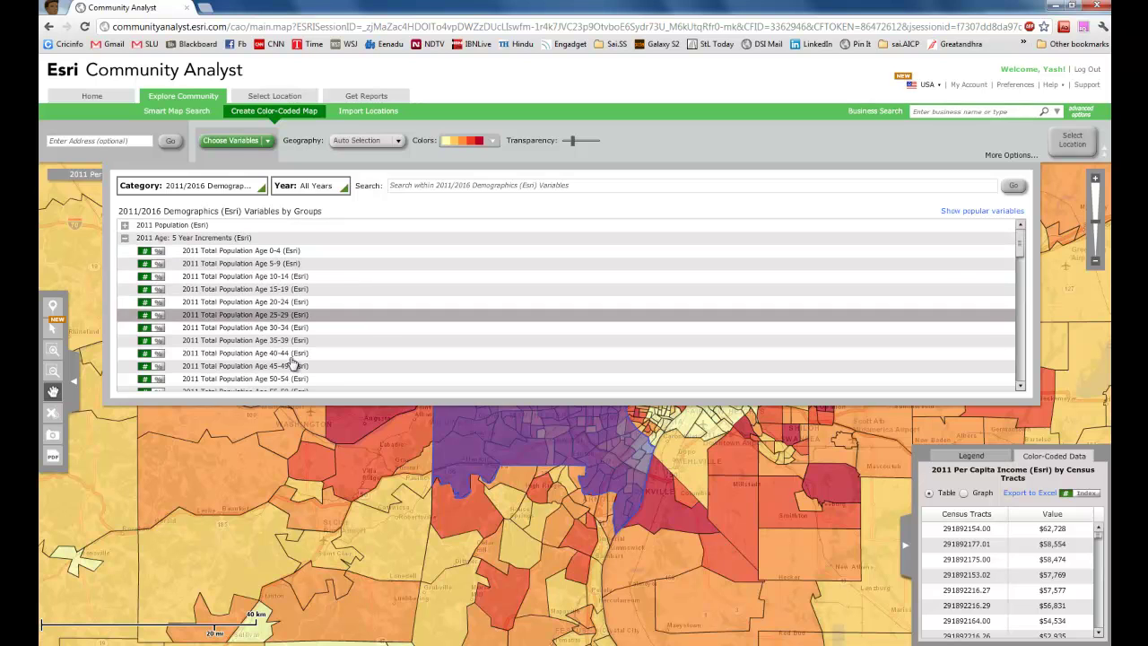
pyautogui.click(258, 319)
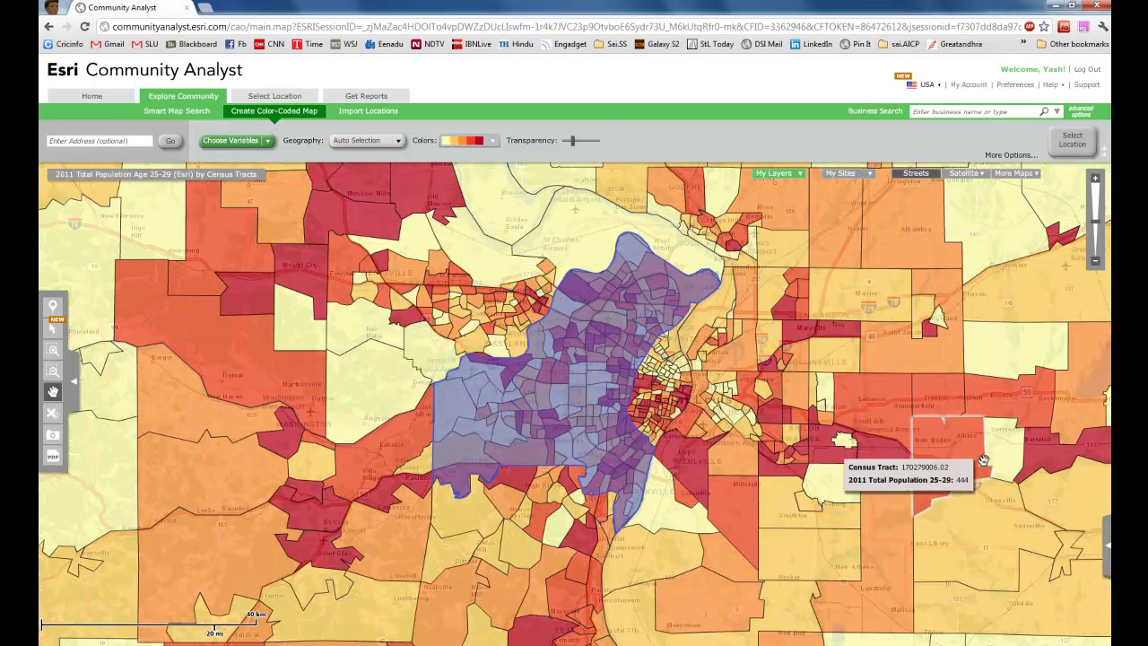
pyautogui.click(1045, 493)
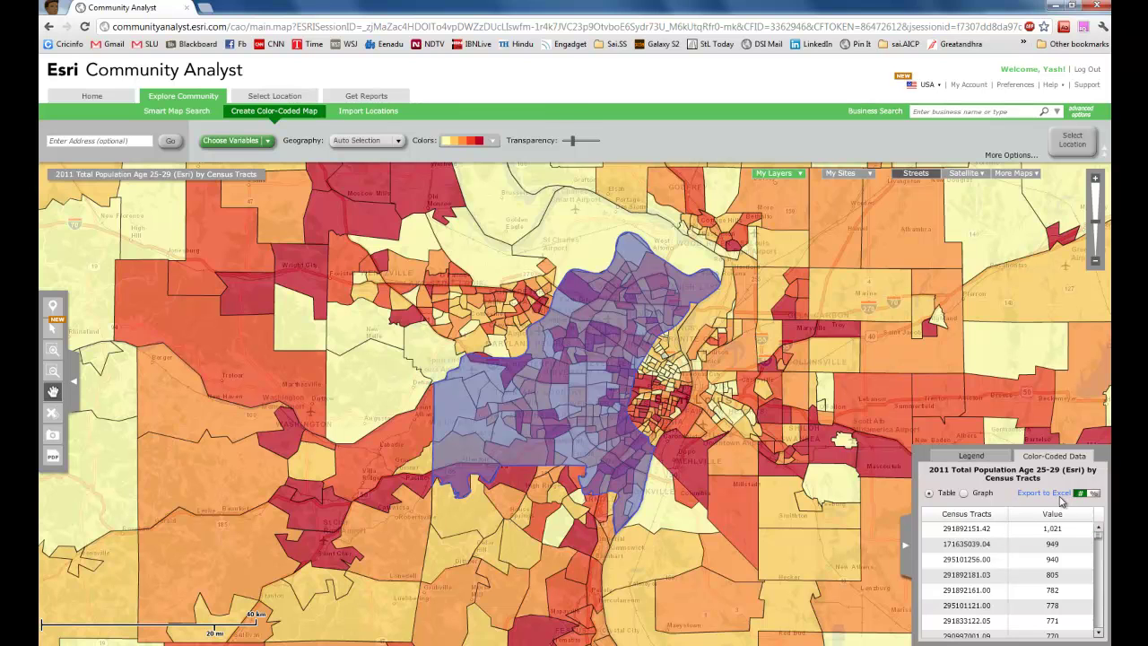
pyautogui.click(490, 317)
# Step: Map 2011 Total Population Age 30-34 by census tract and export it to Excel as "2011 Total Population 30-34"
pyautogui.click(268, 143)
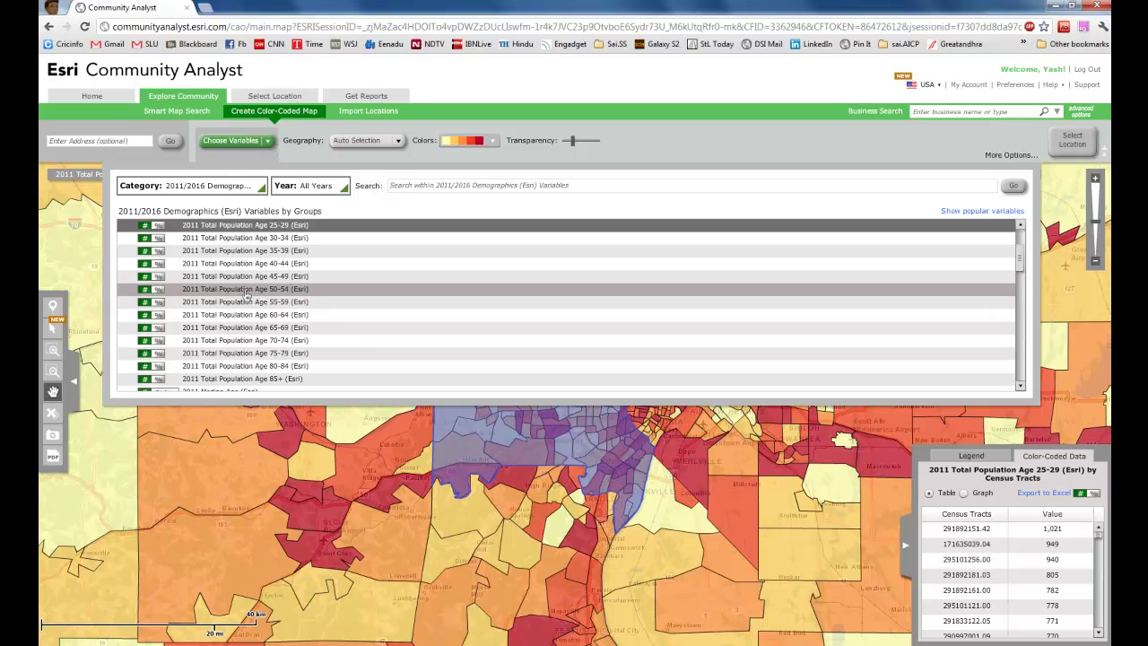
pyautogui.click(260, 238)
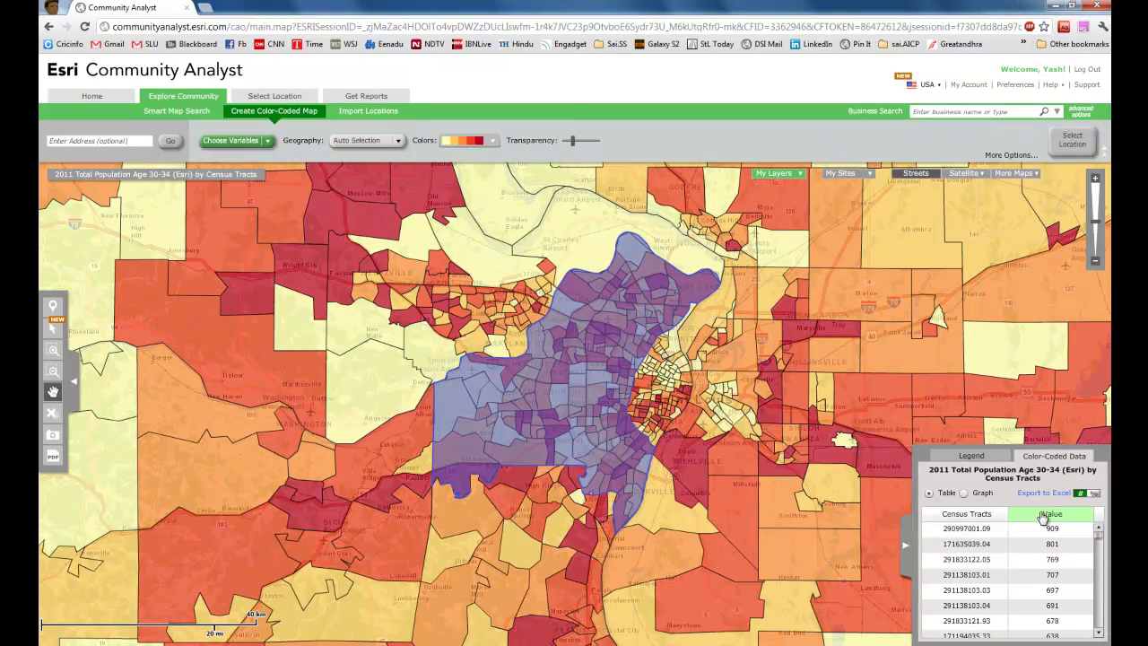
pyautogui.click(1038, 493)
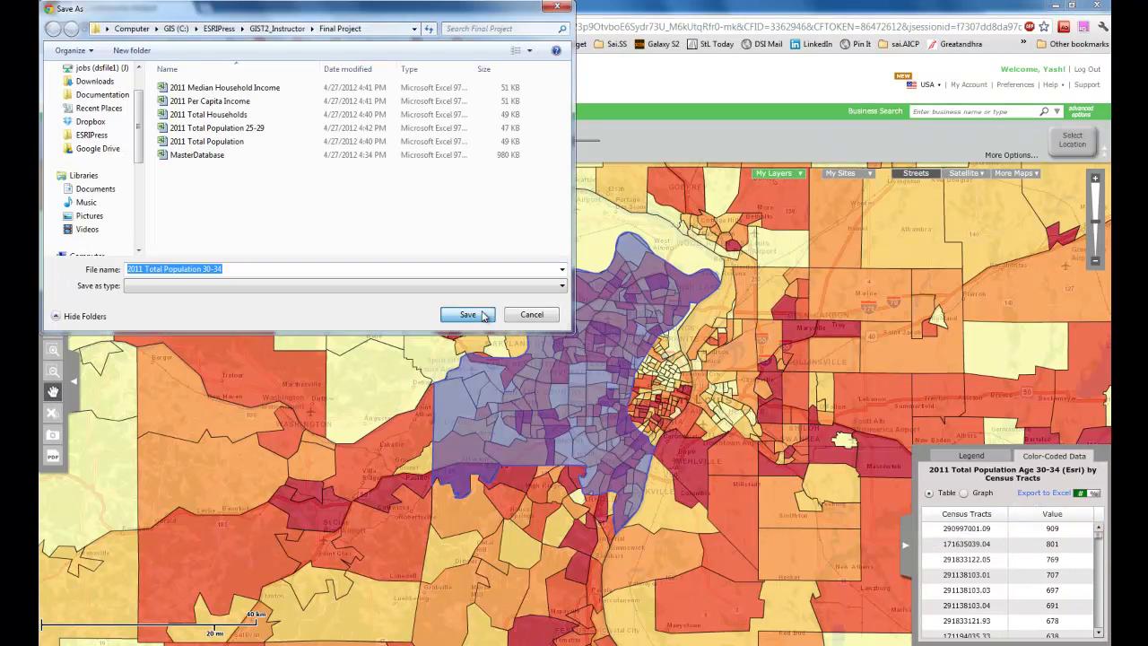
pyautogui.click(464, 314)
# Step: Map 2011 Total Population Age 35-39 by census tract and export it to Excel as "2011 Total Population 35-39"
pyautogui.click(265, 141)
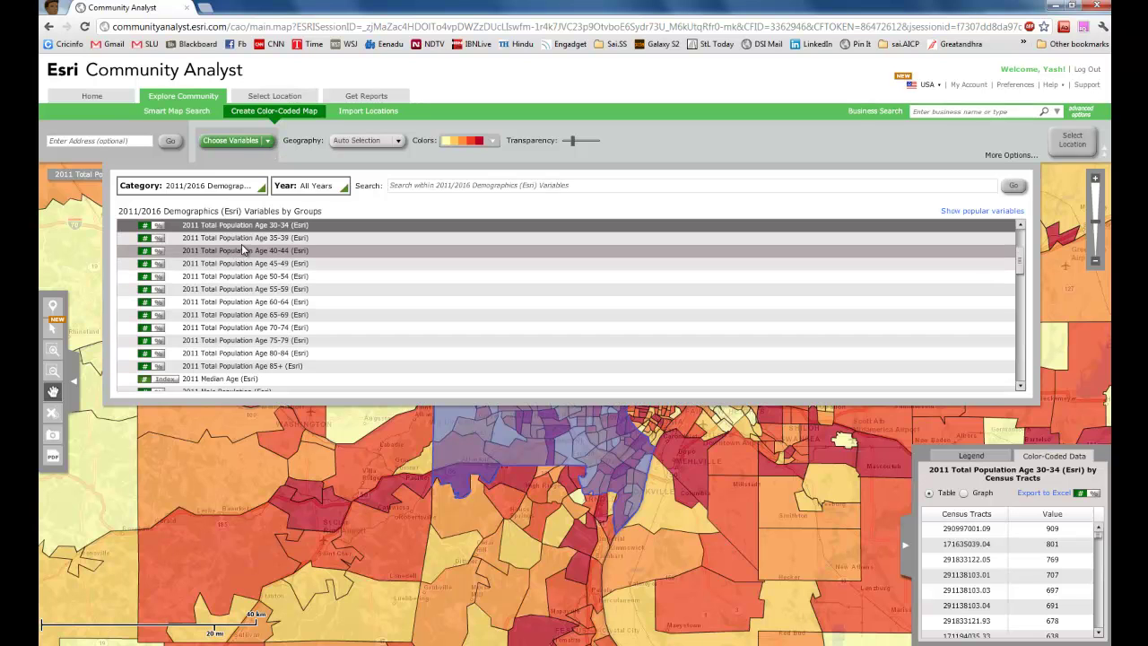
pyautogui.click(245, 250)
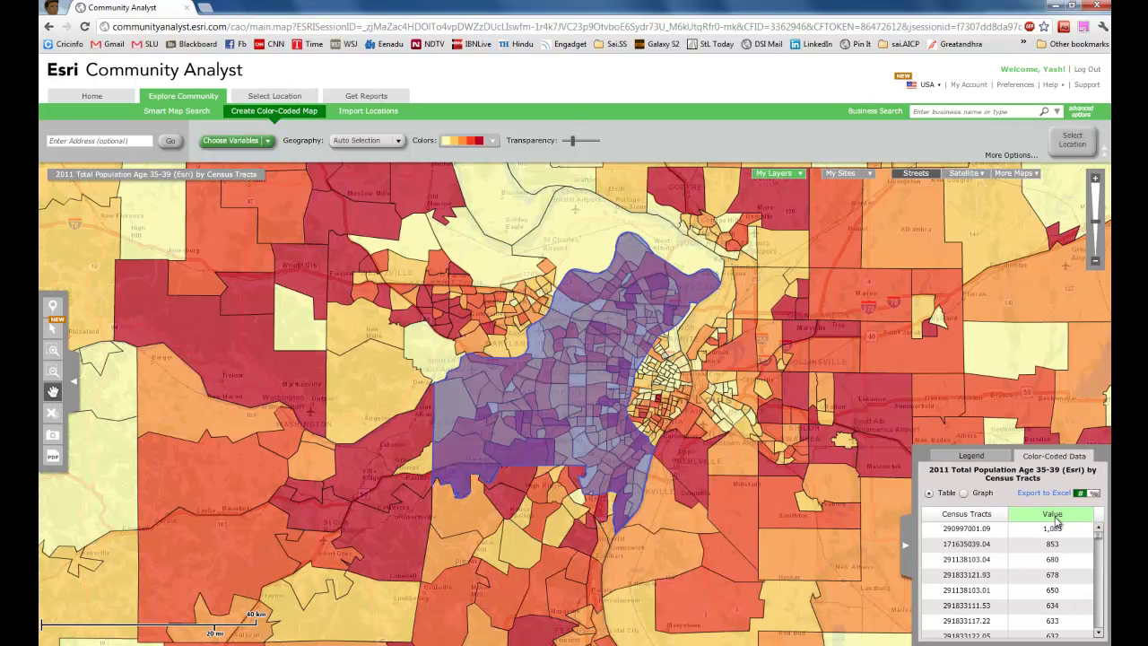
pyautogui.click(1042, 496)
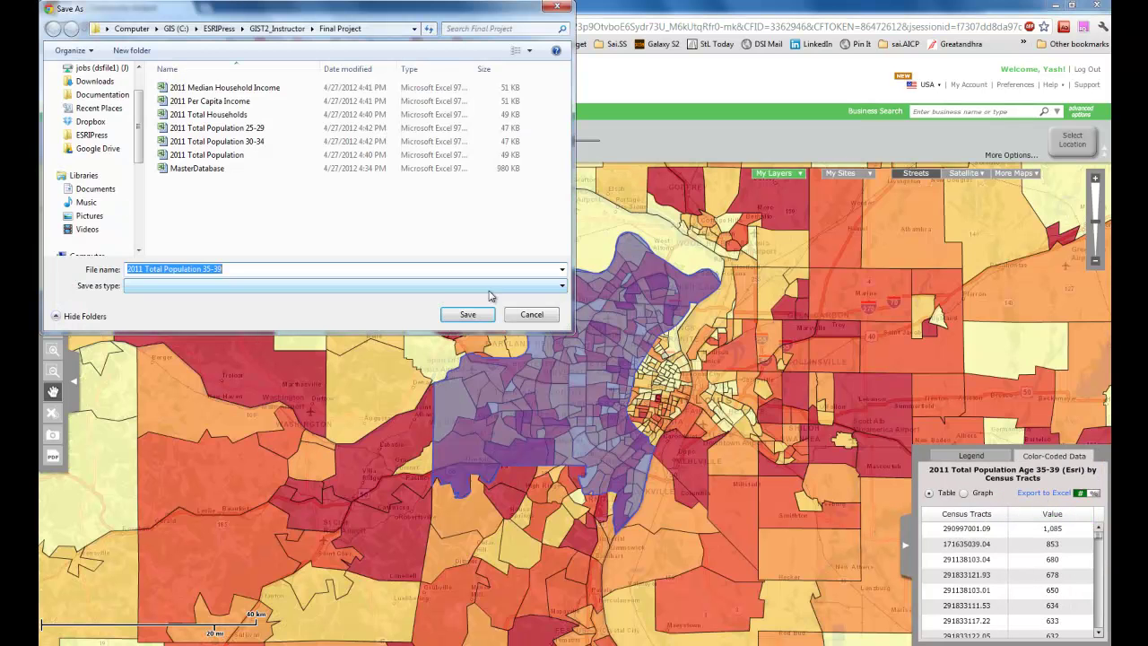
pyautogui.click(468, 315)
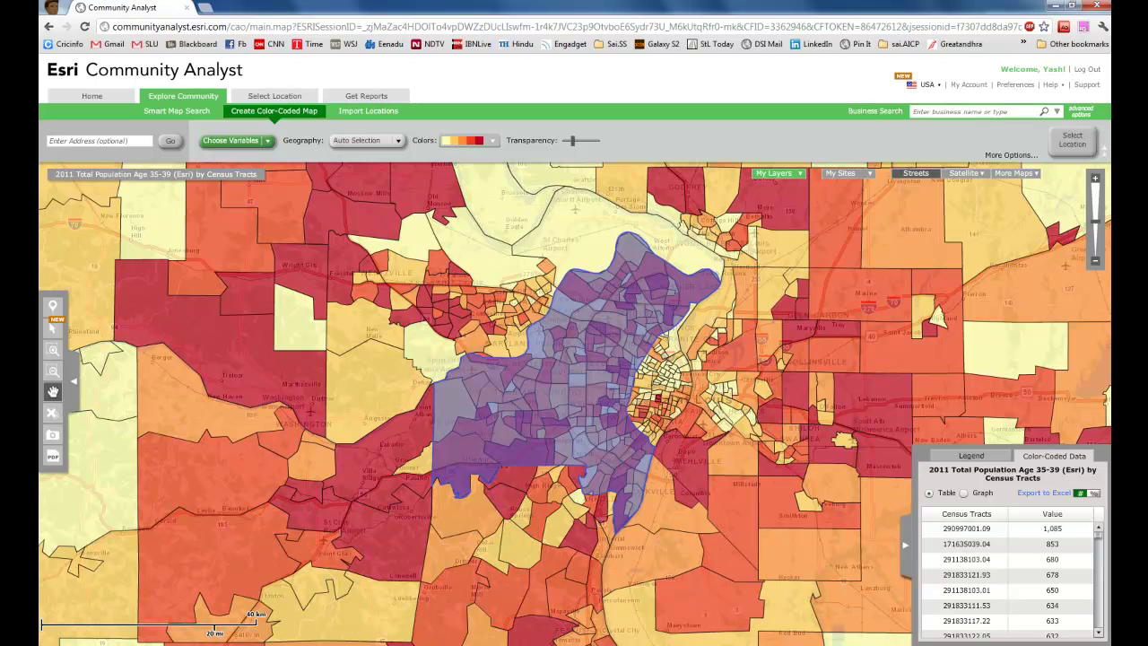
# Step: Switch to the Final Project folder in Windows Explorer and open the 2011 Total Households file in Excel
pyautogui.moveTo(480, 299)
pyautogui.moveTo(335, 351)
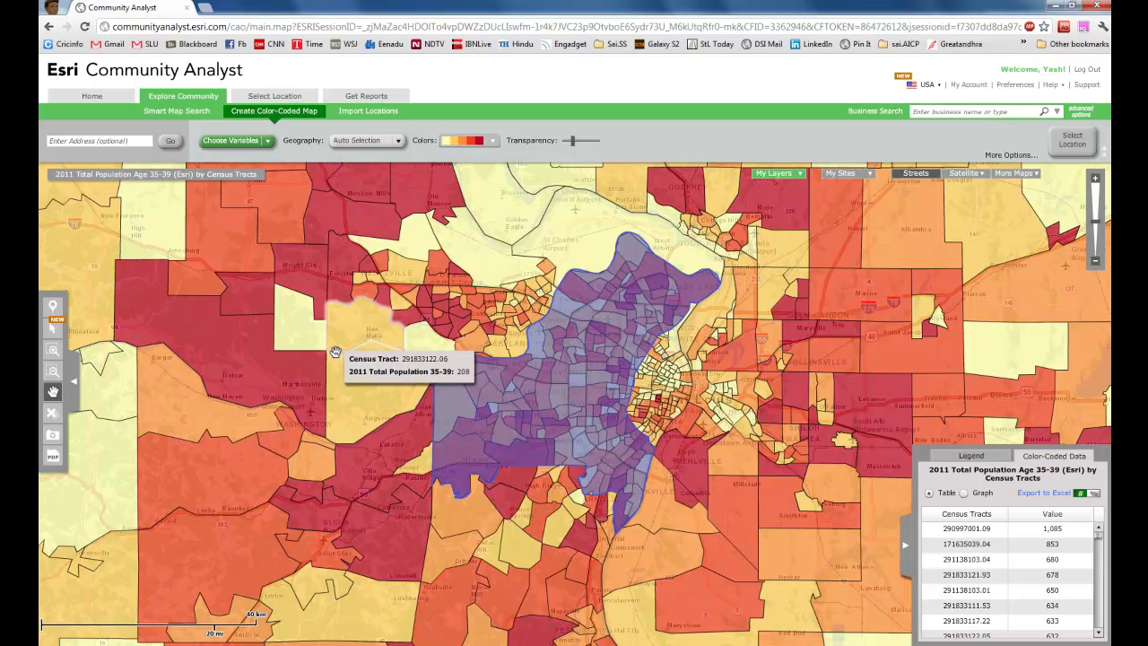
pyautogui.moveTo(557, 429)
pyautogui.hotkey('alt', 'Tab')
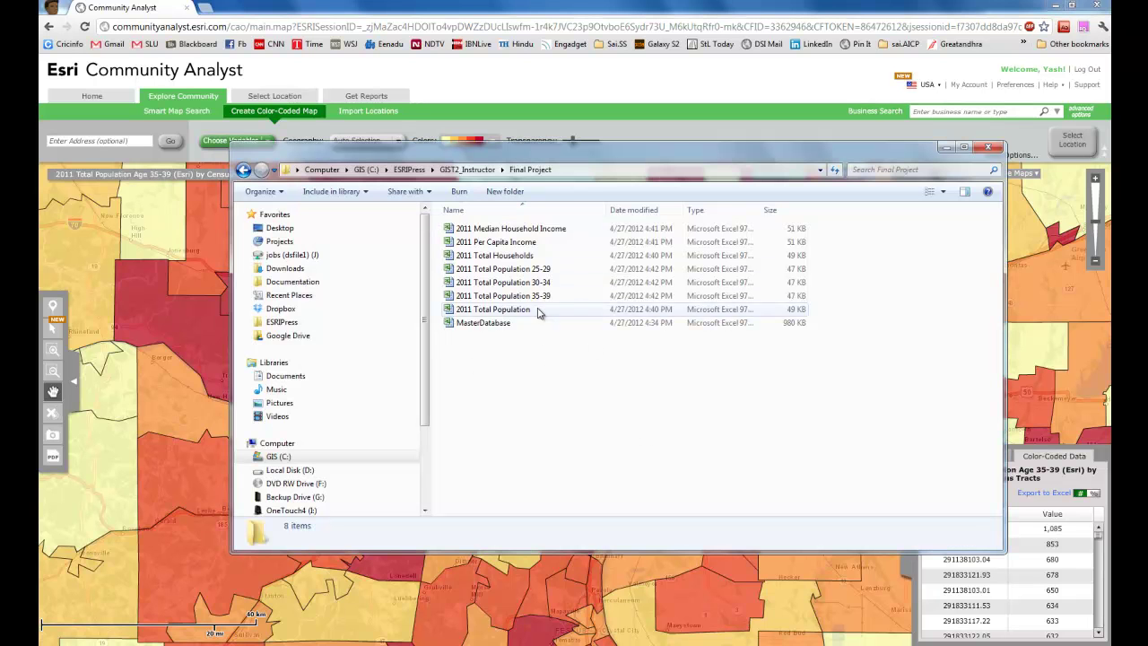
pyautogui.click(516, 240)
pyautogui.click(513, 258)
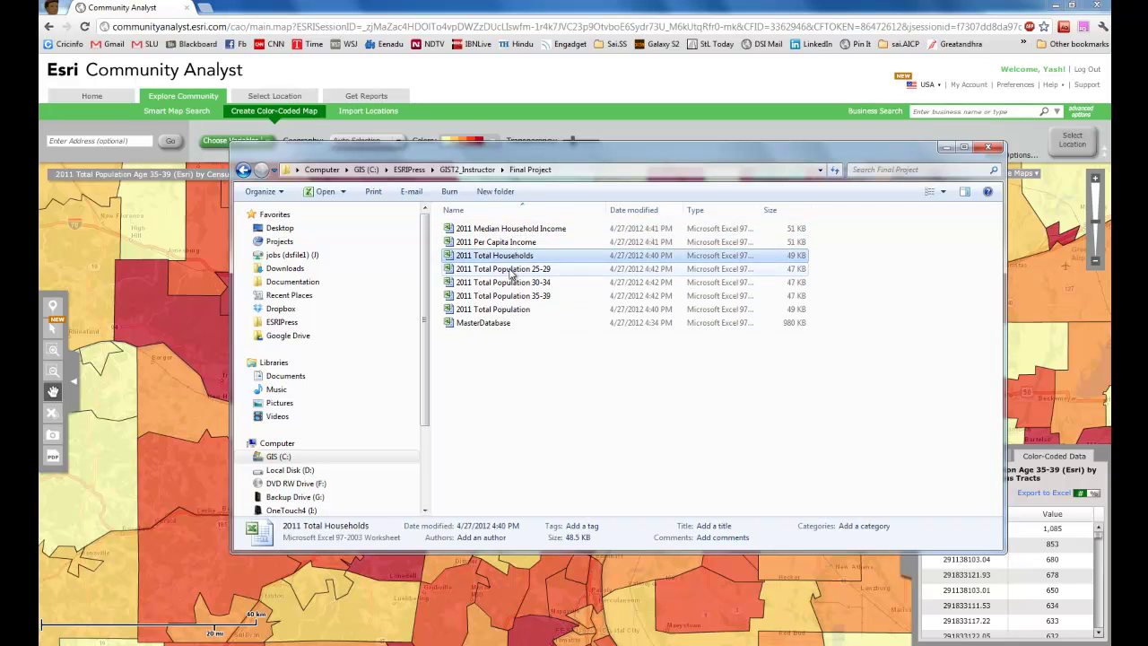
pyautogui.click(601, 381)
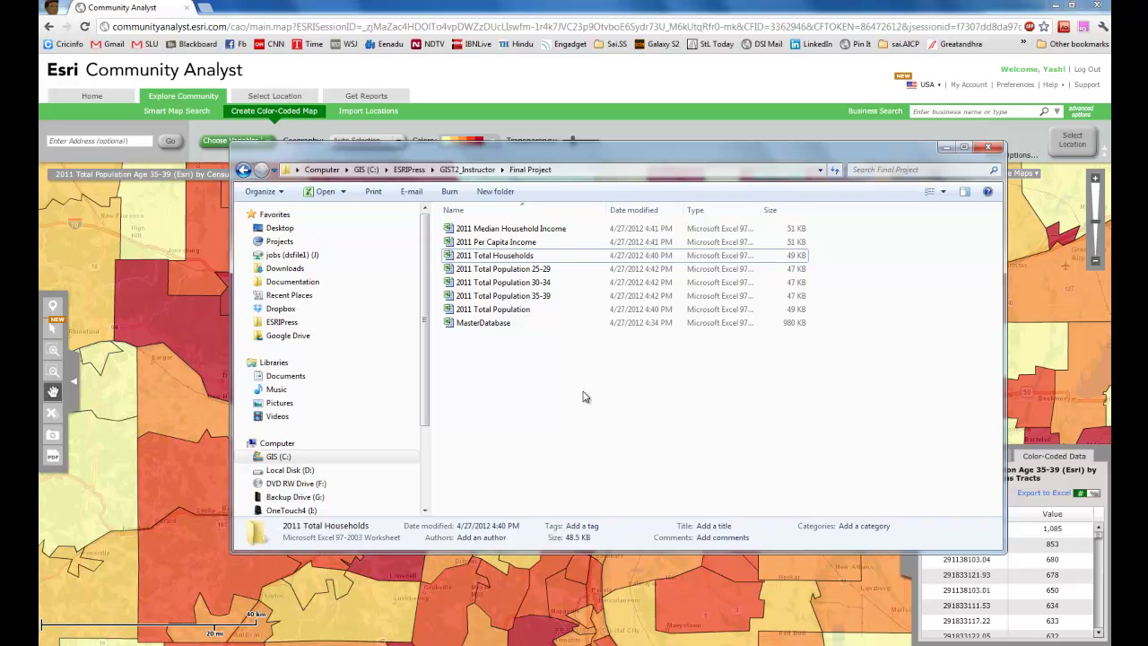
pyautogui.doubleClick(544, 256)
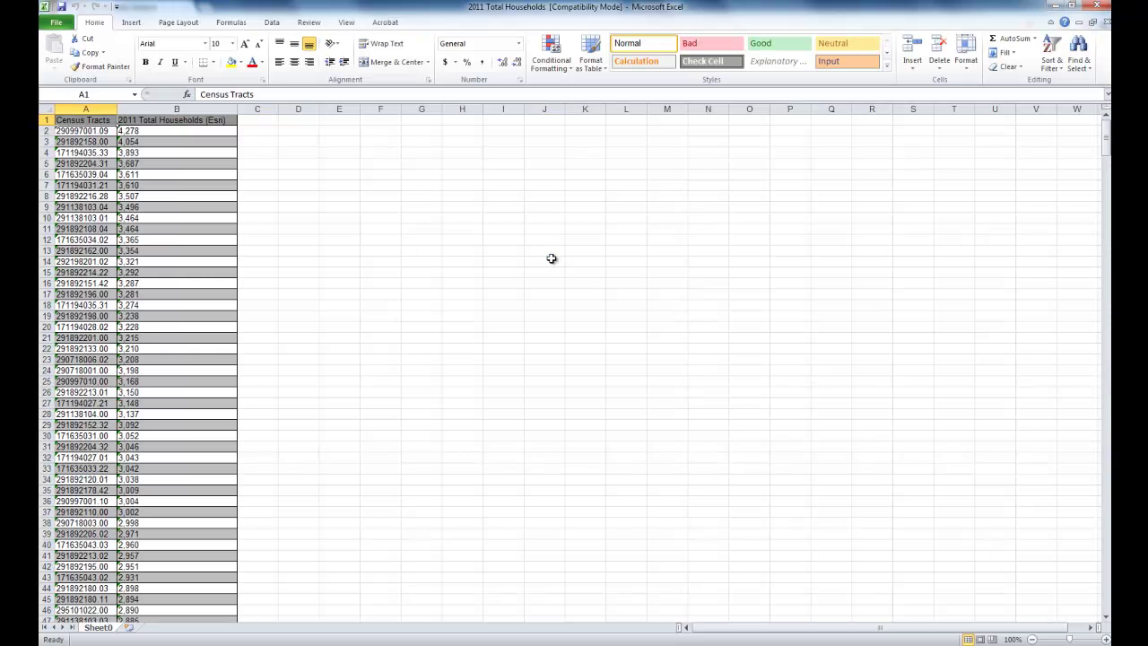
# Step: Widen the Census Tracts column (A) slightly in the 2011 Total Households sheet
pyautogui.click(462, 217)
pyautogui.click(63, 116)
pyautogui.click(147, 122)
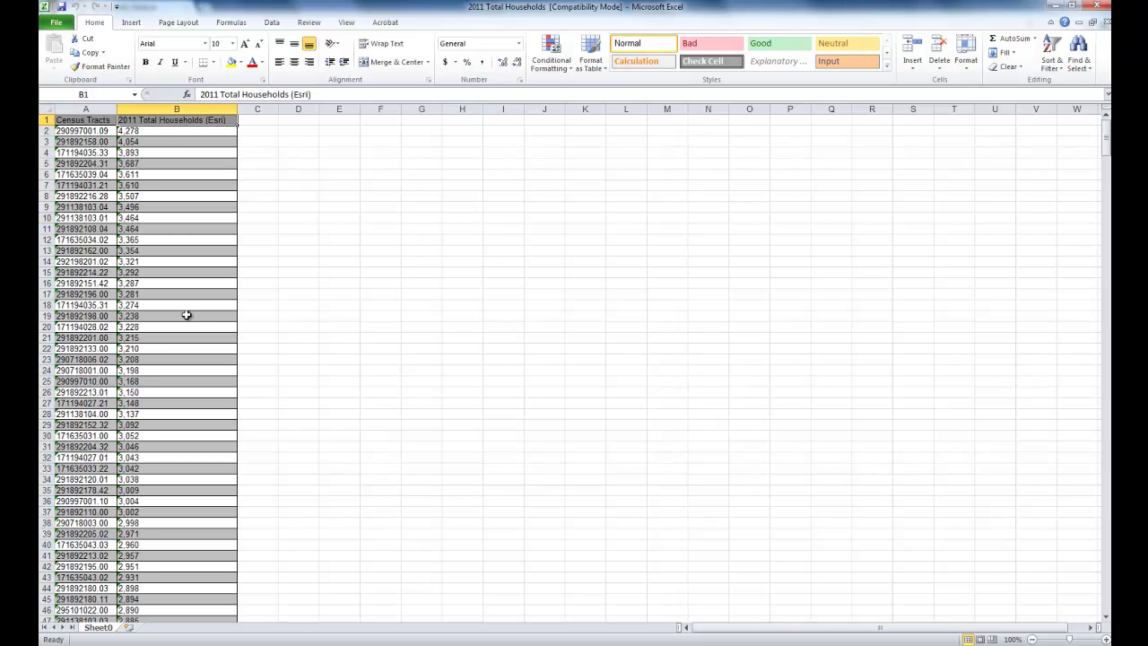
pyautogui.click(355, 188)
pyautogui.moveTo(117, 110); pyautogui.dragTo(131, 111)
# Step: Try converting the census tract values in A2:A626 from text to numbers, and undo the conversion
pyautogui.click(80, 132)
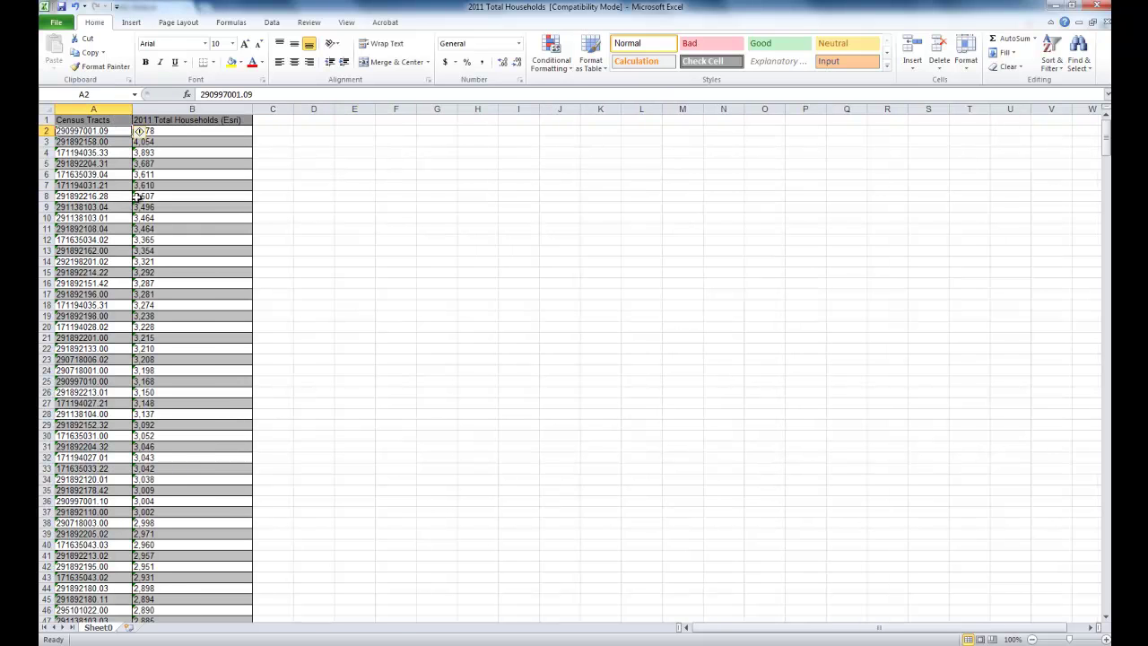
pyautogui.hotkey('ctrl', 'shift', 'Down')
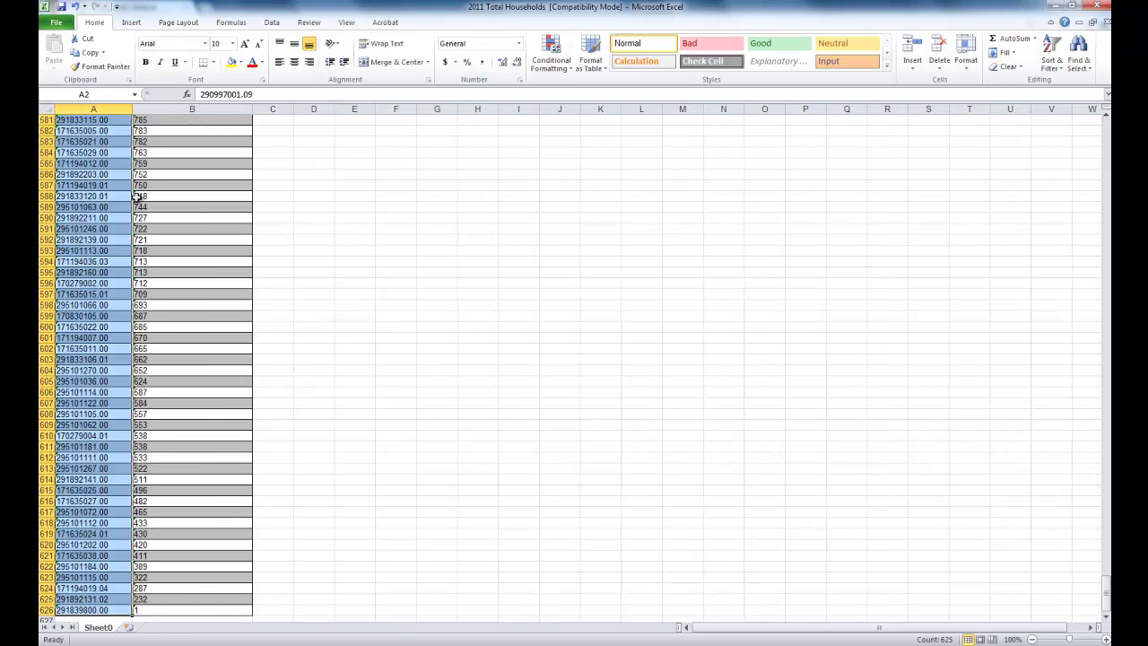
pyautogui.scroll(20, 399, 363)
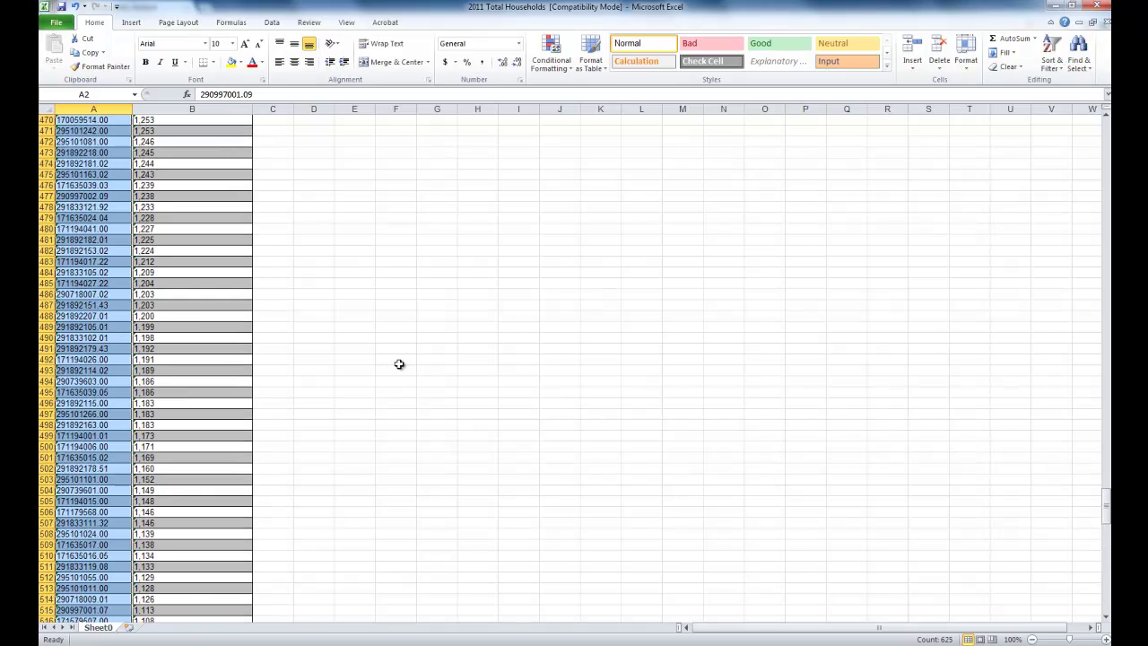
pyautogui.moveTo(1107, 503); pyautogui.dragTo(1107, 144)
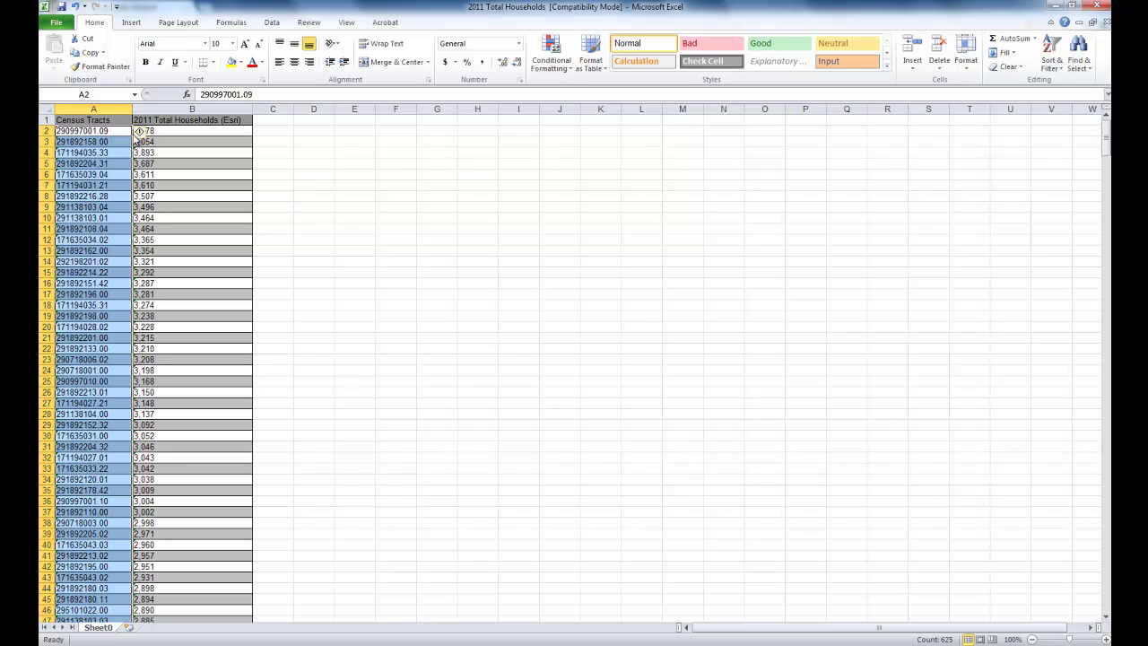
pyautogui.click(139, 132)
pyautogui.click(171, 169)
pyautogui.click(396, 185)
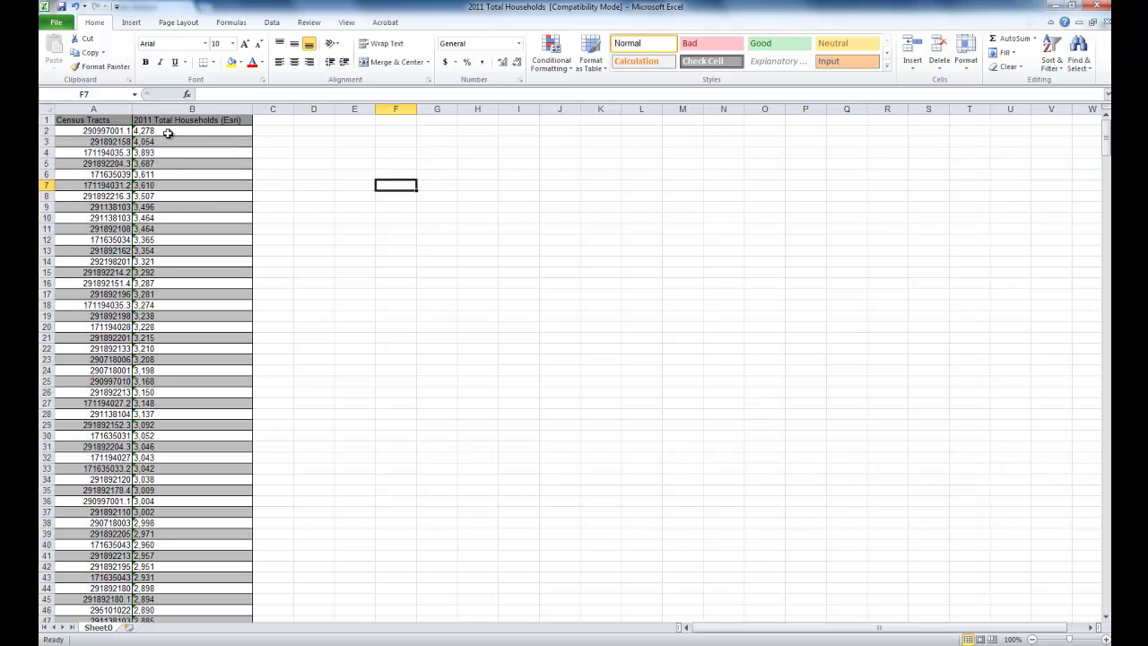
pyautogui.click(355, 207)
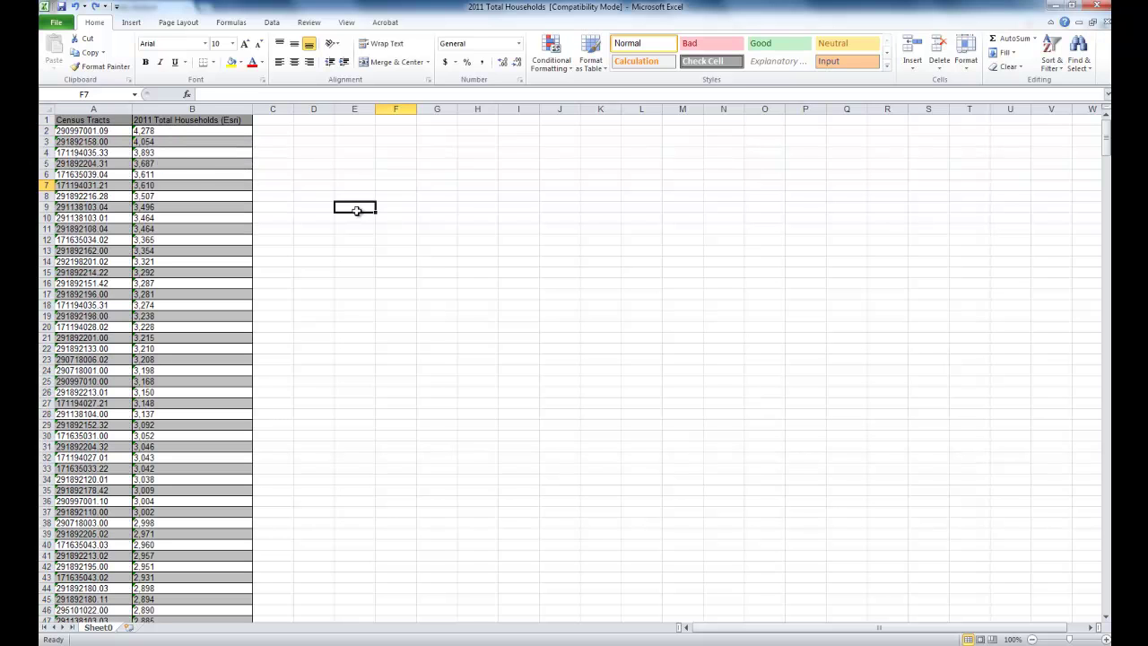
pyautogui.hotkey('ctrl', 'z')
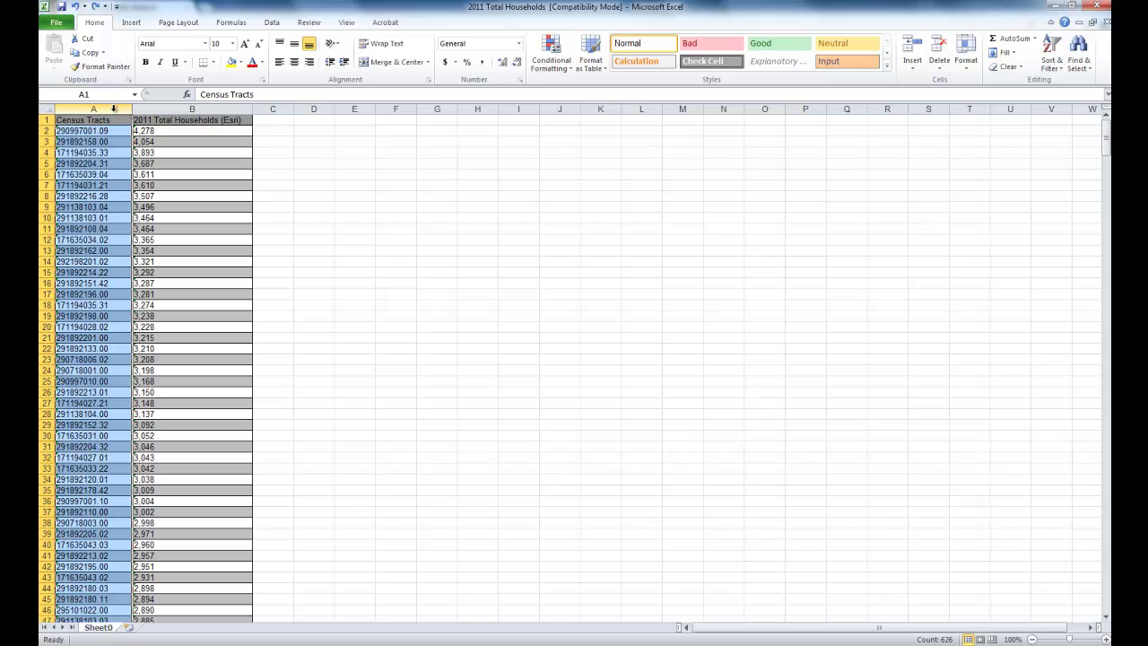
# Step: Remove the periods from all census tract values in column A by replacing every "." with nothing
pyautogui.hotkey('ctrl', 'f')
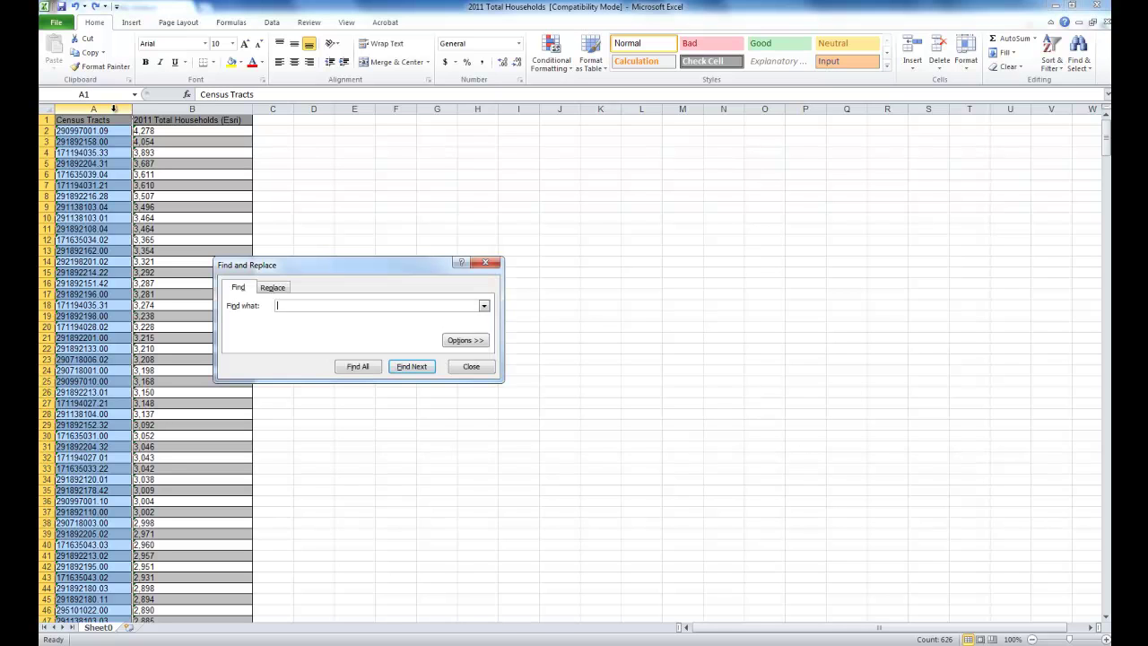
pyautogui.write('.')
pyautogui.click(273, 288)
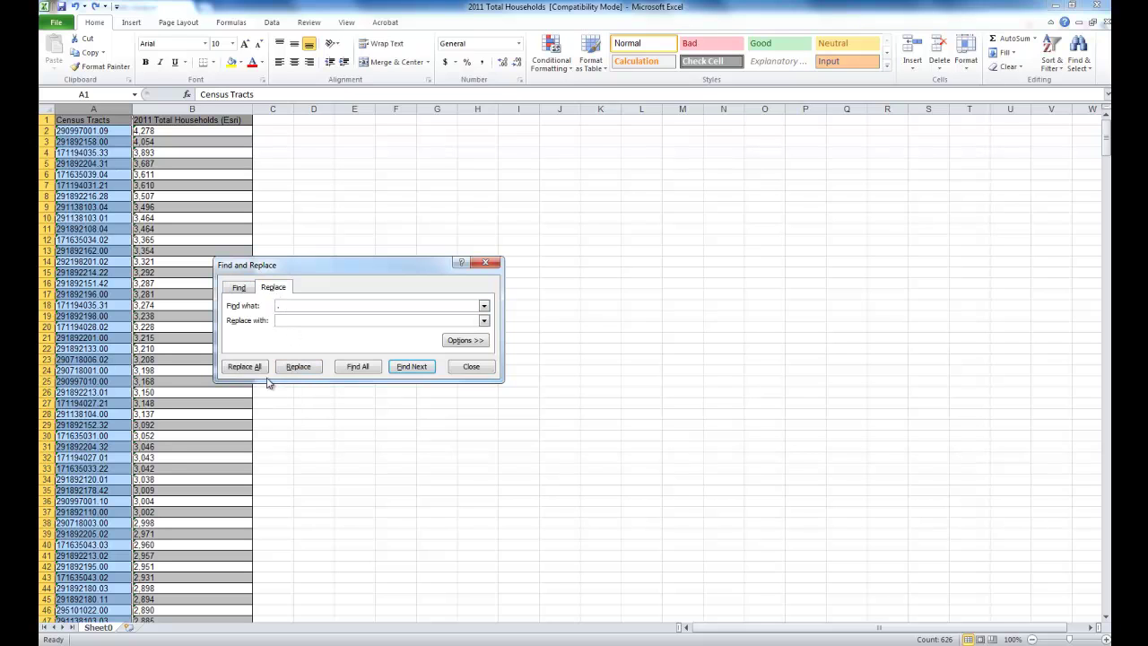
pyautogui.click(242, 367)
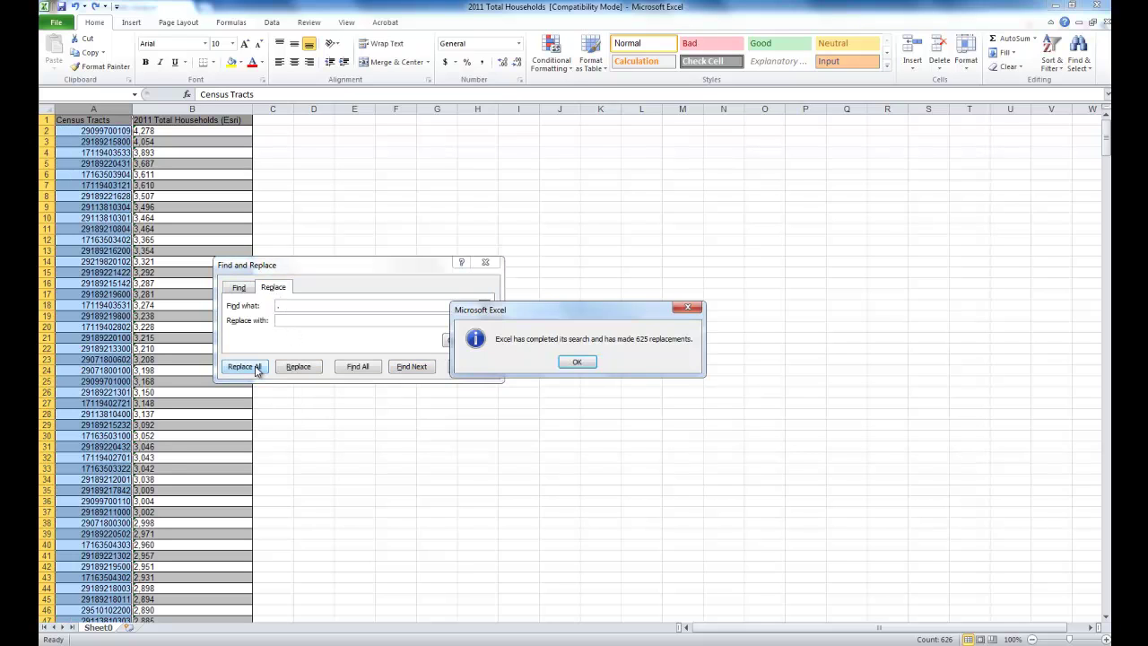
pyautogui.click(577, 362)
pyautogui.click(471, 368)
pyautogui.click(396, 304)
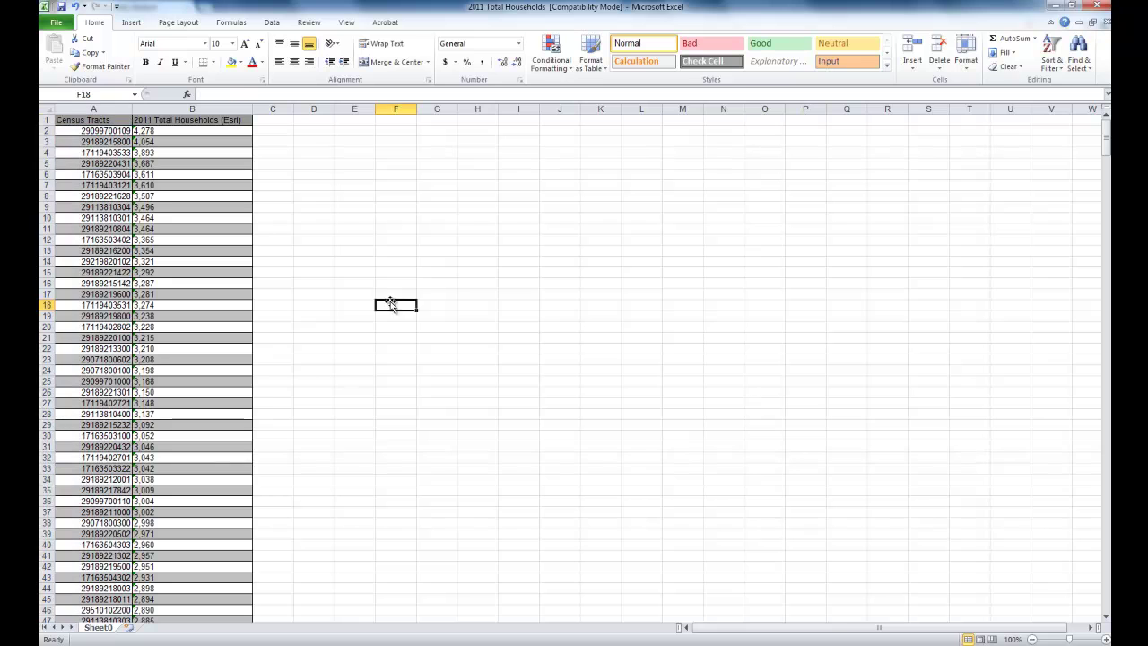
# Step: Enter the heading Tract in cell C1
pyautogui.click(280, 122)
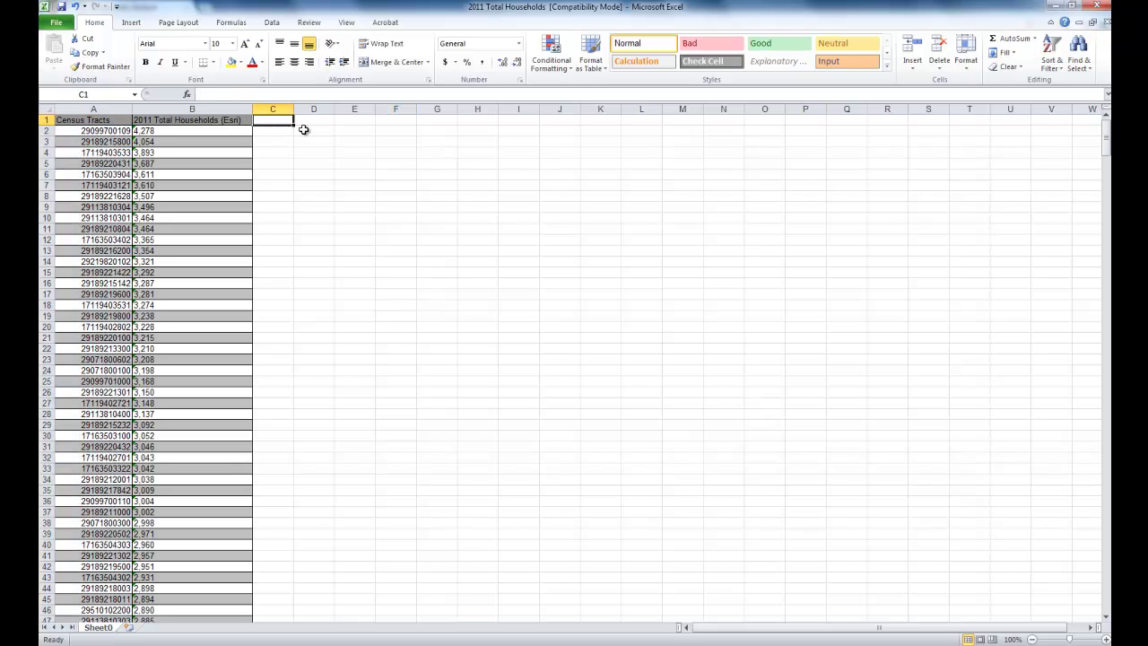
pyautogui.write('Tract')
pyautogui.press('Return')
# Step: Enter the formula =TEXT(A2,0) in C2 to return the census tract as text, and widen column C
pyautogui.write('=')
pyautogui.press('Left')
pyautogui.press('Left')
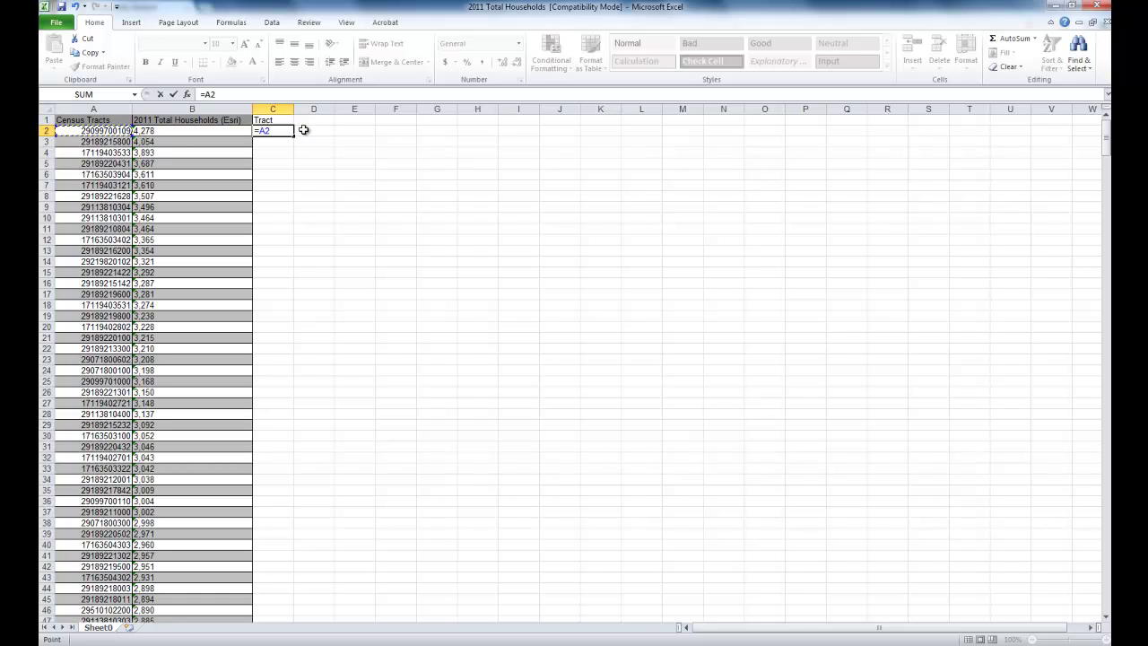
pyautogui.press('BackSpace')
pyautogui.press('Escape')
pyautogui.write('text(')
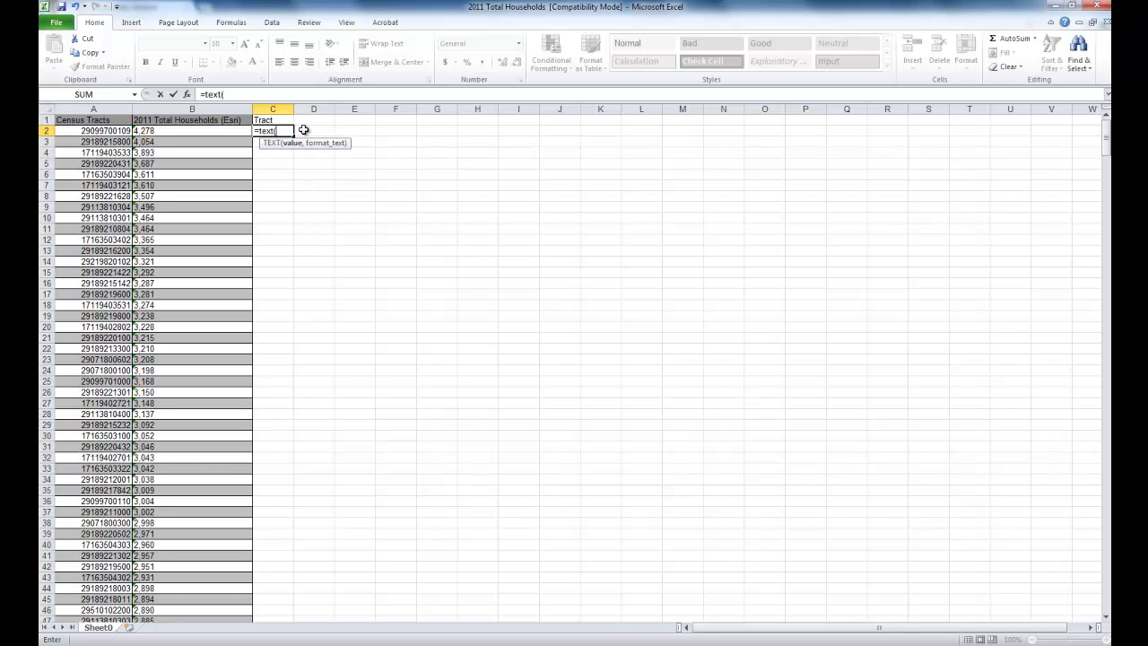
pyautogui.click(127, 134)
pyautogui.write(',0')
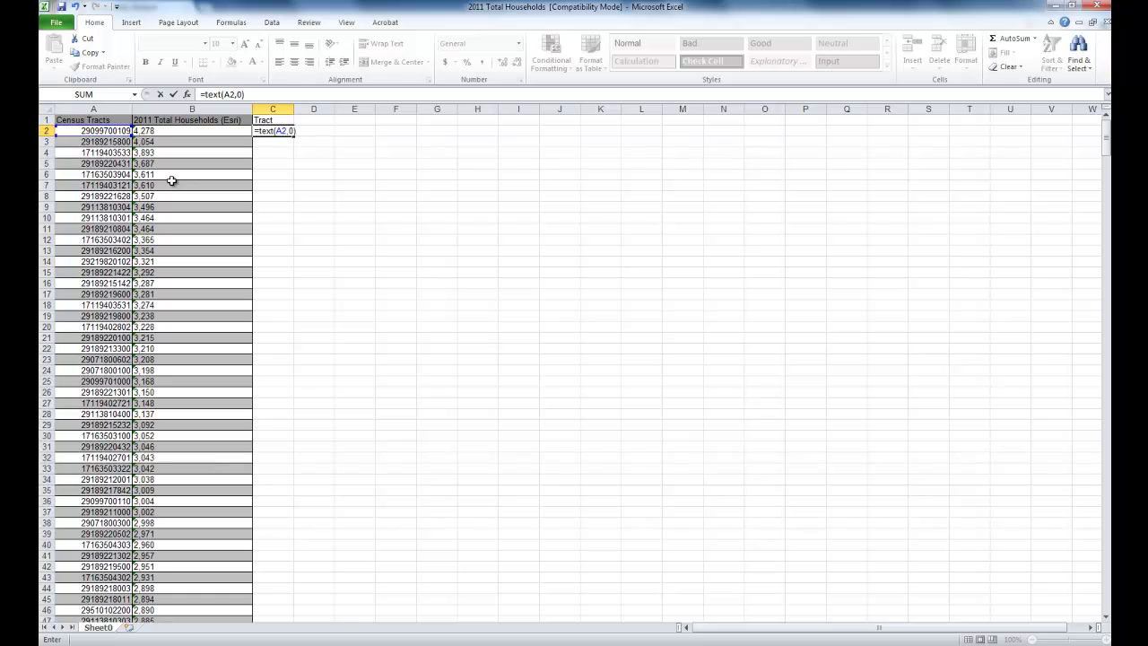
pyautogui.press('Return')
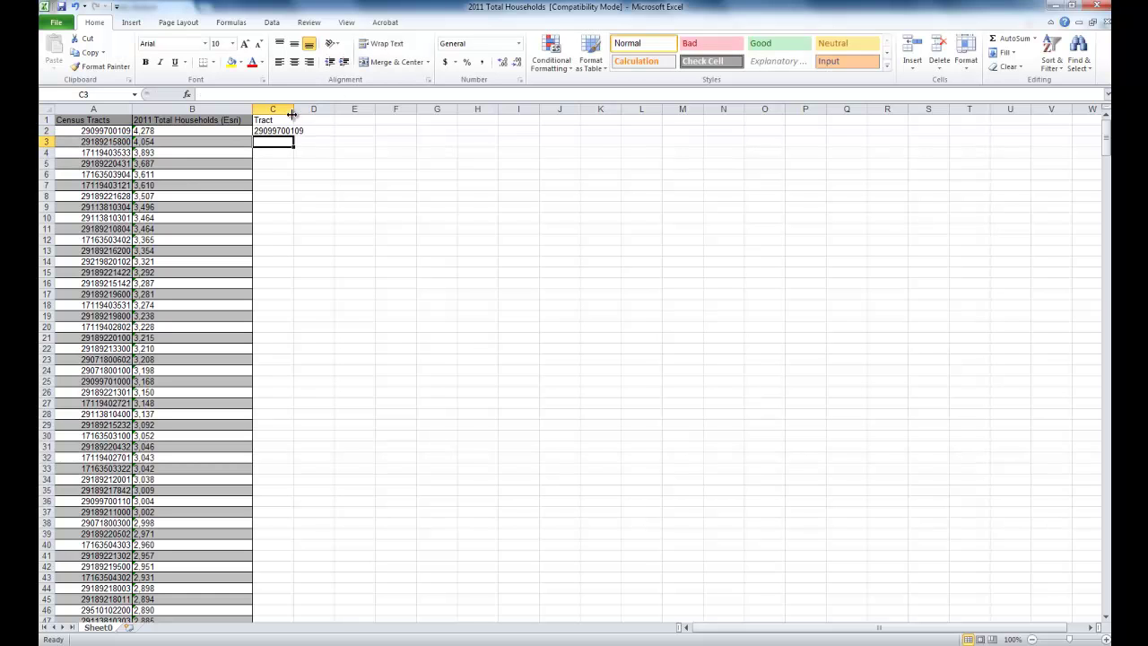
pyautogui.moveTo(294, 108); pyautogui.dragTo(328, 109)
pyautogui.click(305, 131)
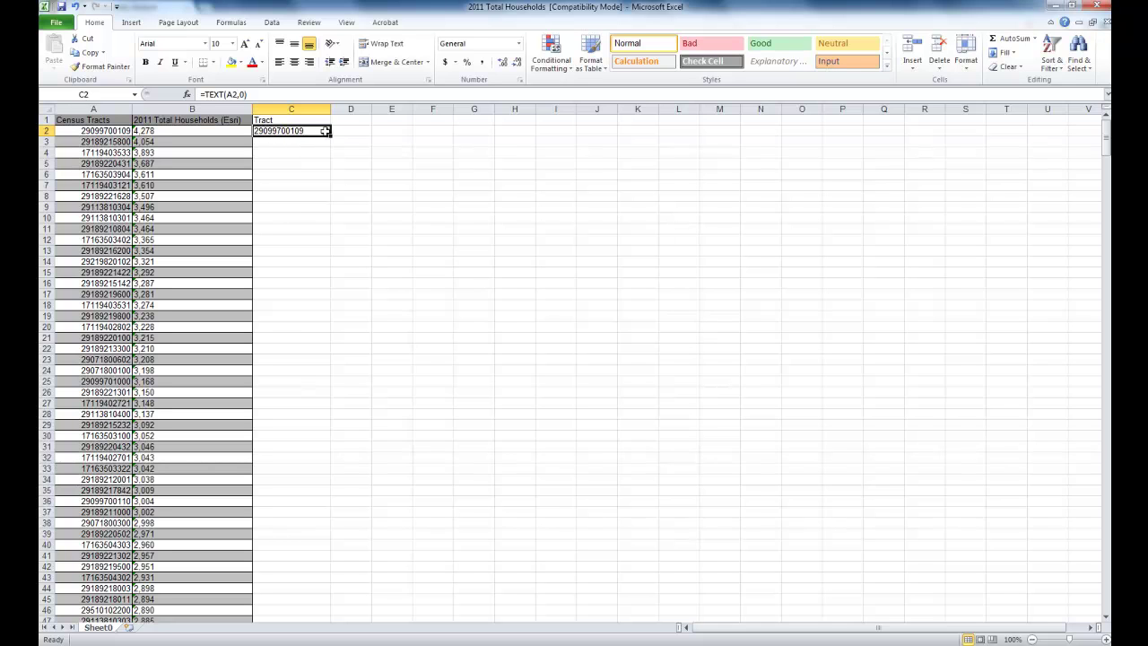
# Step: Change the heading in C1 to GEOID
pyautogui.click(297, 120)
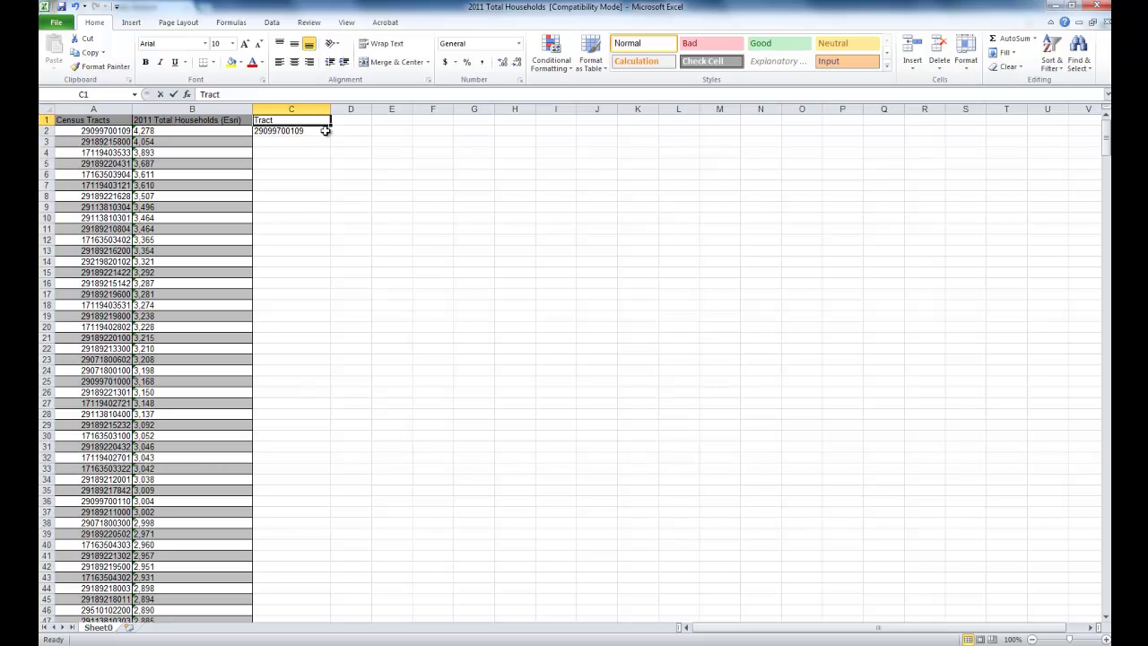
pyautogui.write('GECOID')
pyautogui.press('Return')
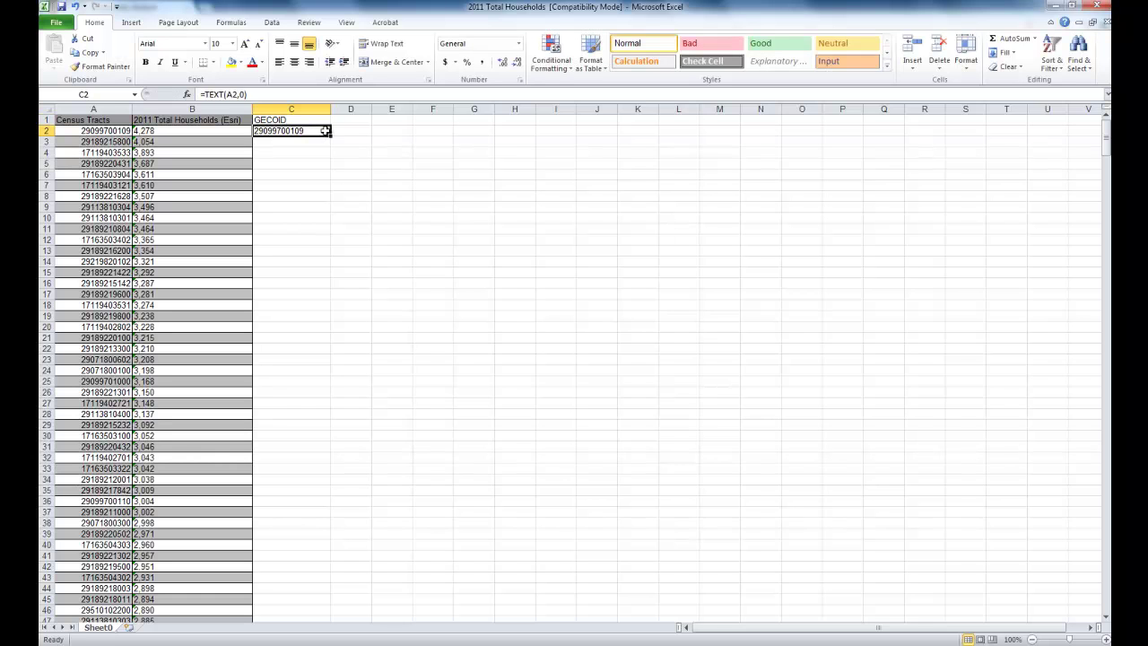
pyautogui.doubleClick(273, 119)
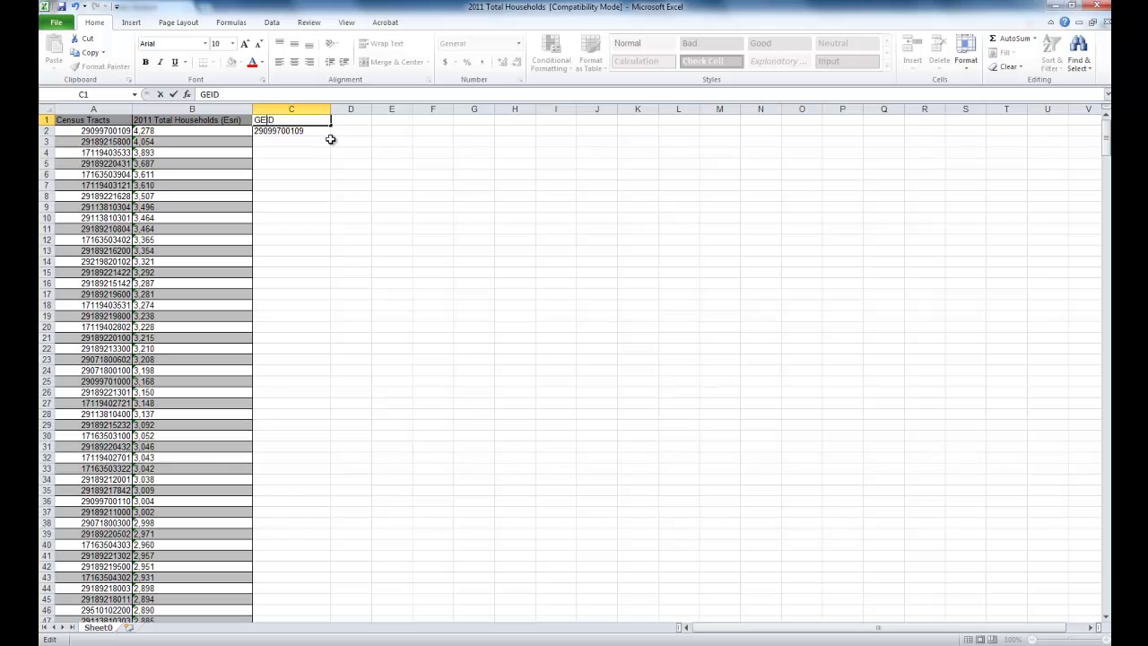
pyautogui.press('BackSpace')
pyautogui.write('O')
pyautogui.press('Return')
# Step: Fill the GEOID formula from C2 down to the last census tract row, and return to the start of the sheet
pyautogui.moveTo(331, 138); pyautogui.dragTo(293, 603)
pyautogui.click(379, 523)
pyautogui.scroll(20, 382, 522)
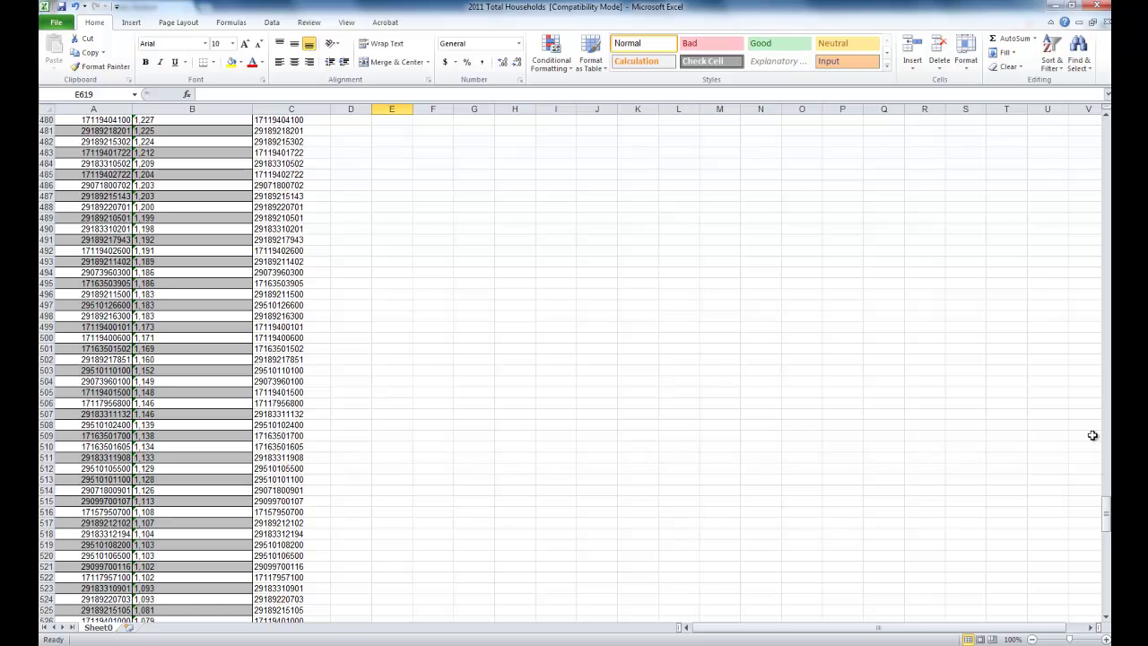
pyautogui.moveTo(1107, 512); pyautogui.dragTo(1056, 136)
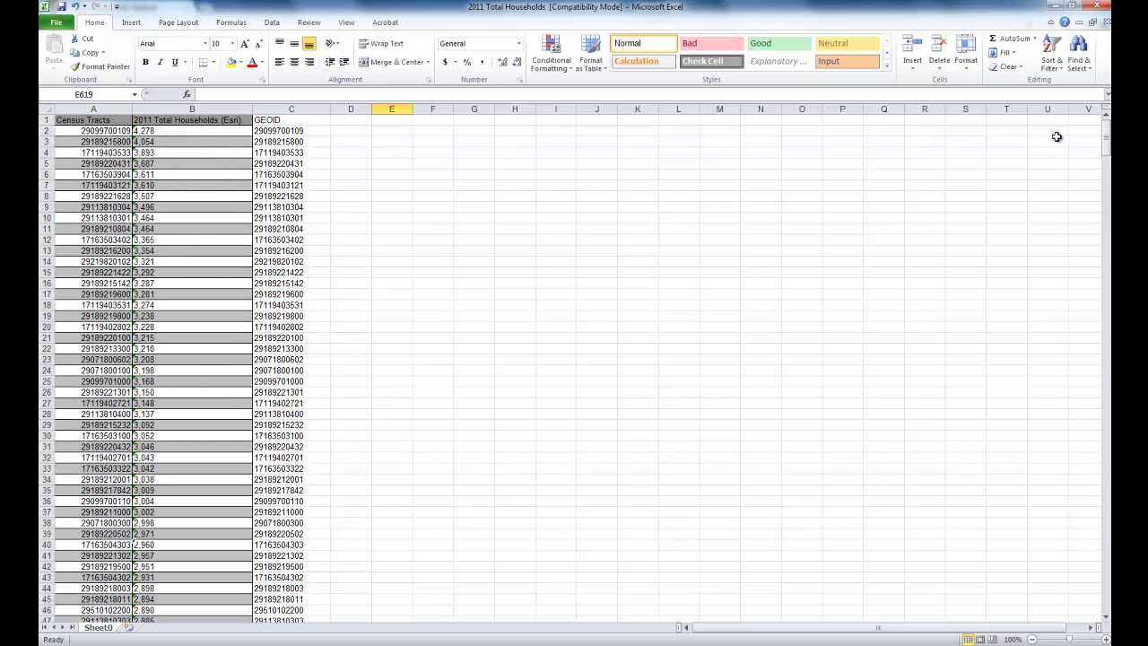
pyautogui.click(424, 172)
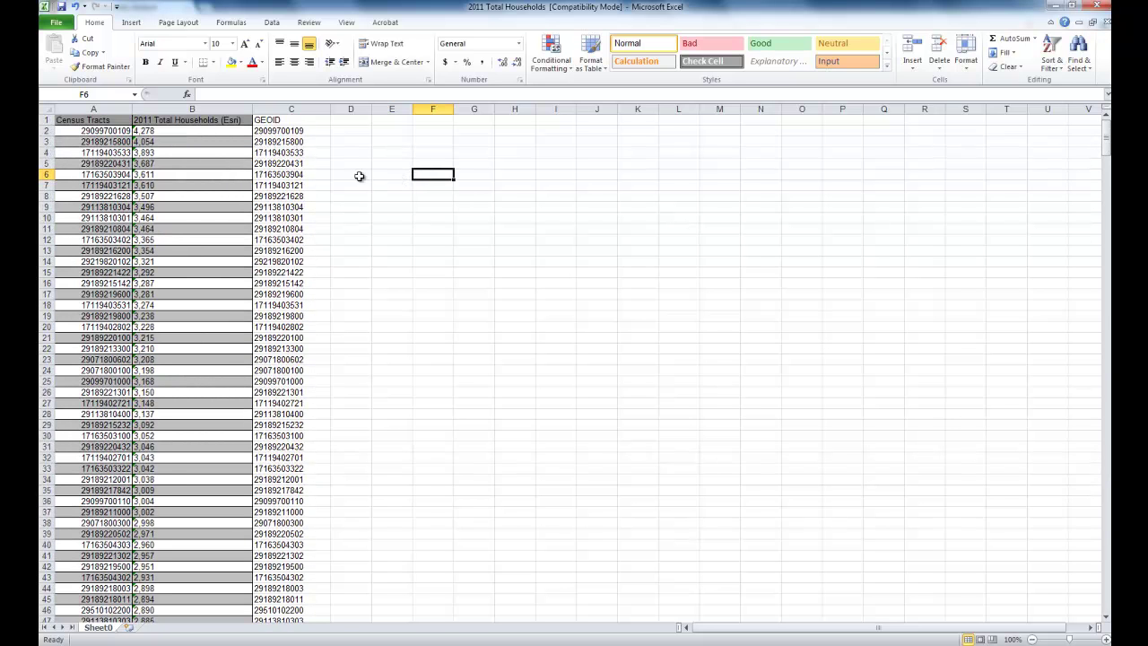
# Step: Move the 2011 Total Households (Esri) column to the other side of the GEOID column by inserting the cut cells at column D
pyautogui.click(208, 109)
pyautogui.rightClick(208, 111)
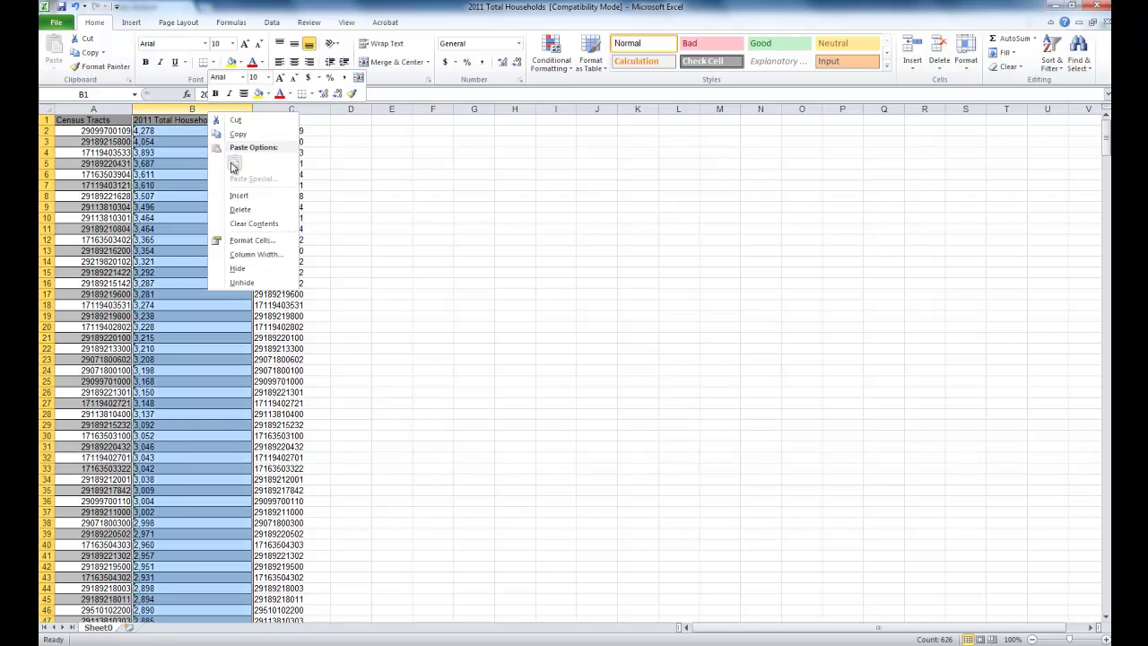
pyautogui.click(233, 121)
pyautogui.click(351, 108)
pyautogui.rightClick(352, 110)
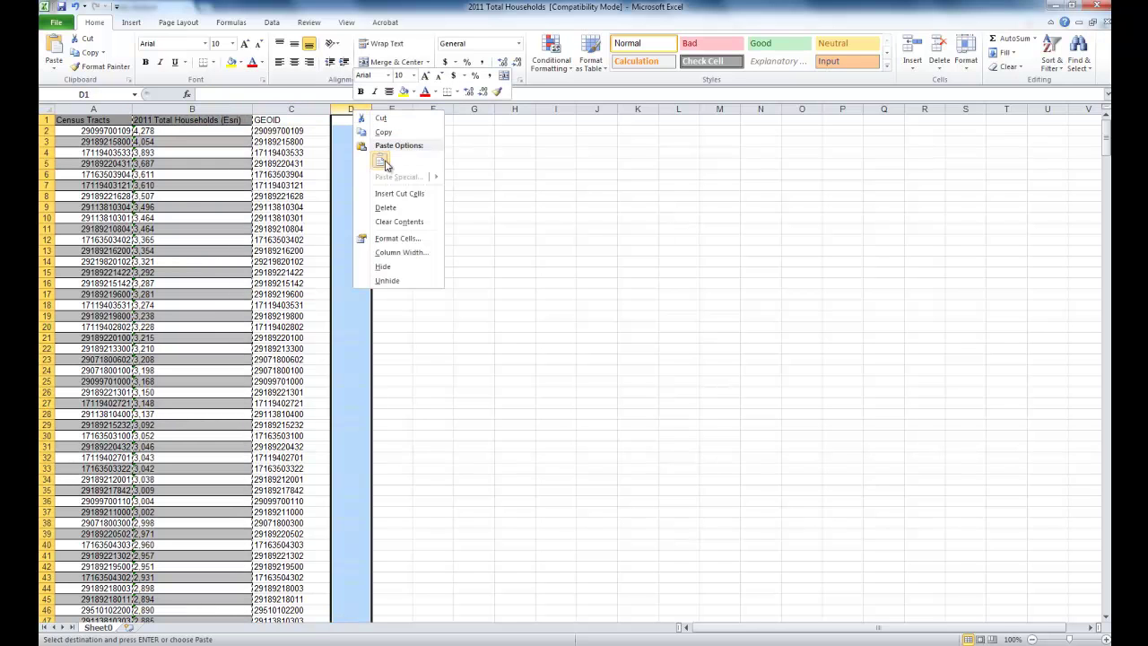
pyautogui.click(387, 194)
pyautogui.click(434, 207)
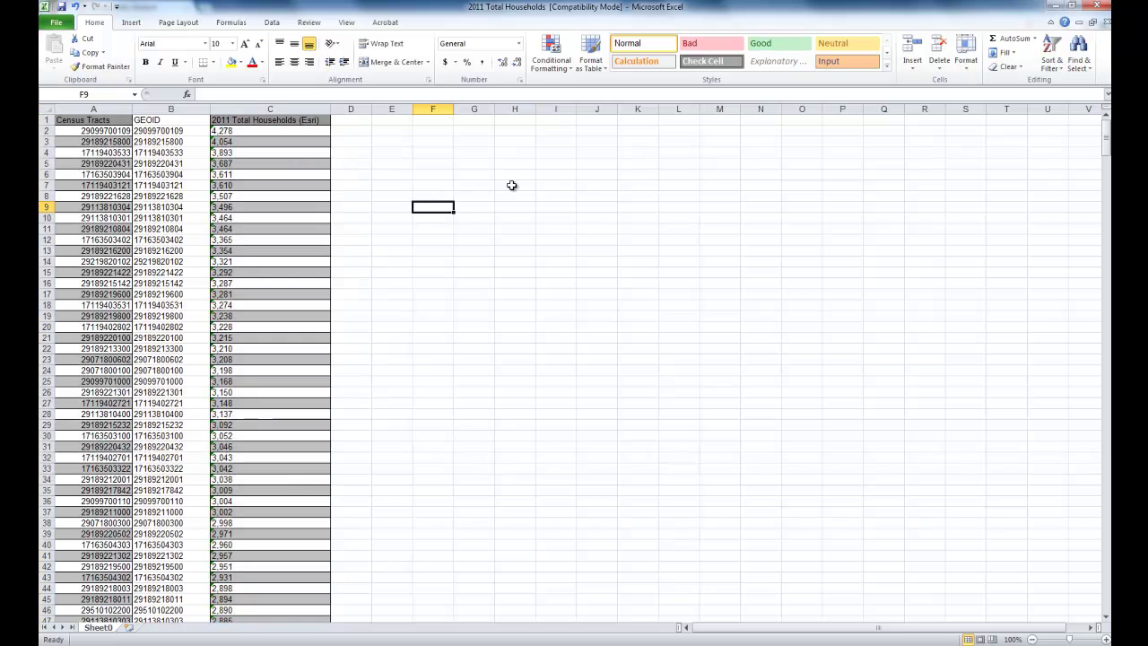
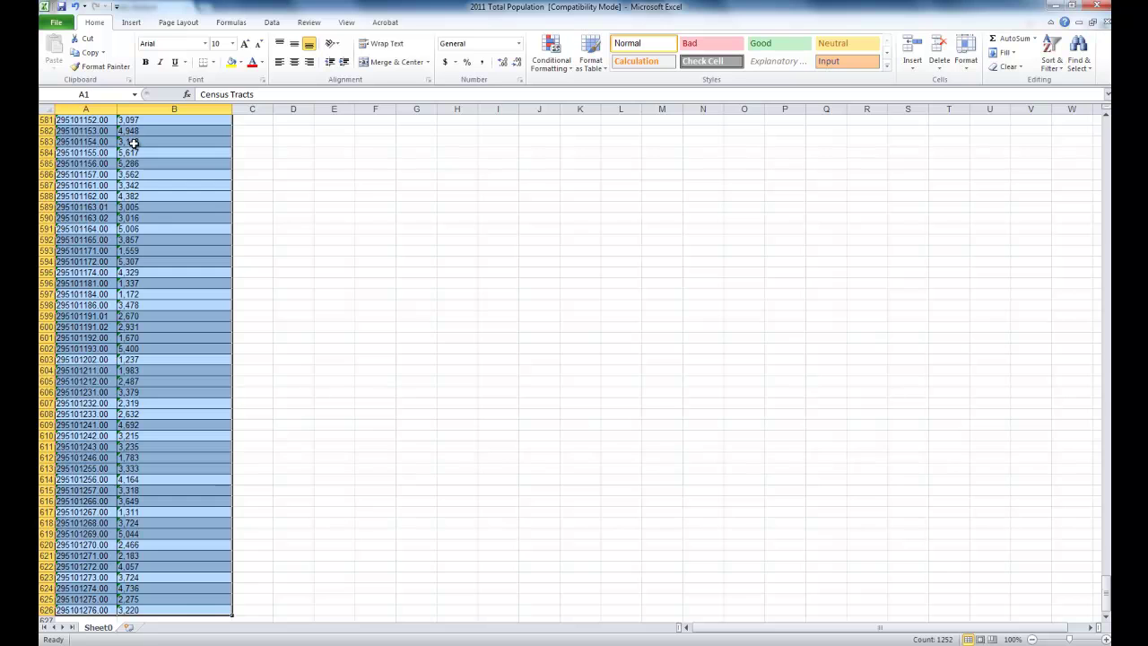
# Step: Switch to the 2011 Total Households workbook and turn on filtering for its whole table in columns A to C
pyautogui.hotkey('ctrl', 'Tab')
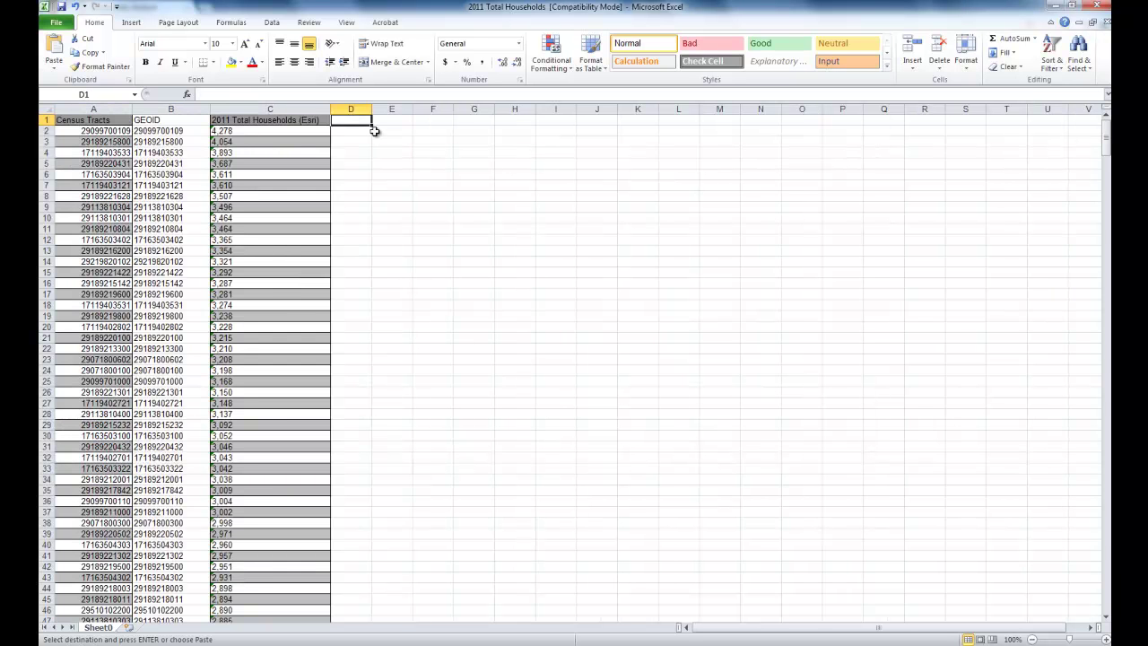
pyautogui.click(79, 123)
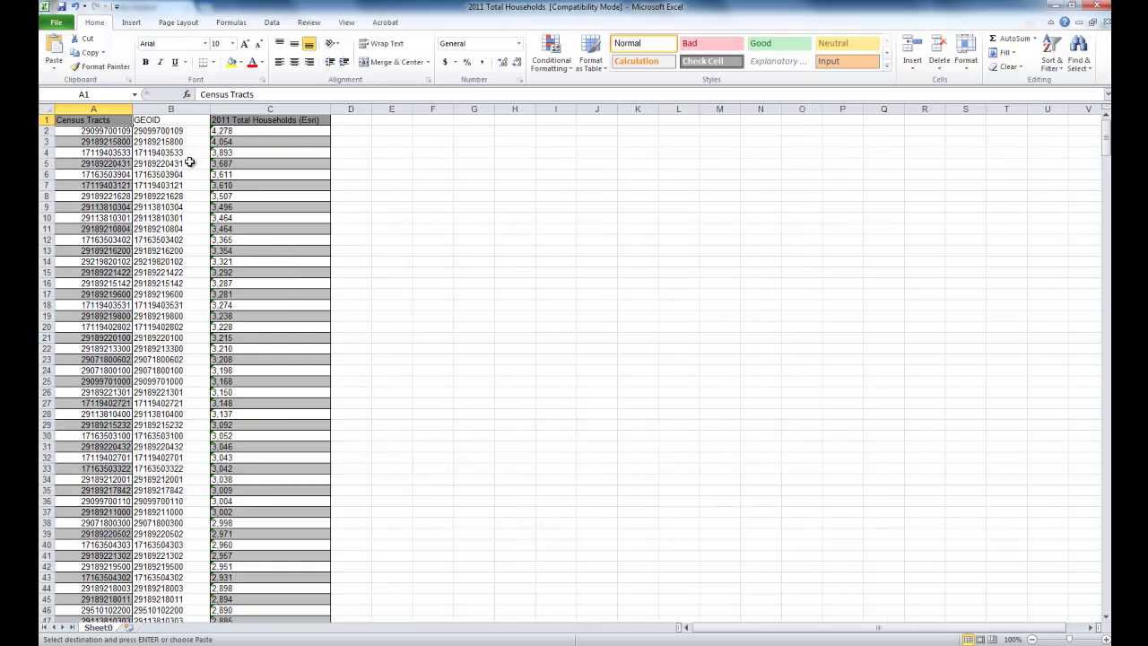
pyautogui.hotkey('ctrl', 'shift', 'Right')
pyautogui.hotkey('ctrl', 'shift', 'Down')
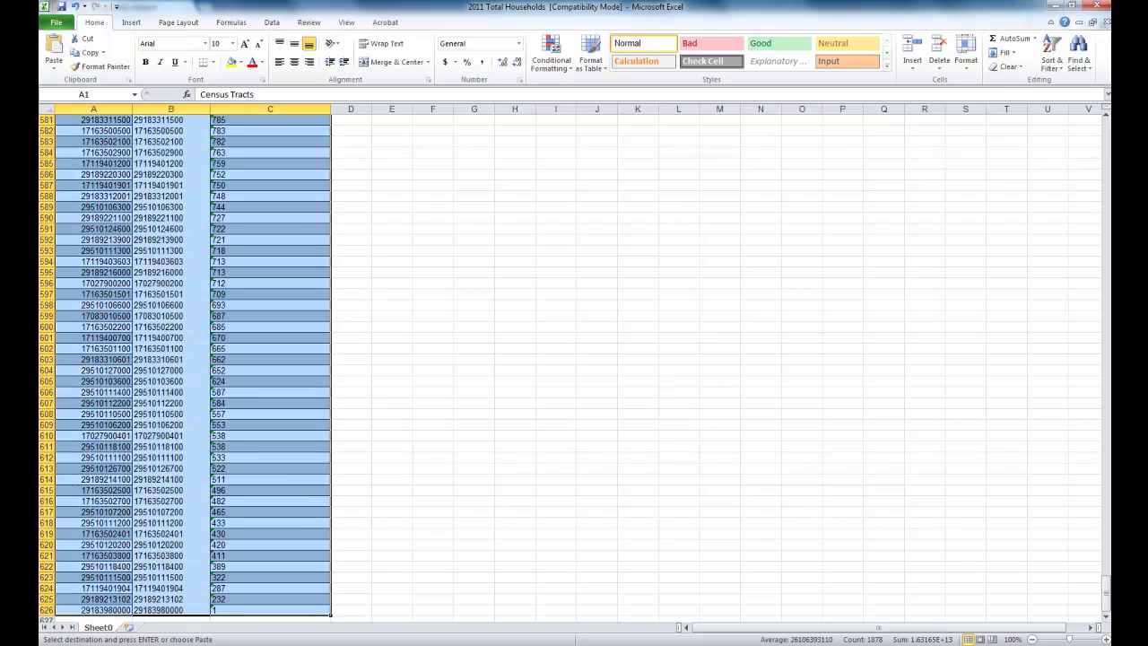
pyautogui.click(1053, 69)
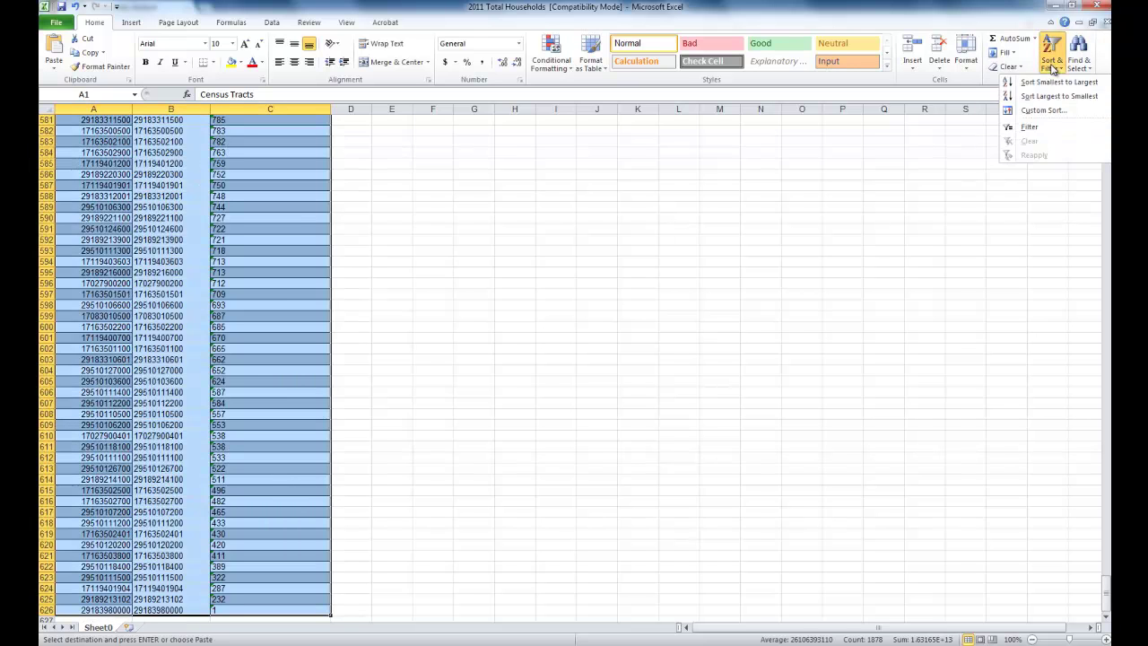
pyautogui.click(1023, 148)
pyautogui.click(388, 164)
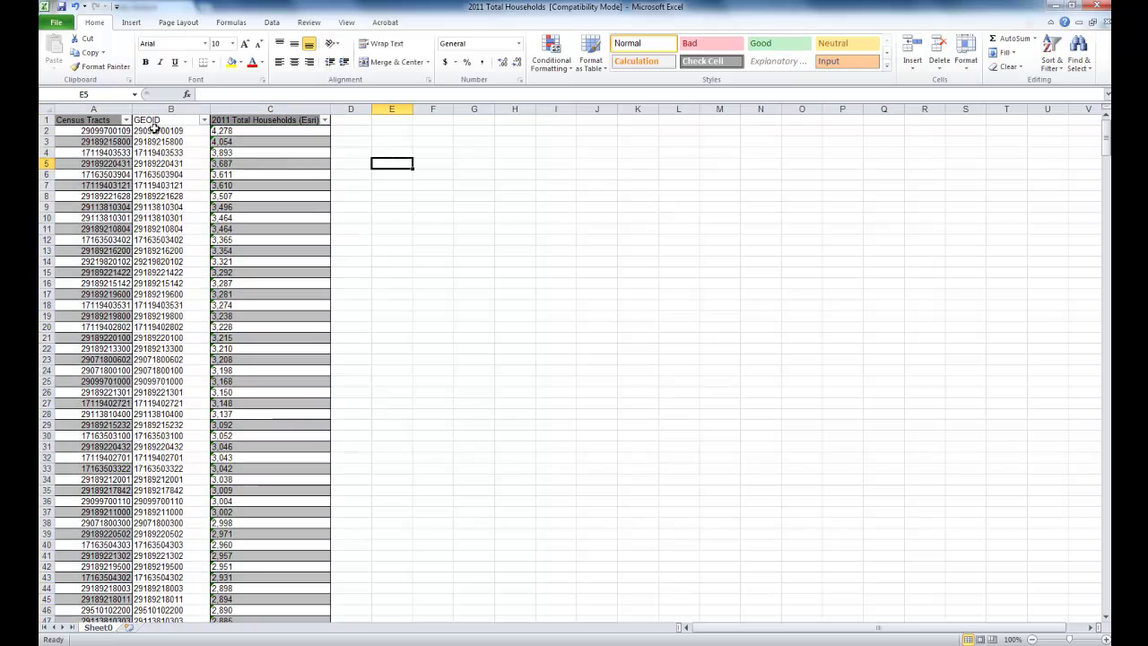
# Step: Sort the filtered table by Census Tracts from smallest to largest
pyautogui.click(126, 119)
pyautogui.click(89, 133)
pyautogui.moveTo(397, 177); pyautogui.dragTo(394, 186)
# Step: Copy the selected tract and population table from the 2011 Total Population workbook and paste it at D1 of 2011 Total Households
pyautogui.click(350, 123)
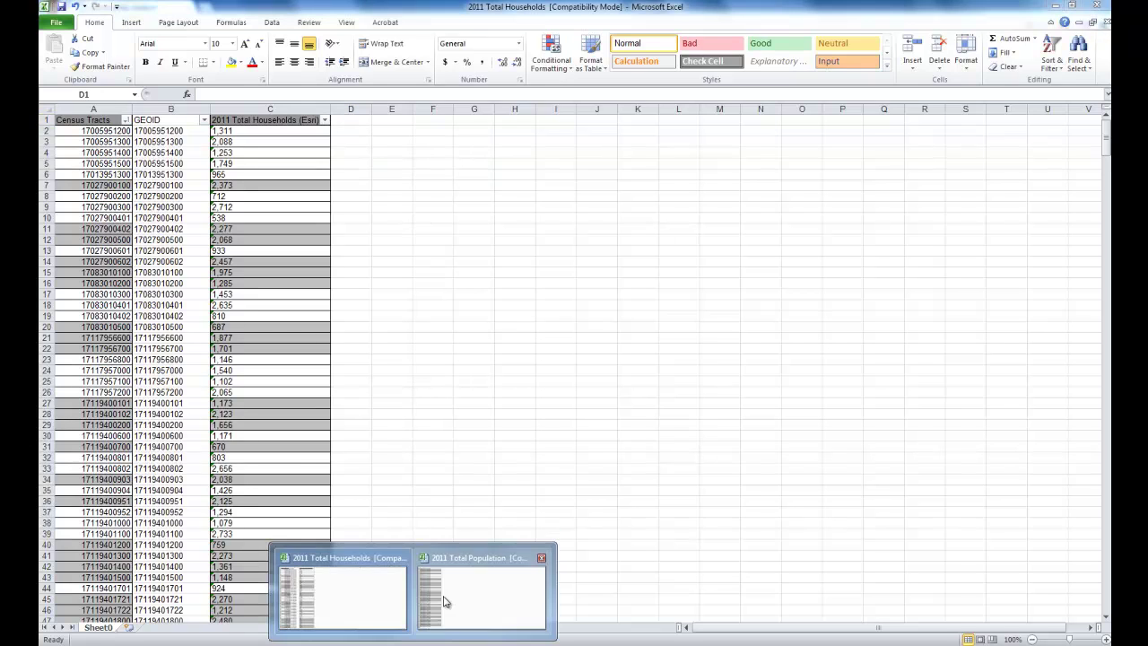
pyautogui.click(456, 594)
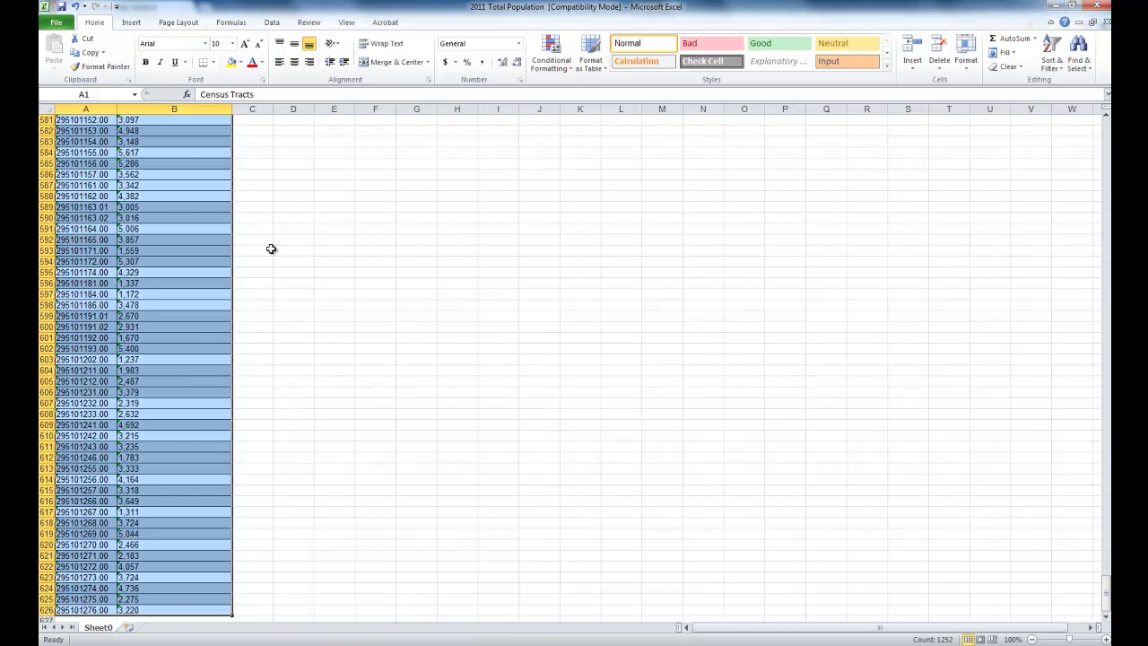
pyautogui.hotkey('ctrl', 'c')
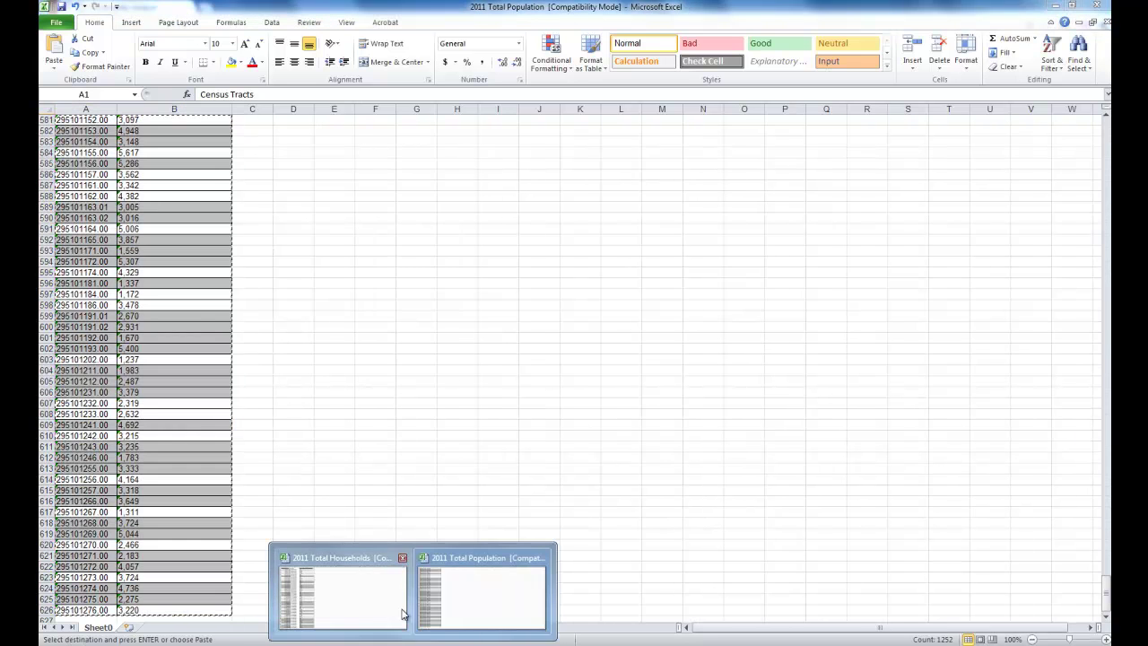
pyautogui.click(371, 595)
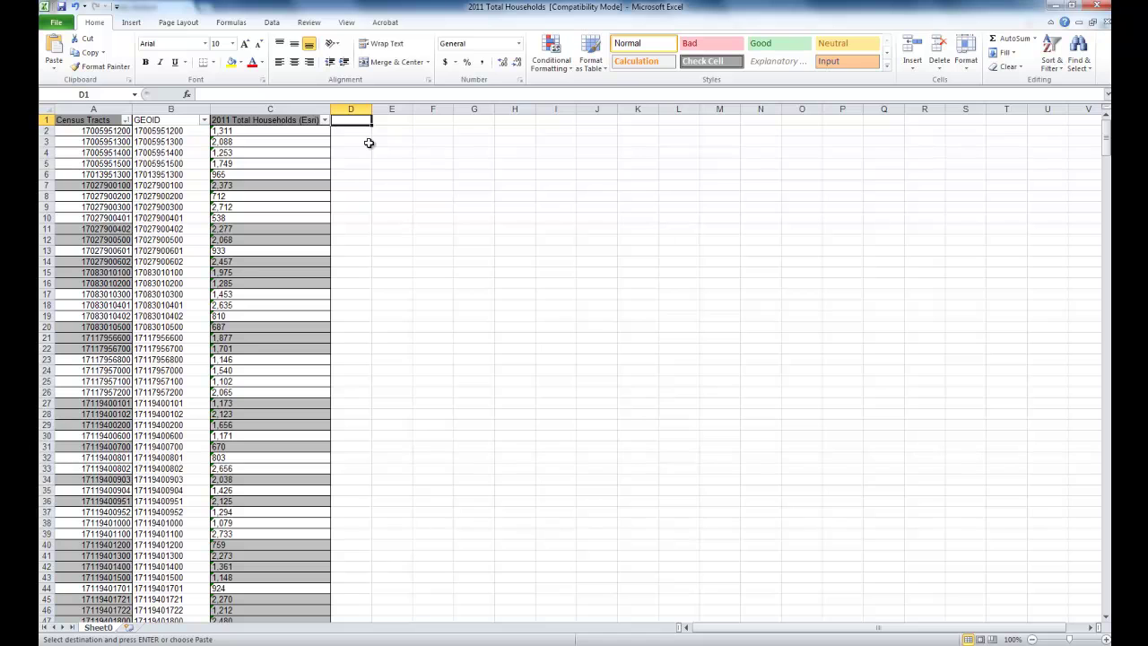
pyautogui.hotkey('ctrl', 'v')
pyautogui.click(551, 217)
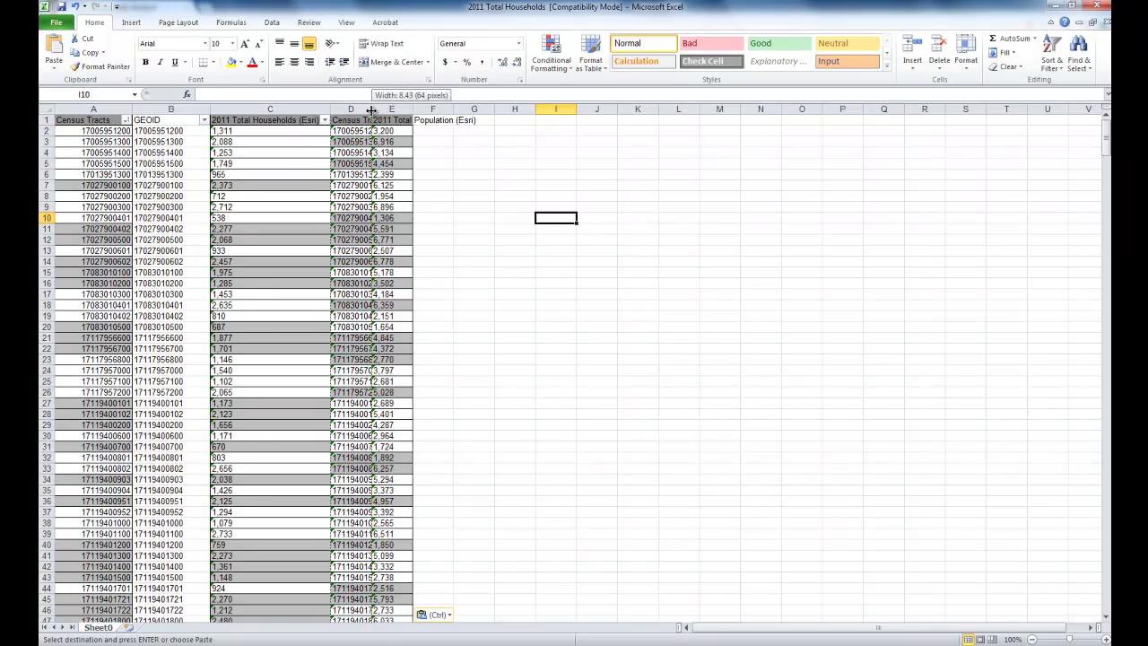
# Step: Autofit the widths of the pasted Census Tracts and 2011 Total Population columns (D and E)
pyautogui.doubleClick(372, 110)
pyautogui.click(529, 171)
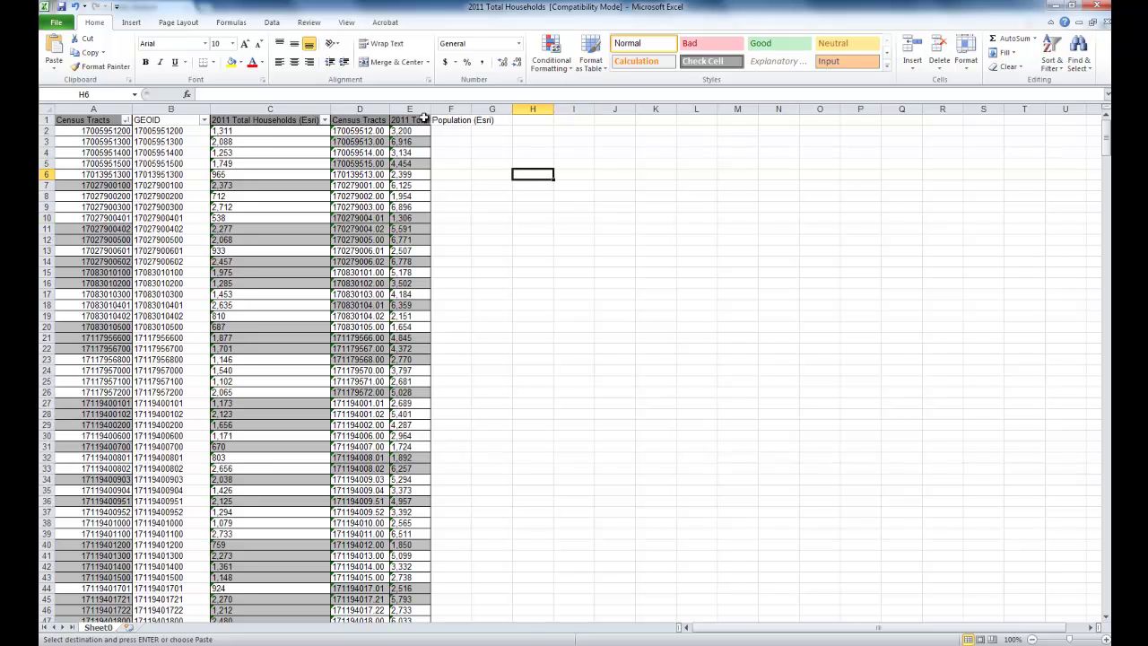
pyautogui.click(50, 131)
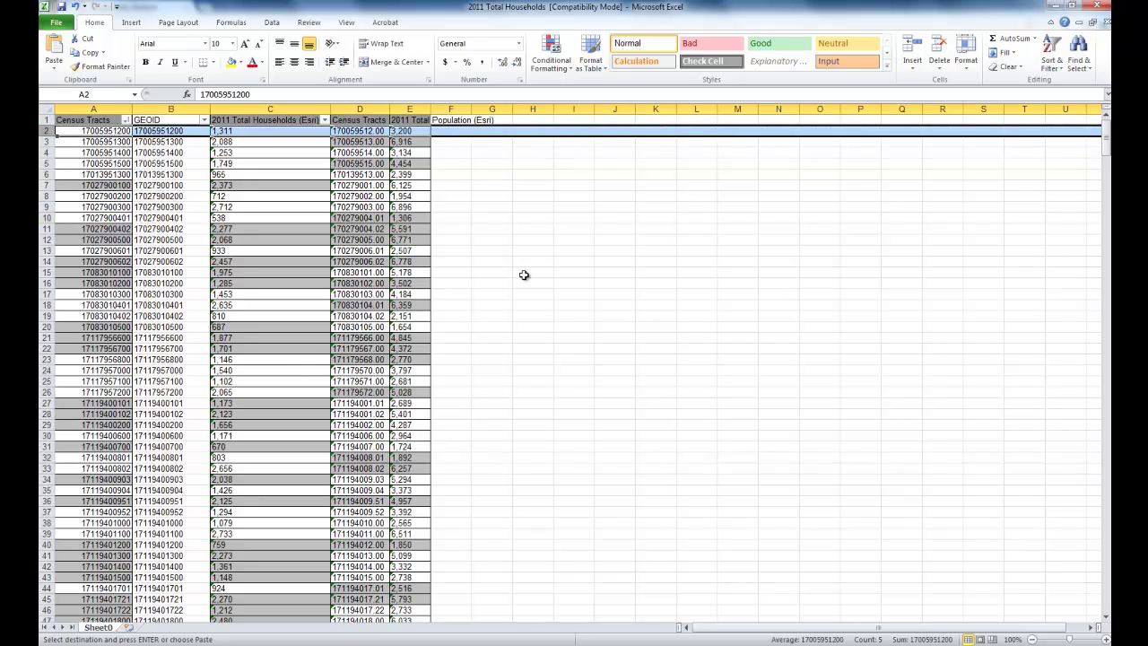
pyautogui.click(533, 261)
pyautogui.doubleClick(431, 106)
pyautogui.click(520, 133)
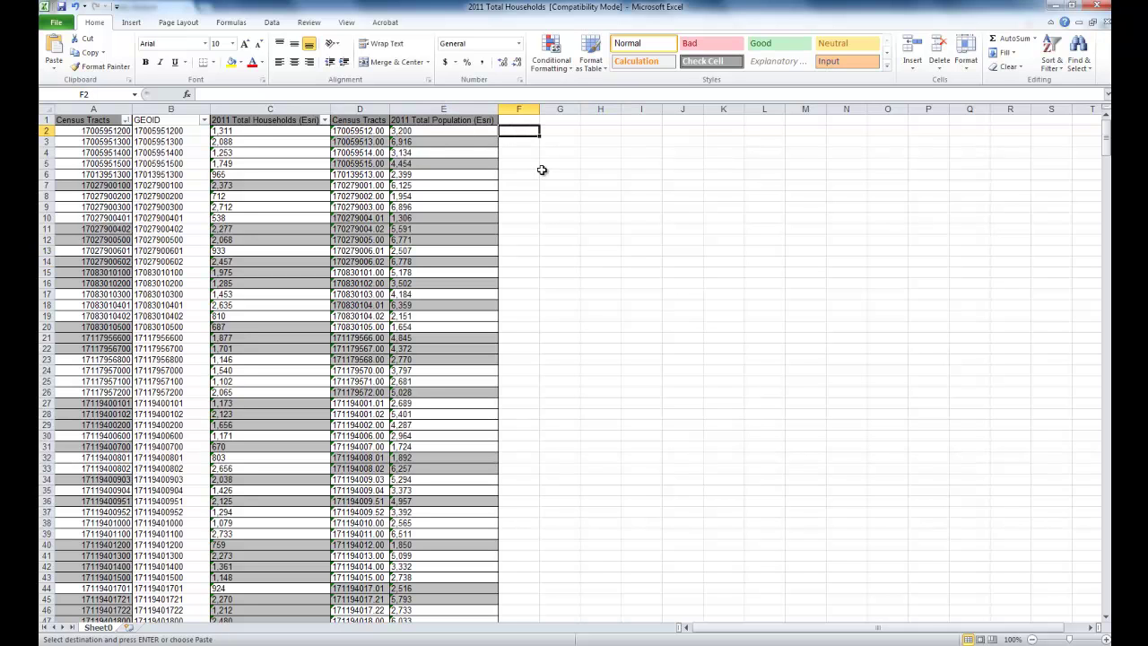
pyautogui.write('=if(')
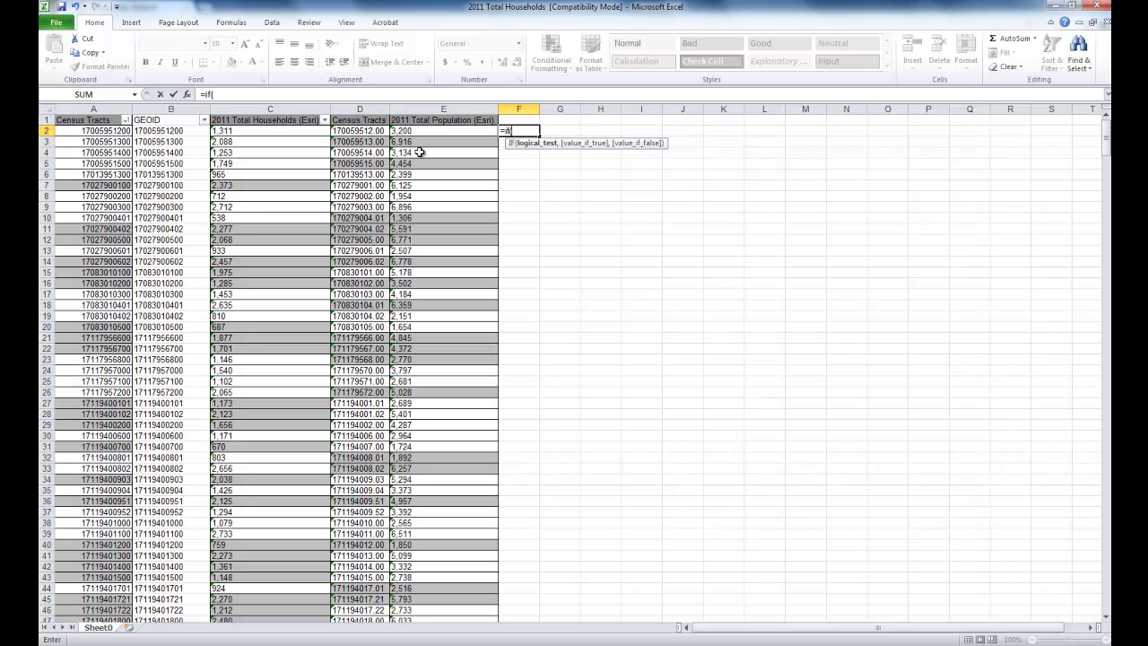
pyautogui.press('Escape')
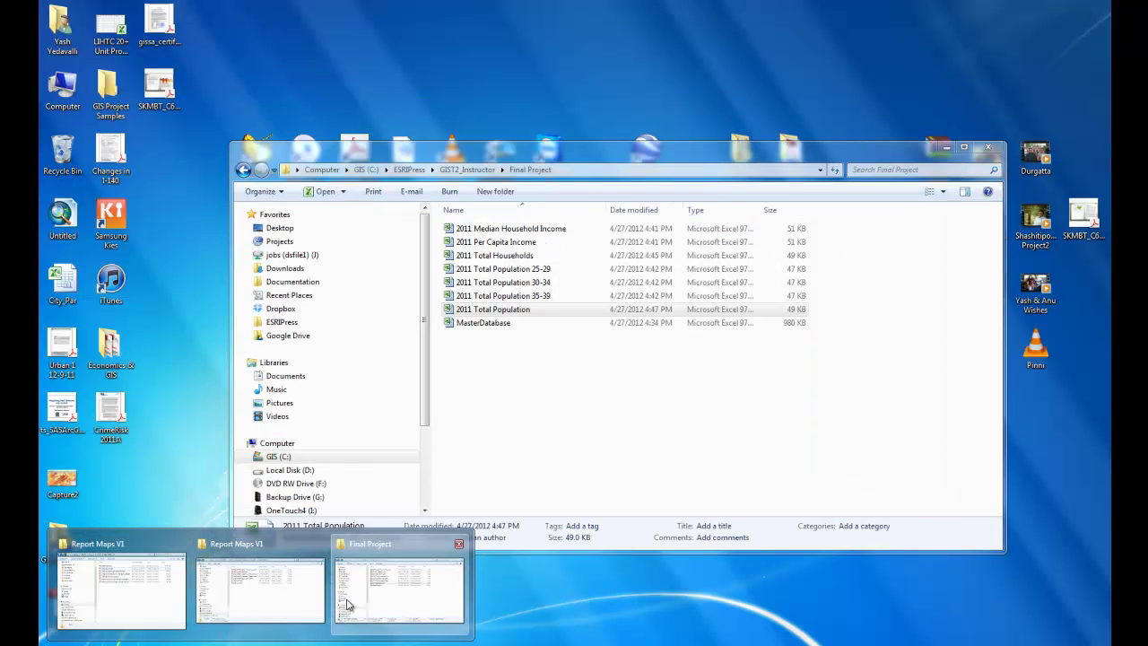
# Step: Open the 2011 Total Population 25-29 workbook from the Final Project folder
pyautogui.click(395, 599)
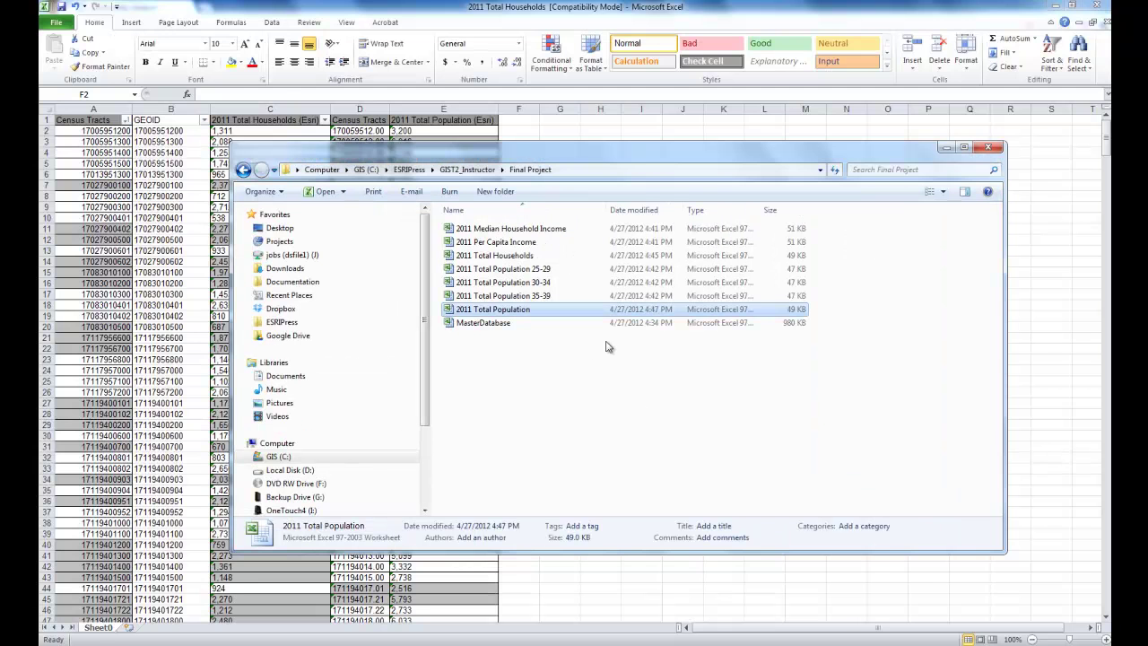
pyautogui.click(556, 345)
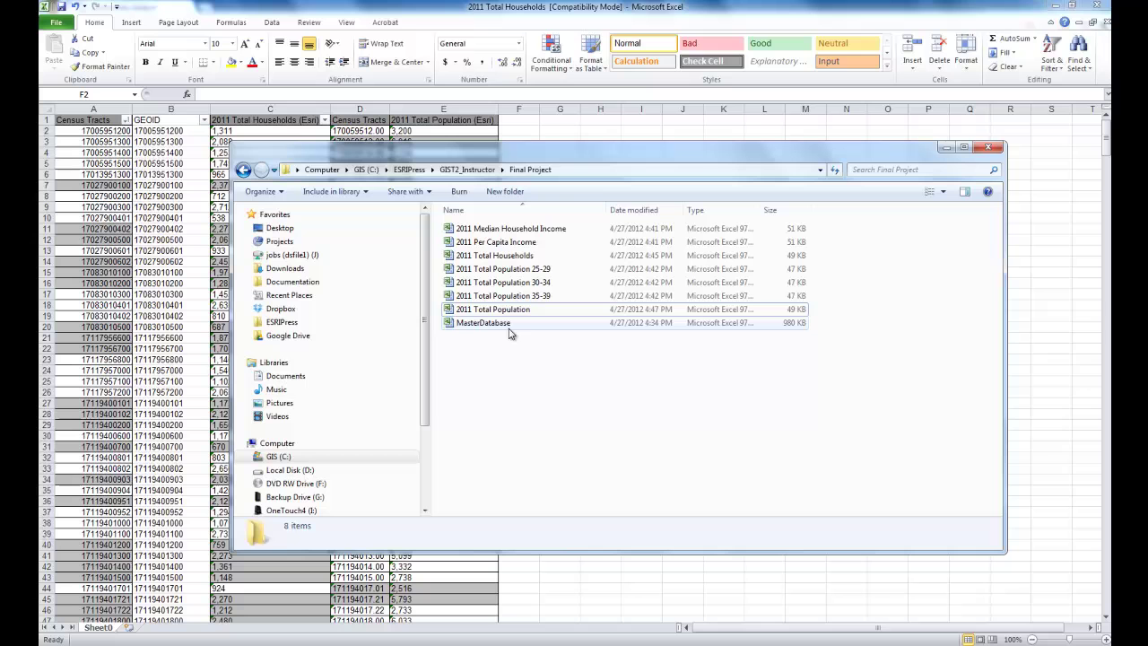
pyautogui.doubleClick(504, 269)
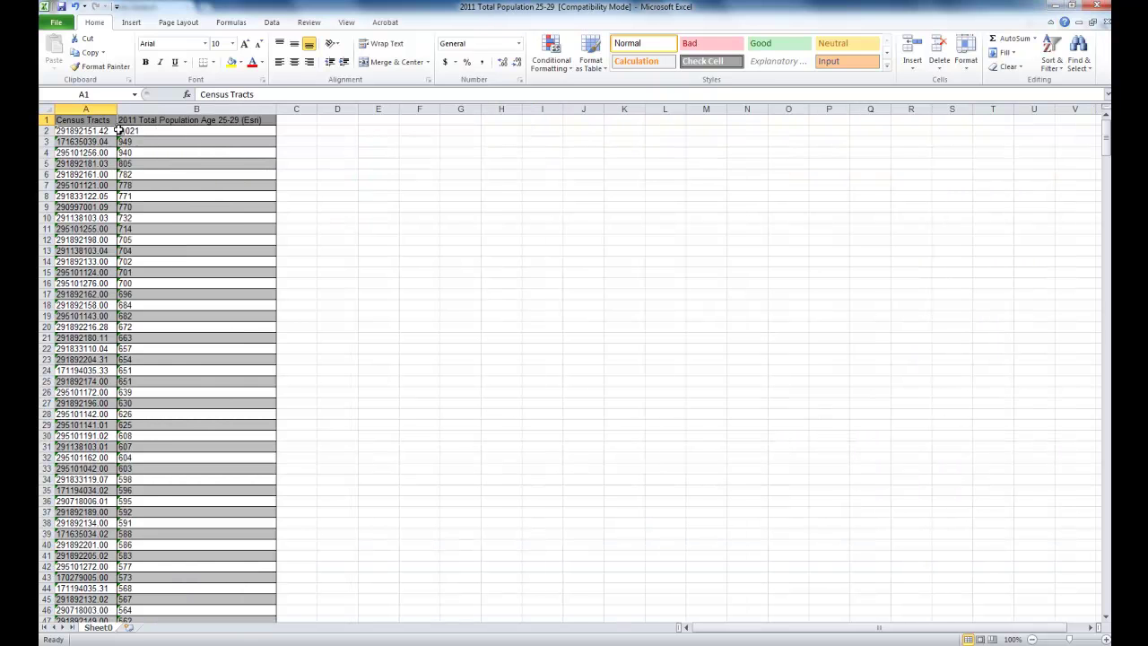
# Step: Turn on filtering for the whole age 25-29 table and sort it by Census Tracts from A to Z
pyautogui.hotkey('ctrl', 'shift', 'Right')
pyautogui.hotkey('ctrl', 'shift', 'Down')
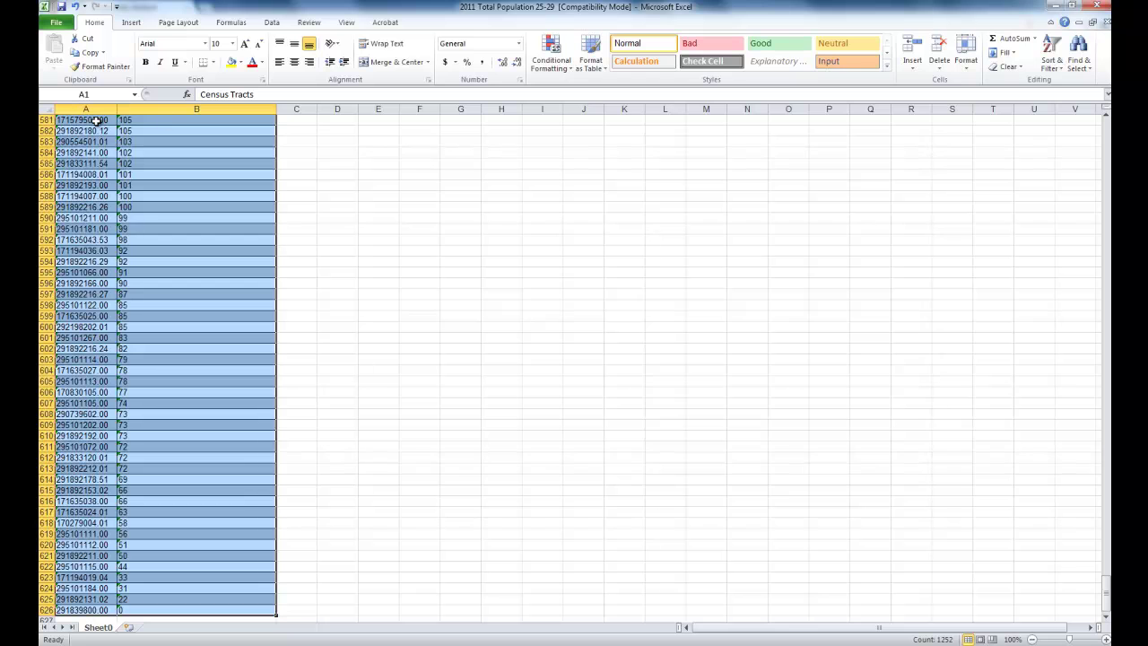
pyautogui.click(1051, 59)
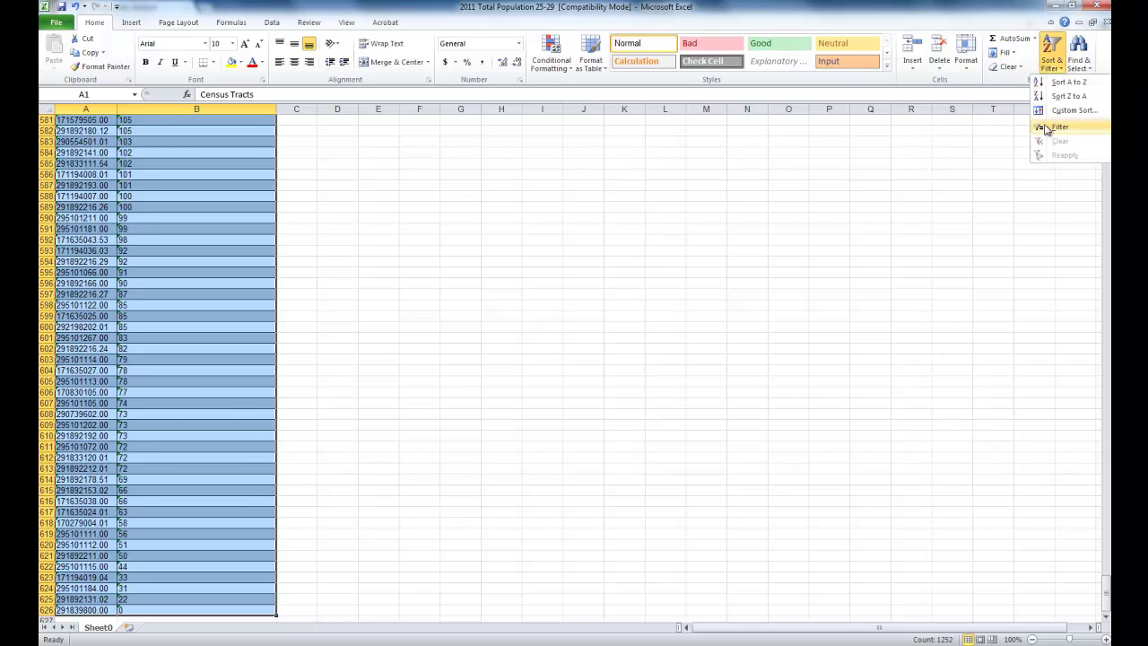
pyautogui.click(1032, 128)
pyautogui.click(706, 240)
pyautogui.click(111, 119)
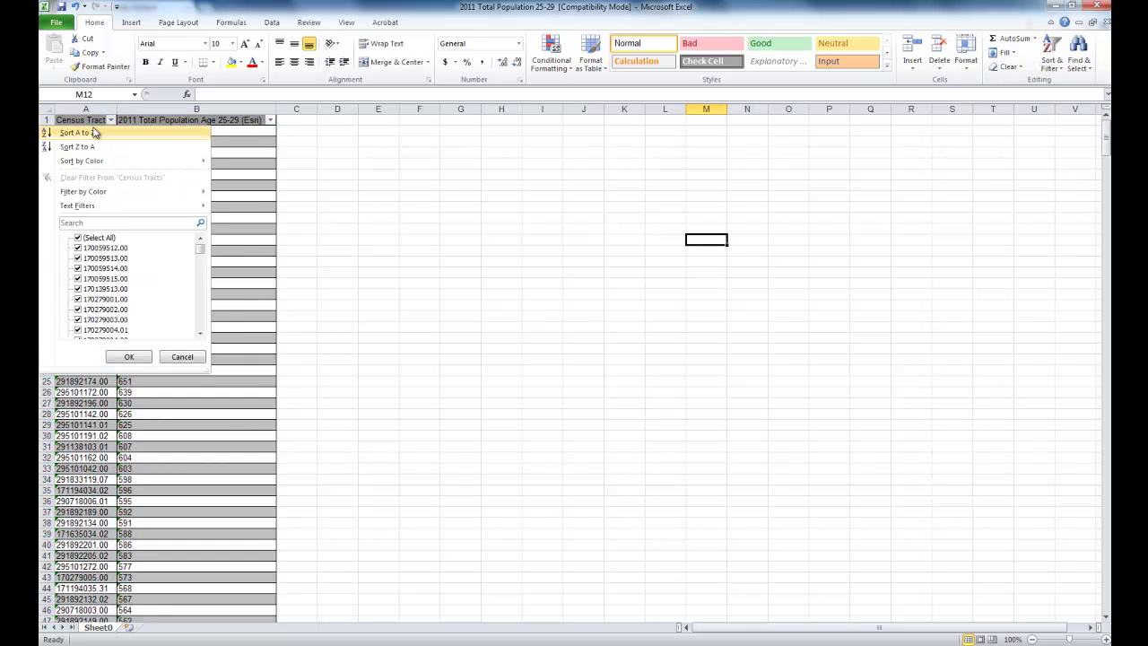
pyautogui.click(96, 131)
# Step: Copy the sorted age 25-29 tract table and paste it at F1 of the 2011 Total Households workbook
pyautogui.hotkey('ctrl', 'shift', 'Right')
pyautogui.hotkey('ctrl', 'shift', 'Down')
pyautogui.hotkey('ctrl', 'c')
pyautogui.hotkey('ctrl', 'Tab')
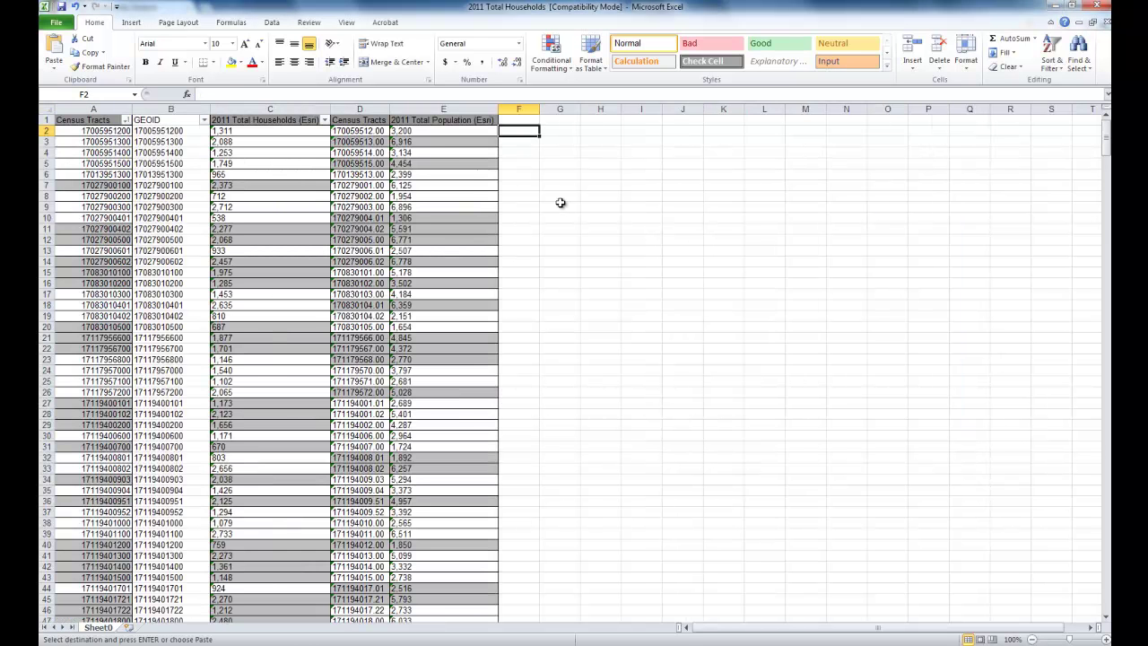
pyautogui.click(529, 119)
pyautogui.hotkey('ctrl', 'v')
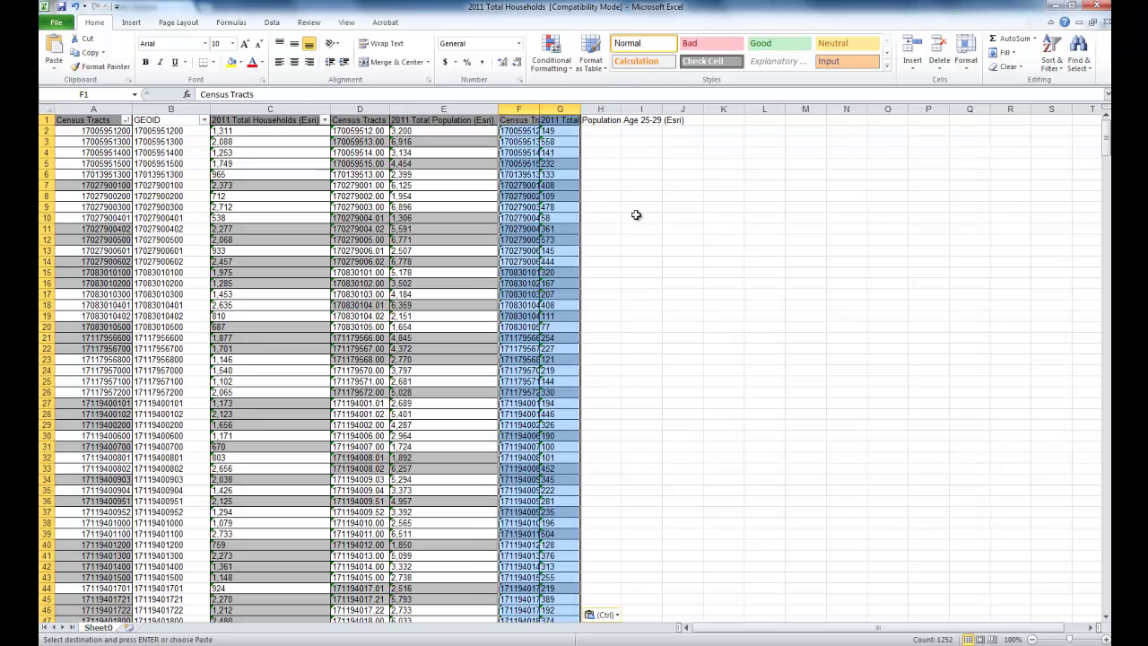
# Step: Select H1 as the next paste location and open the 2011 Total Population 30-34 workbook from the Final Project folder
pyautogui.click(610, 120)
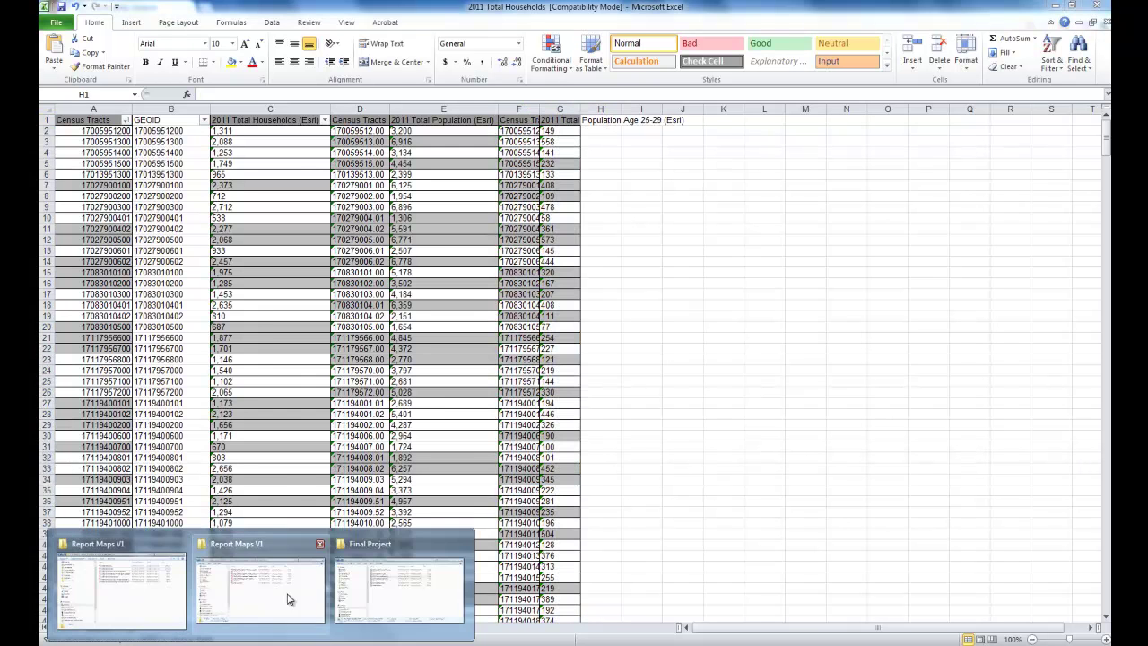
pyautogui.click(416, 600)
pyautogui.doubleClick(503, 282)
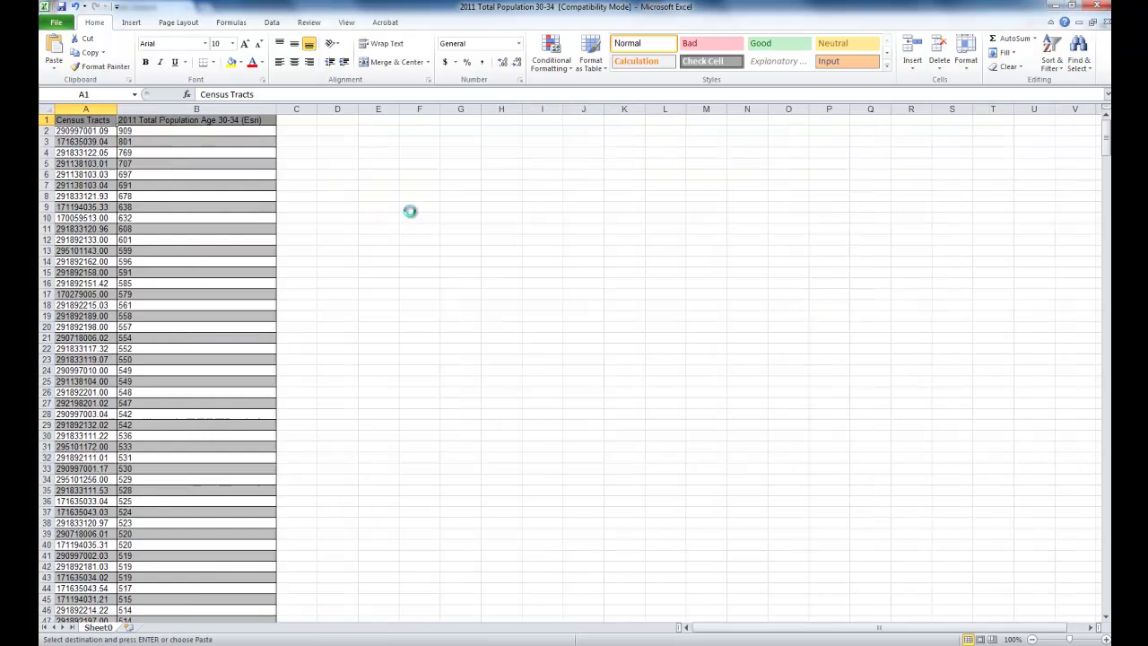
# Step: Turn on filtering for the whole age 30-34 table and sort it by Census Tracts from A to Z
pyautogui.hotkey('shift', 'Right')
pyautogui.hotkey('ctrl', 'shift', 'Down')
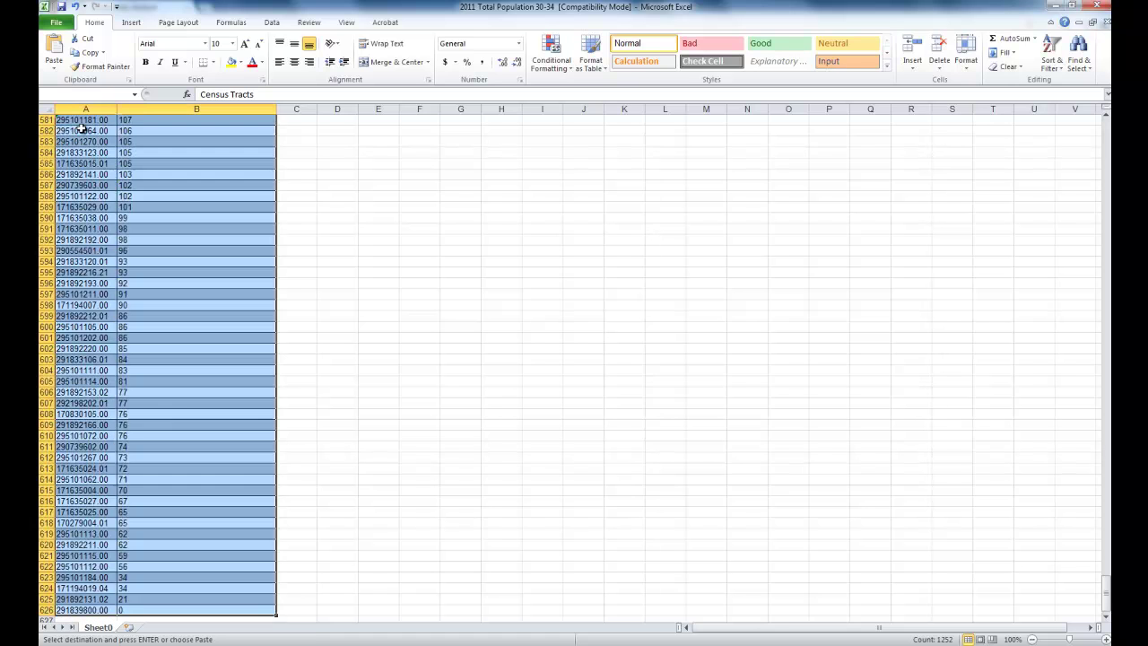
pyautogui.click(1051, 59)
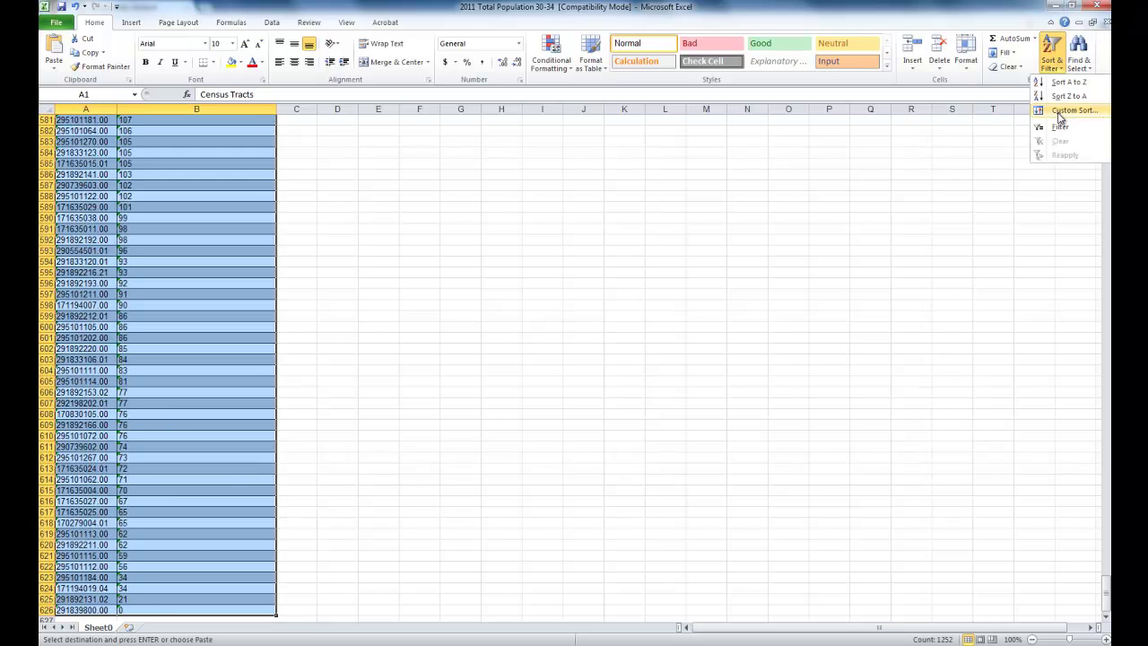
pyautogui.click(1060, 127)
pyautogui.click(110, 120)
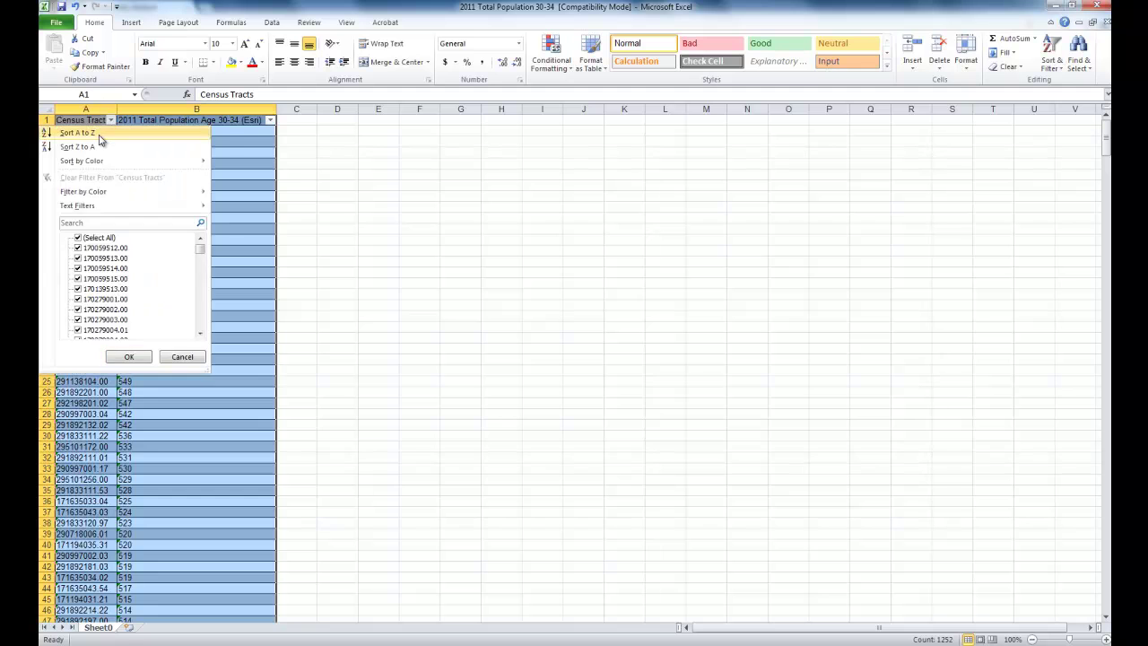
pyautogui.click(104, 134)
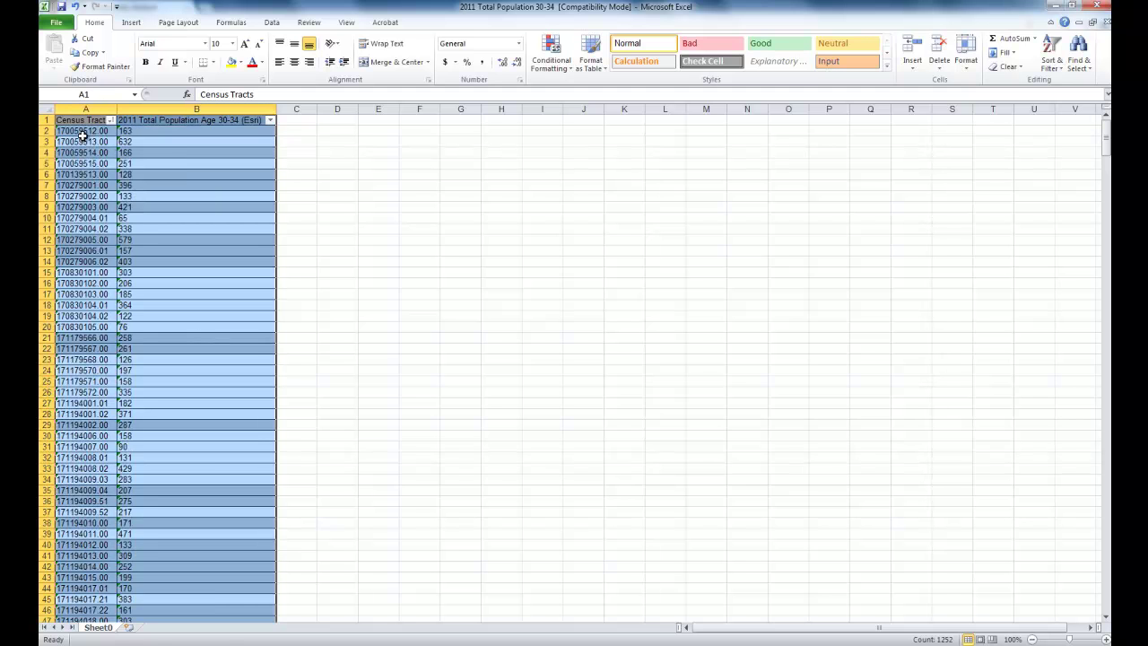
# Step: Copy the sorted age 30-34 tract table and paste it at H1 of the 2011 Total Households workbook
pyautogui.hotkey('ctrl', 'c')
pyautogui.hotkey('alt', 'Tab')
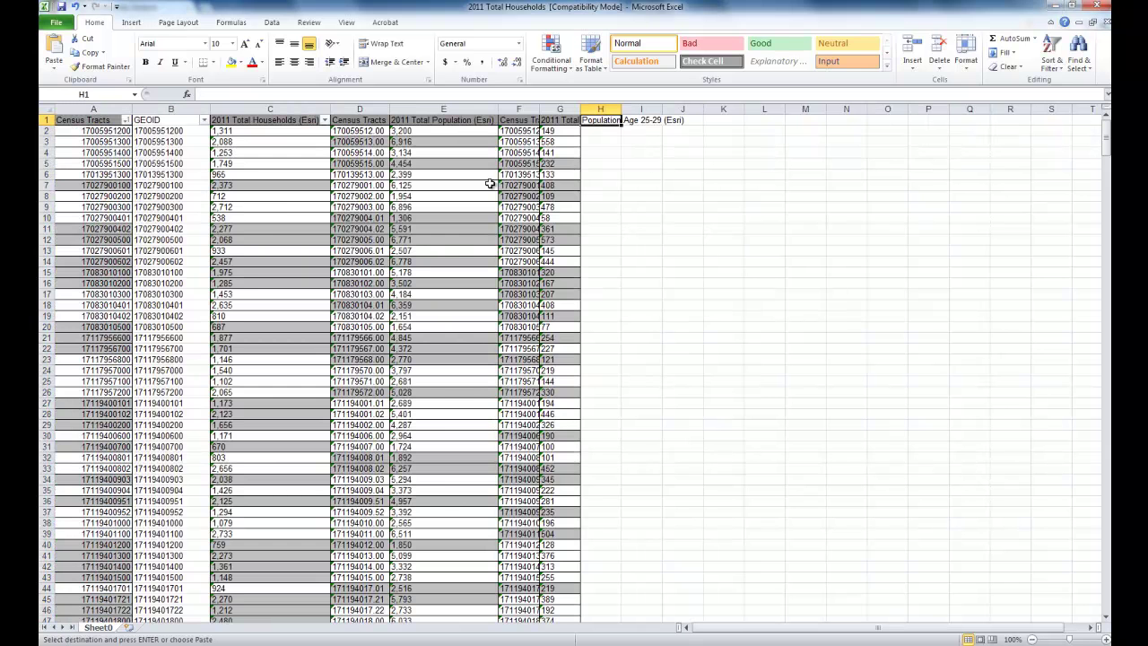
pyautogui.hotkey('ctrl', 'v')
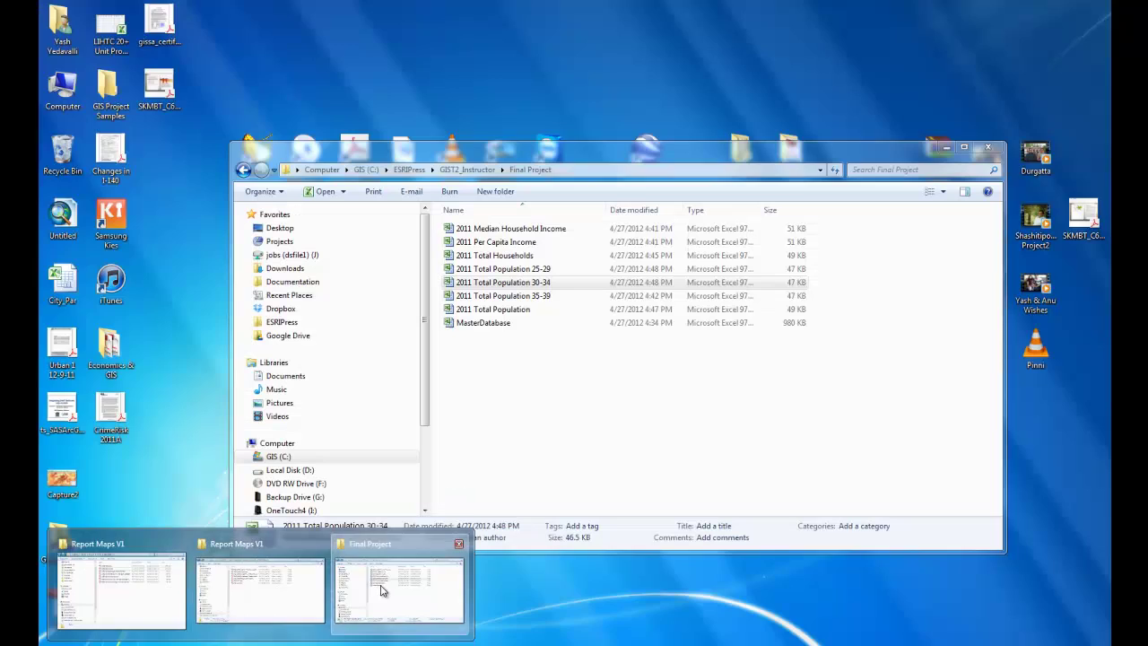
# Step: Open the 2011 Total Population 35-39 workbook from the Final Project folder
pyautogui.click(369, 594)
pyautogui.press('Down')
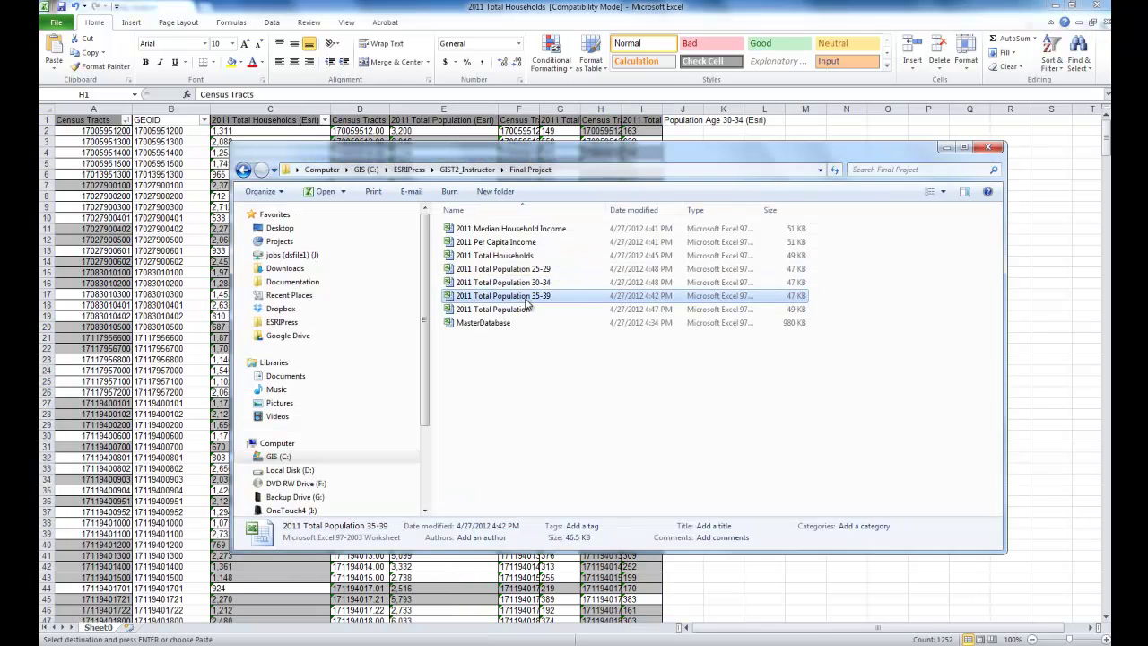
pyautogui.press('Return')
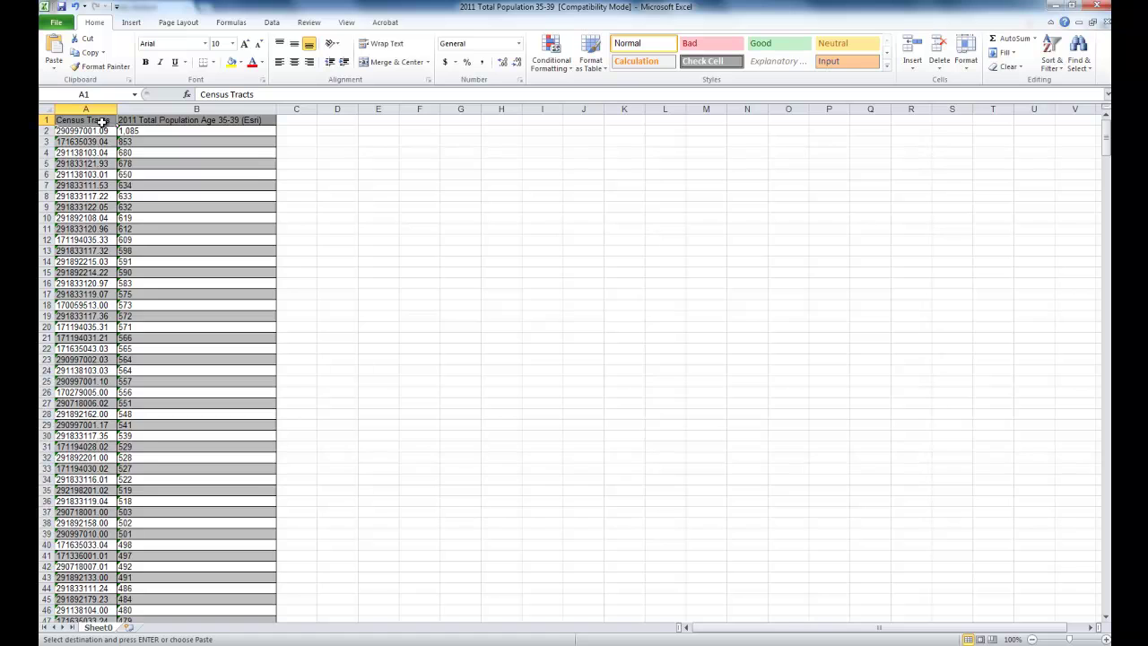
# Step: Turn on filtering for the whole age 35-39 table and sort it by Census Tracts from A to Z
pyautogui.hotkey('ctrl', 'shift', 'Right')
pyautogui.hotkey('ctrl', 'shift', 'Down')
pyautogui.click(1053, 61)
pyautogui.click(1055, 129)
pyautogui.click(110, 120)
pyautogui.click(102, 133)
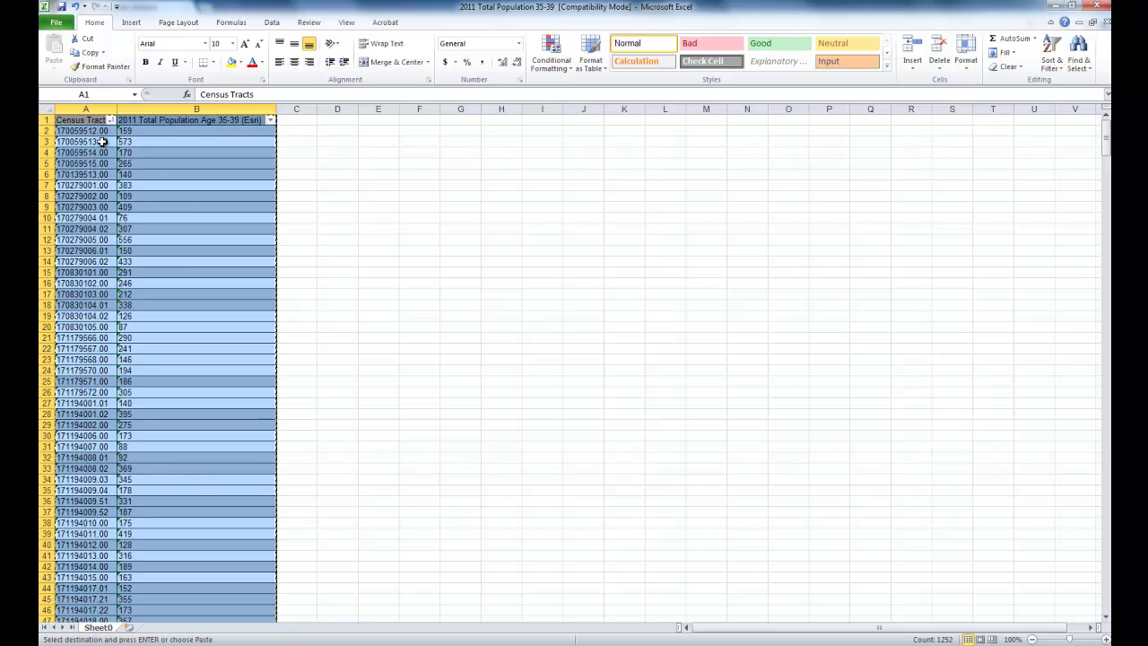
# Step: Copy the sorted age 35-39 tract table and paste it at J1 of the 2011 Total Households workbook
pyautogui.hotkey('ctrl', 'c')
pyautogui.hotkey('alt', 'Tab')
pyautogui.click(678, 121)
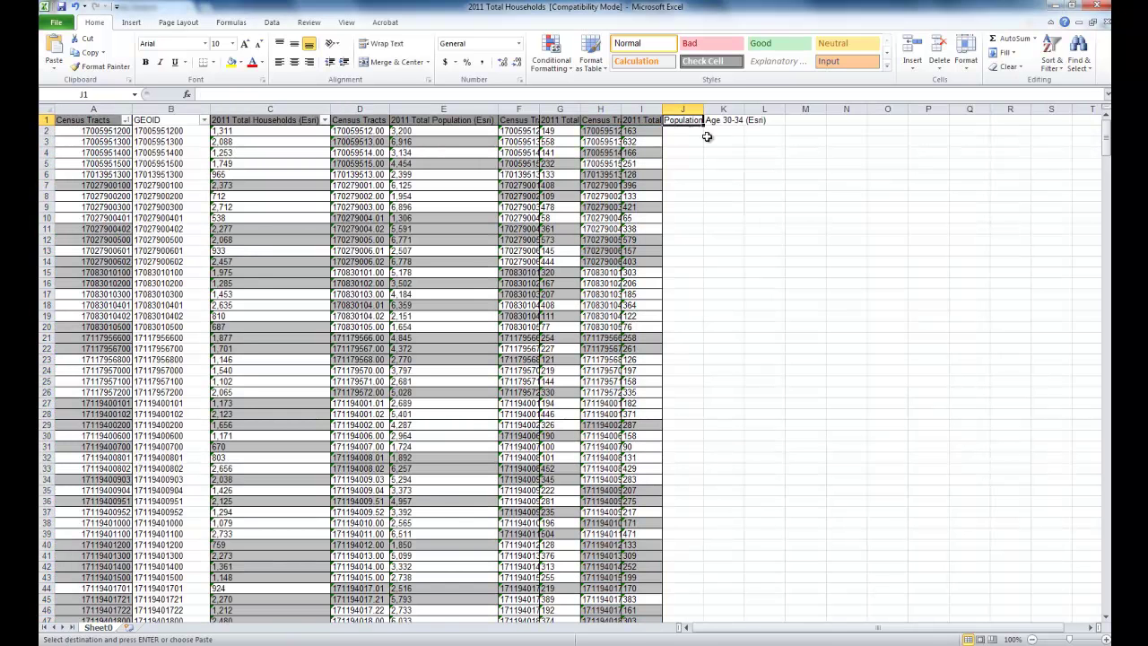
pyautogui.hotkey('ctrl', 'v')
# Step: Open the 2011 Per Capita Income workbook from the Final Project folder
pyautogui.hotkey('alt', 'Tab')
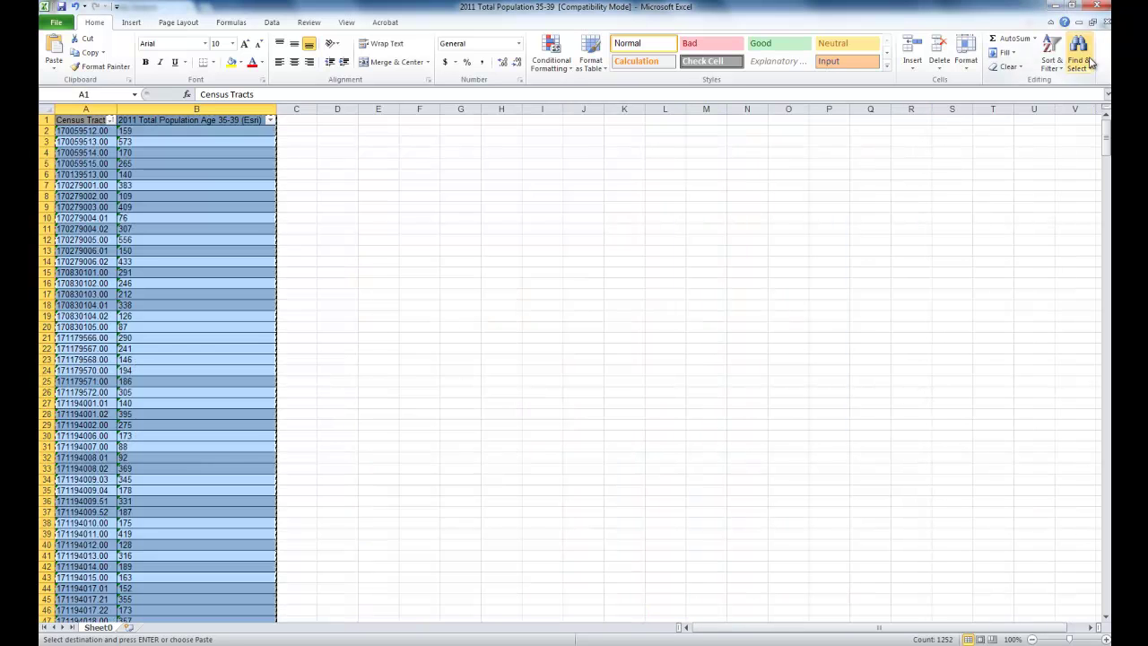
pyautogui.hotkey('alt', 'Tab')
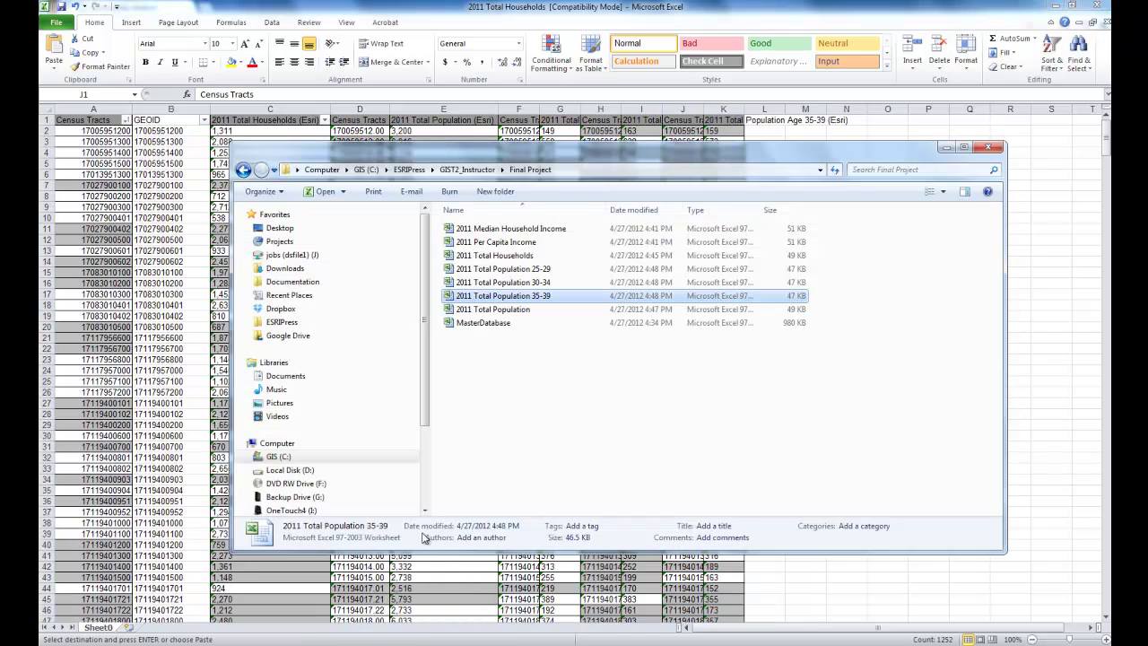
pyautogui.click(368, 576)
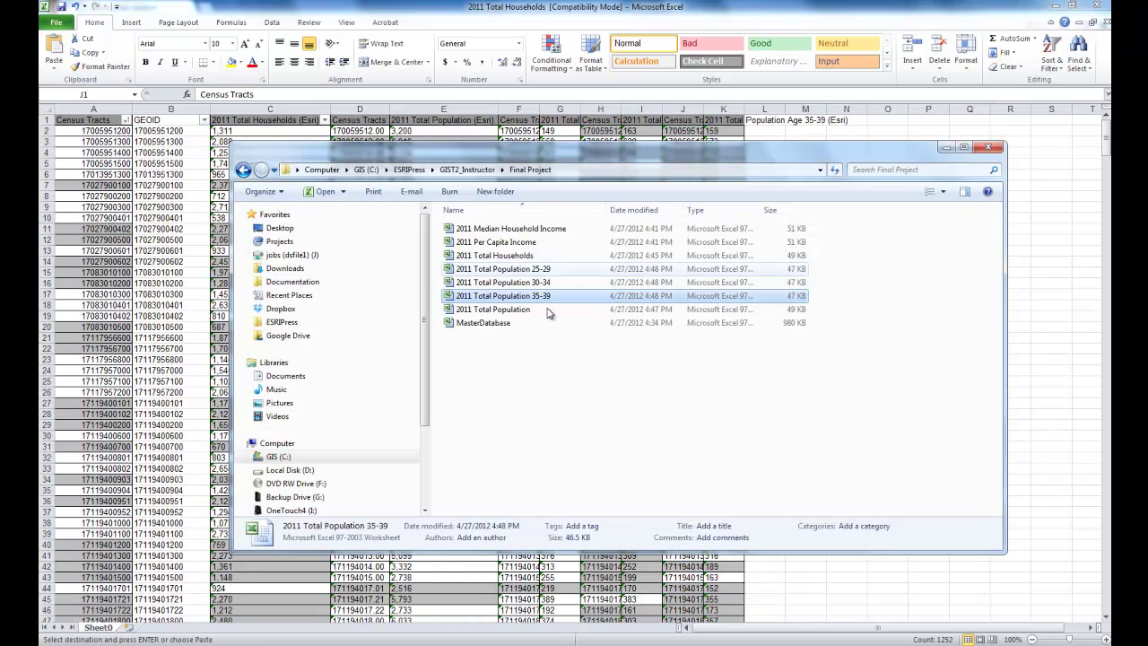
pyautogui.click(528, 243)
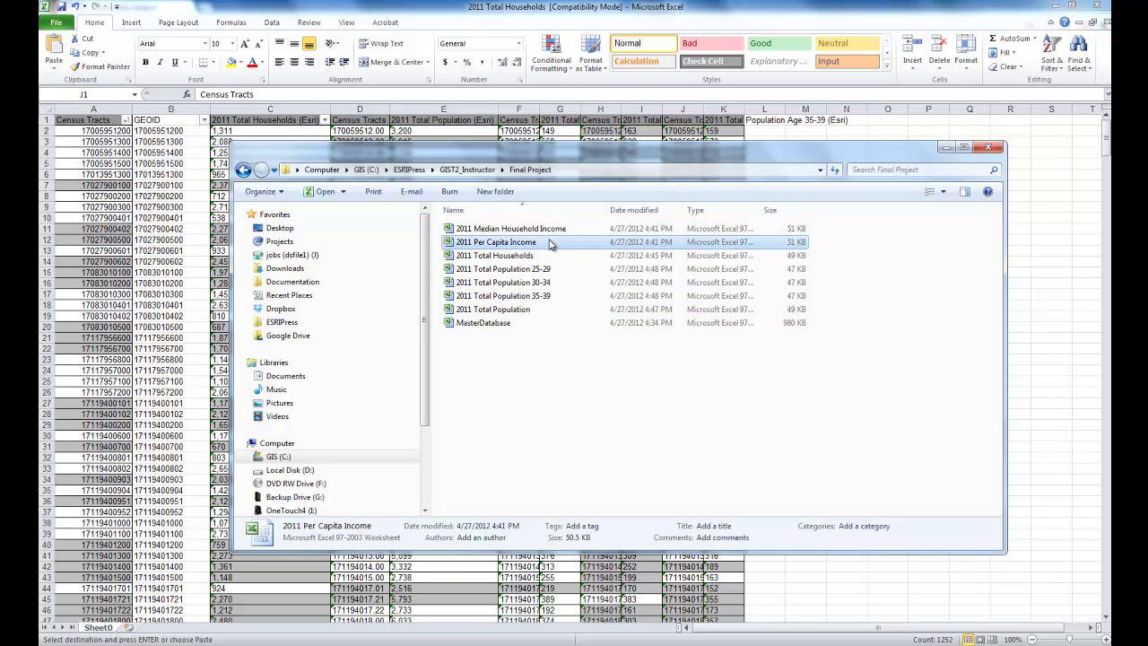
pyautogui.click(558, 230)
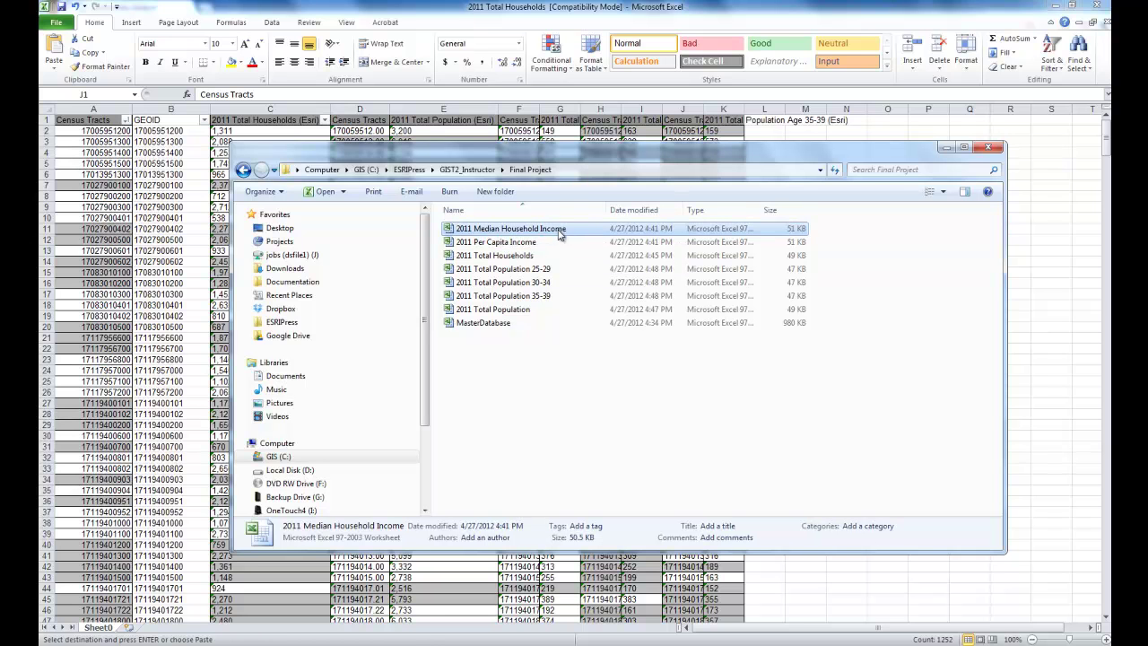
pyautogui.doubleClick(559, 242)
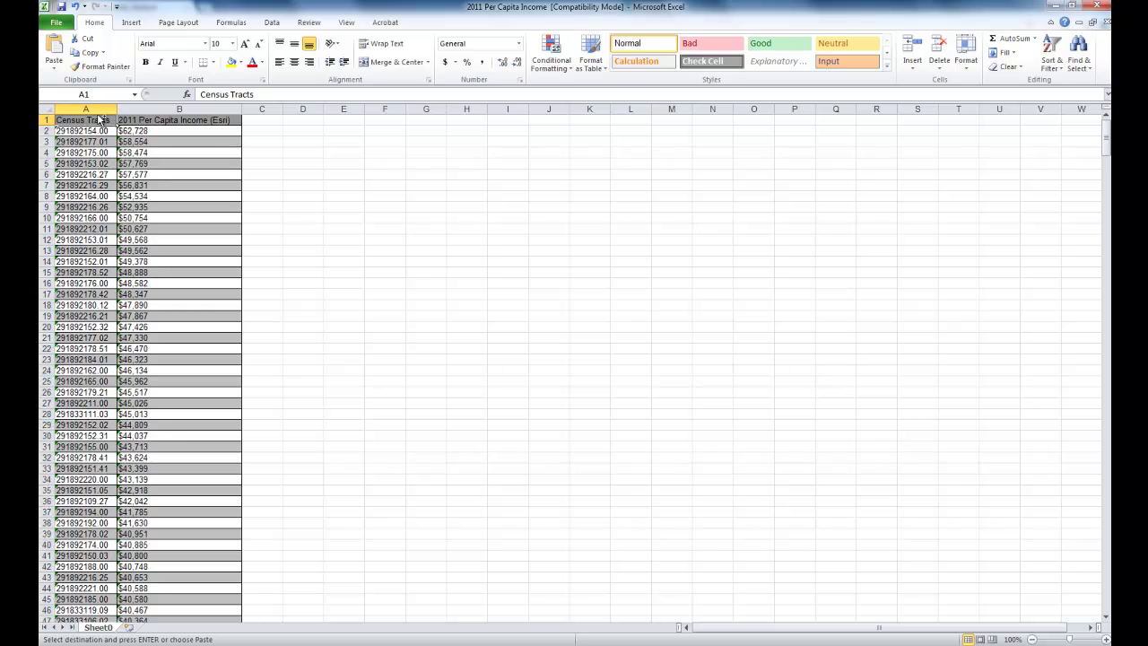
# Step: Turn on filtering for the whole per capita income table and sort it by Census Tracts from A to Z
pyautogui.hotkey('ctrl', 'shift', 'End')
pyautogui.click(1047, 76)
pyautogui.click(1061, 141)
pyautogui.click(109, 121)
pyautogui.click(90, 132)
# Step: Copy the sorted per capita income table and paste it at L1 of the 2011 Total Households workbook
pyautogui.hotkey('ctrl', 'c')
pyautogui.hotkey('alt', 'Tab')
pyautogui.click(767, 121)
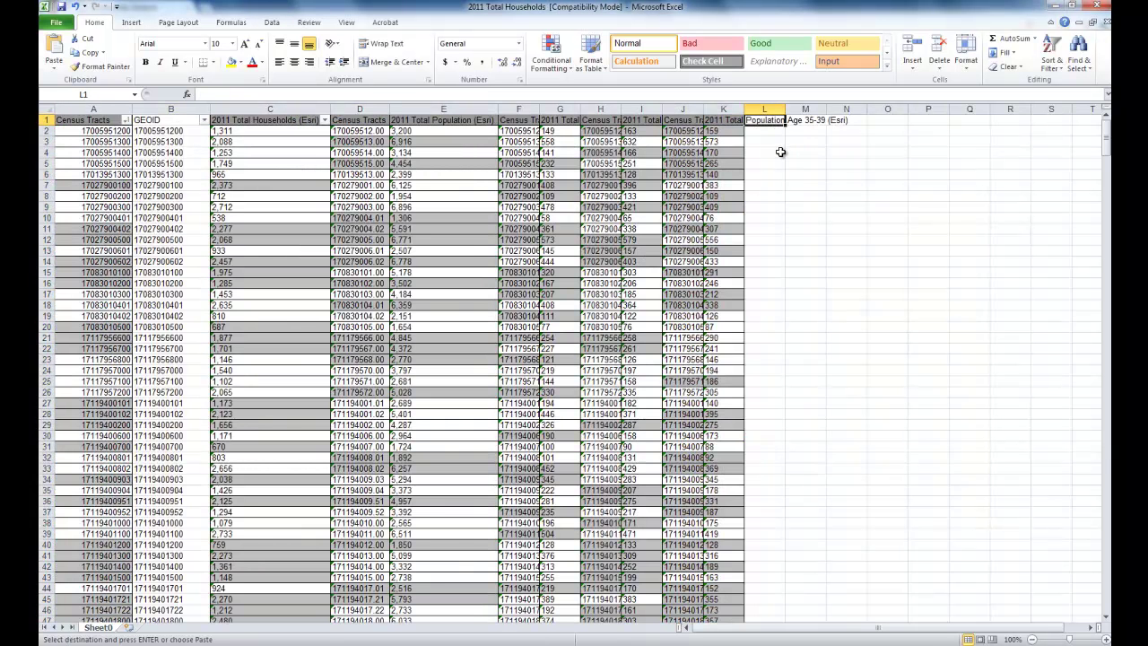
pyautogui.hotkey('ctrl', 'v')
# Step: Open the 2011 Median Household Income workbook from the Final Project folder
pyautogui.hotkey('alt', 'Tab')
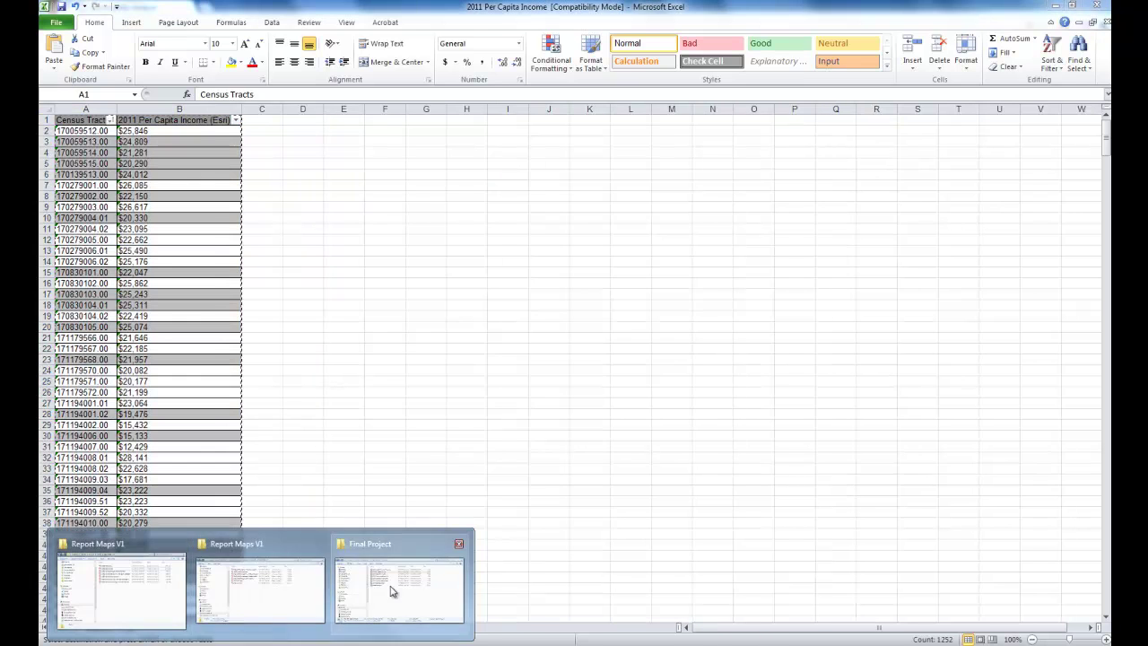
pyautogui.click(381, 590)
pyautogui.doubleClick(499, 230)
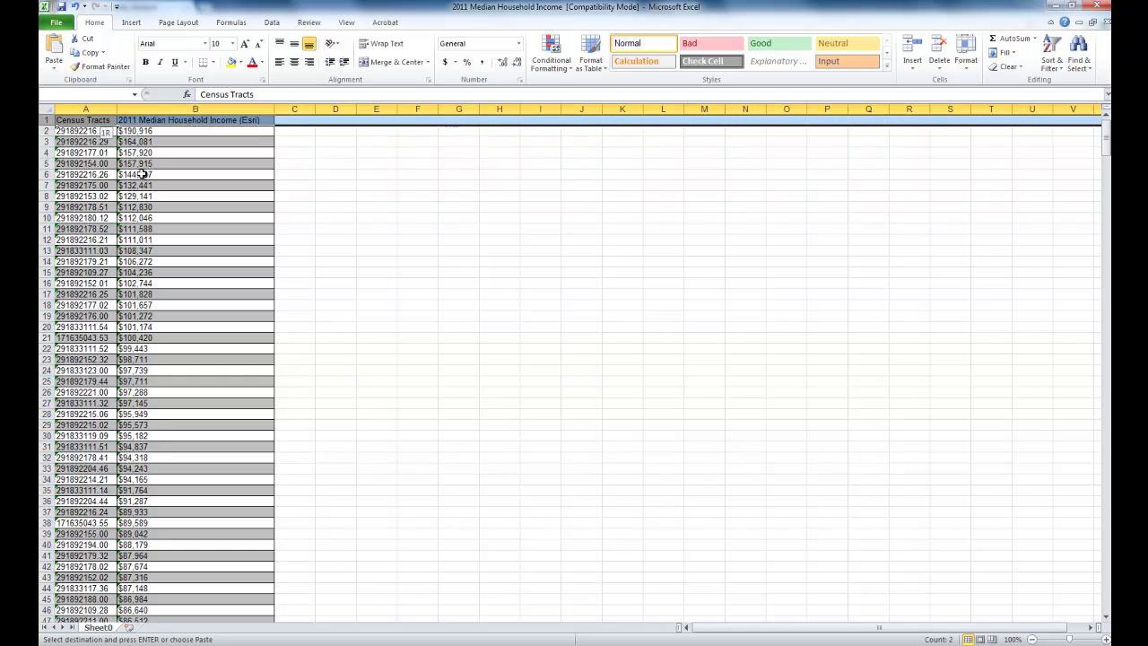
# Step: Turn on filtering for the whole median household income table and sort it by Census Tracts from A to Z
pyautogui.hotkey('ctrl', 'shift', 'End')
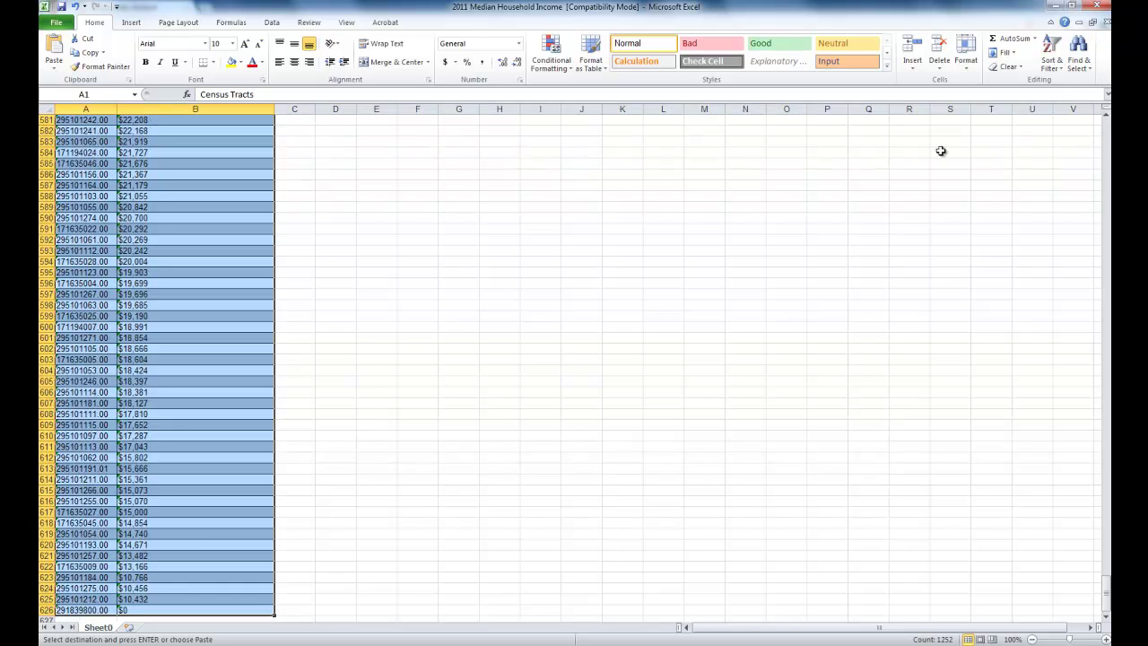
pyautogui.click(1052, 54)
pyautogui.click(1062, 126)
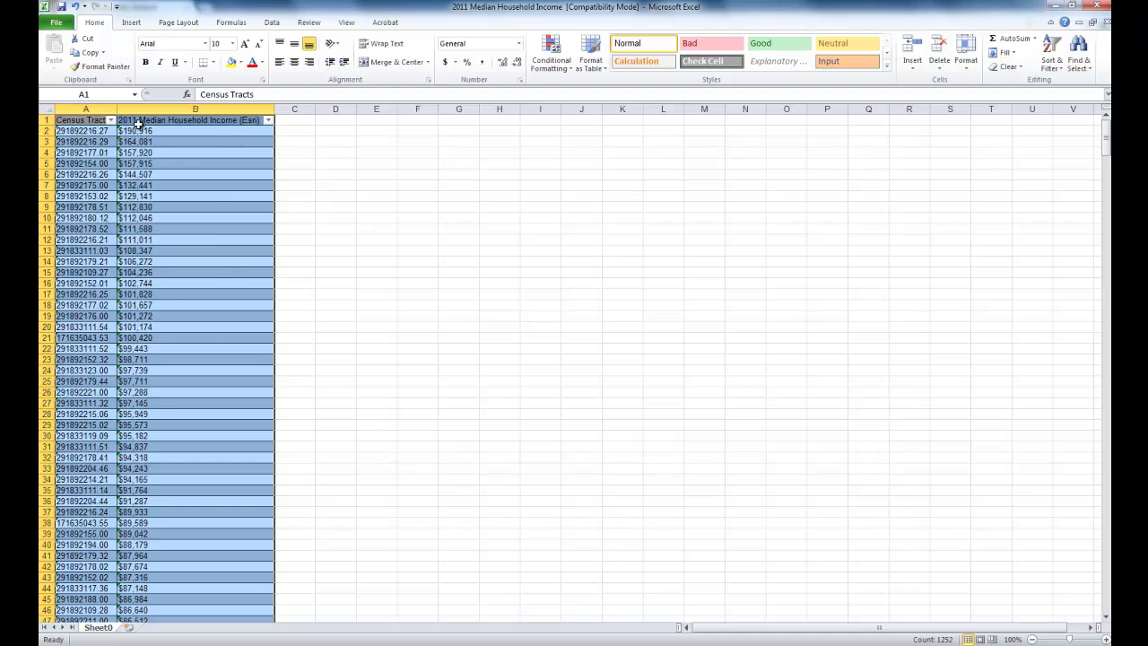
pyautogui.click(111, 121)
pyautogui.click(85, 133)
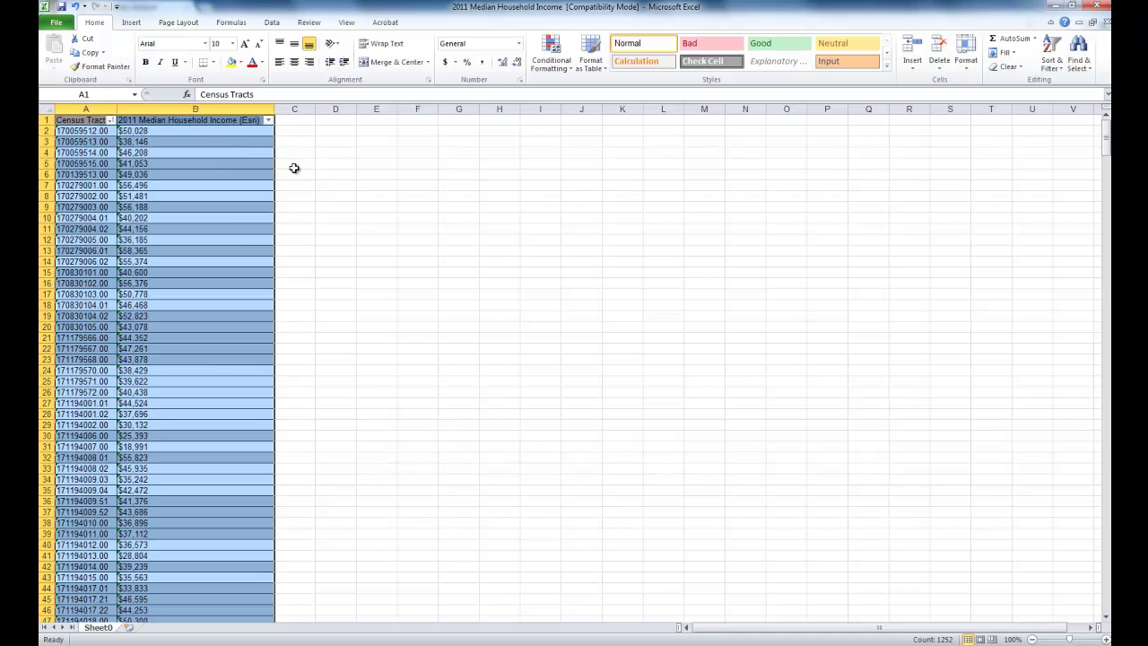
# Step: Copy the sorted median household income table and paste it at N1 of the 2011 Total Households workbook
pyautogui.hotkey('ctrl', 'c')
pyautogui.hotkey('ctrl', 'Tab')
pyautogui.hotkey('ctrl', 'Tab')
pyautogui.hotkey('ctrl', 'Tab')
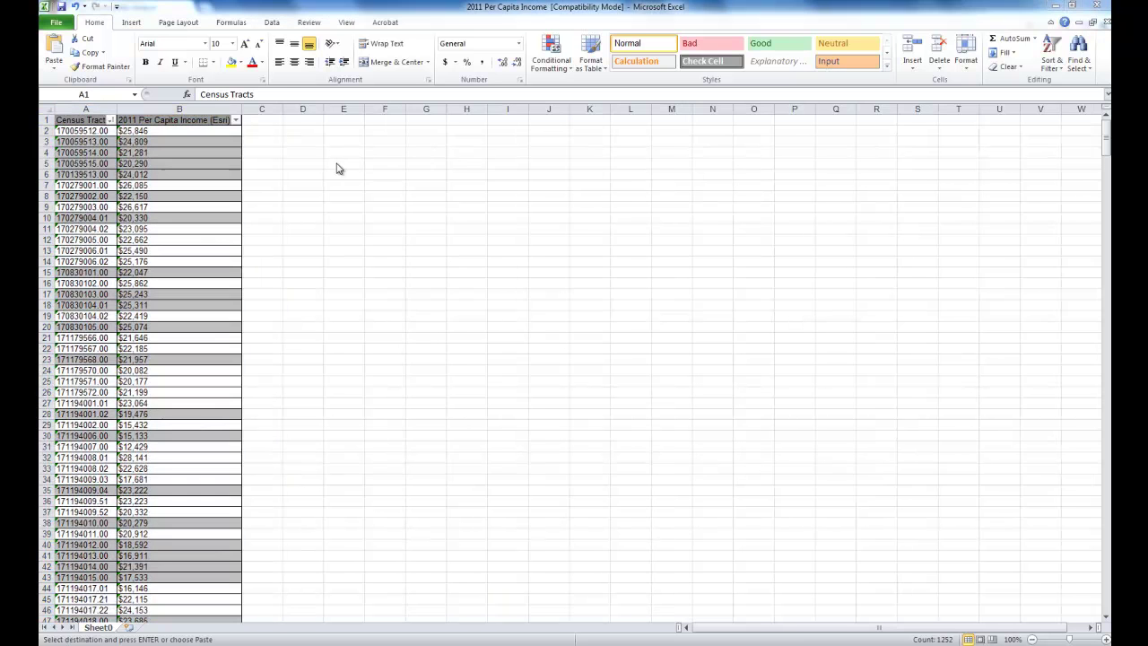
pyautogui.hotkey('ctrl', 'Tab')
pyautogui.hotkey('alt', 'Tab')
pyautogui.press('Tab')
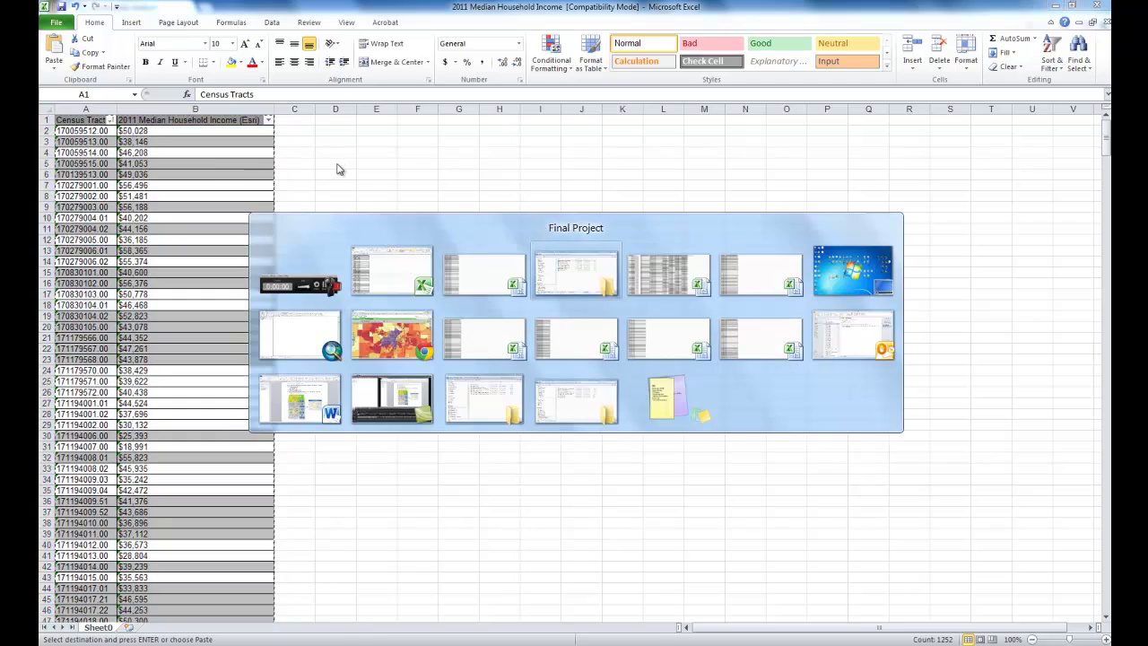
pyautogui.press('Escape')
pyautogui.hotkey('ctrl', 'Tab')
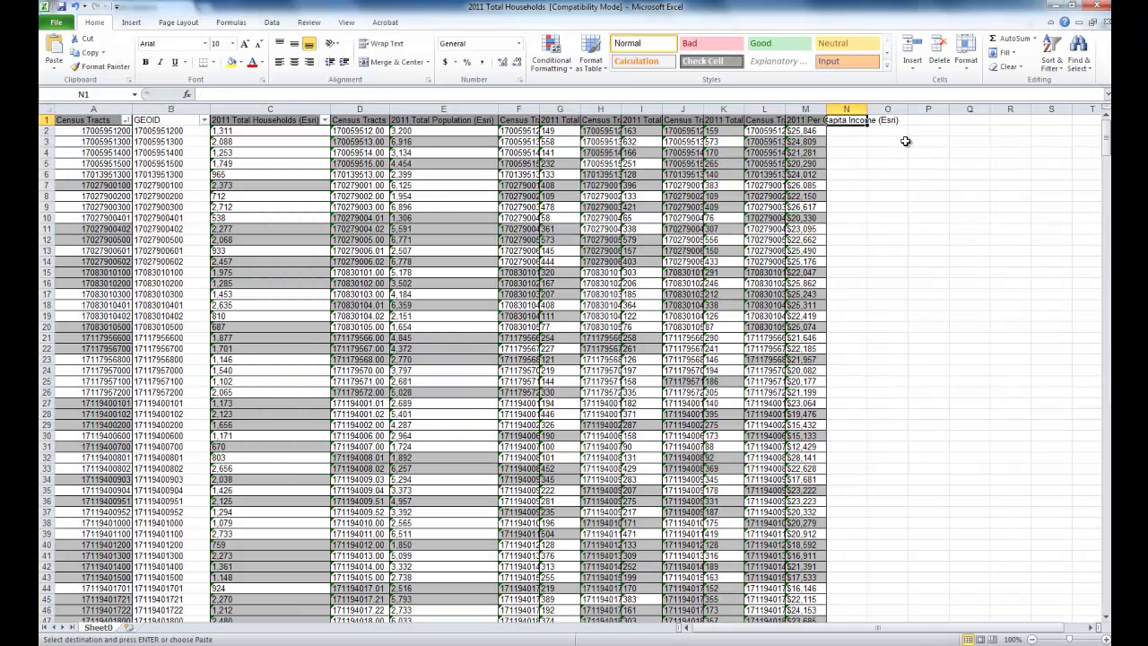
pyautogui.hotkey('ctrl', 'v')
# Step: Autofit the width of all columns in the combined sheet
pyautogui.moveTo(1106, 135); pyautogui.dragTo(1102, 616)
pyautogui.click(1010, 436)
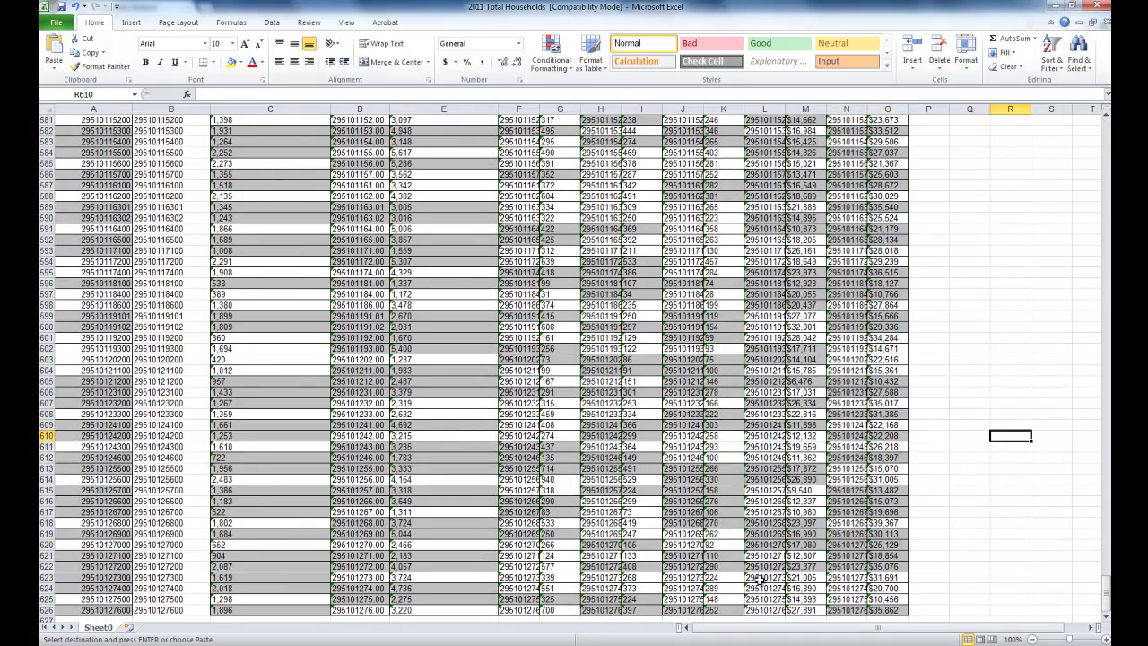
pyautogui.moveTo(883, 612); pyautogui.dragTo(50, 600)
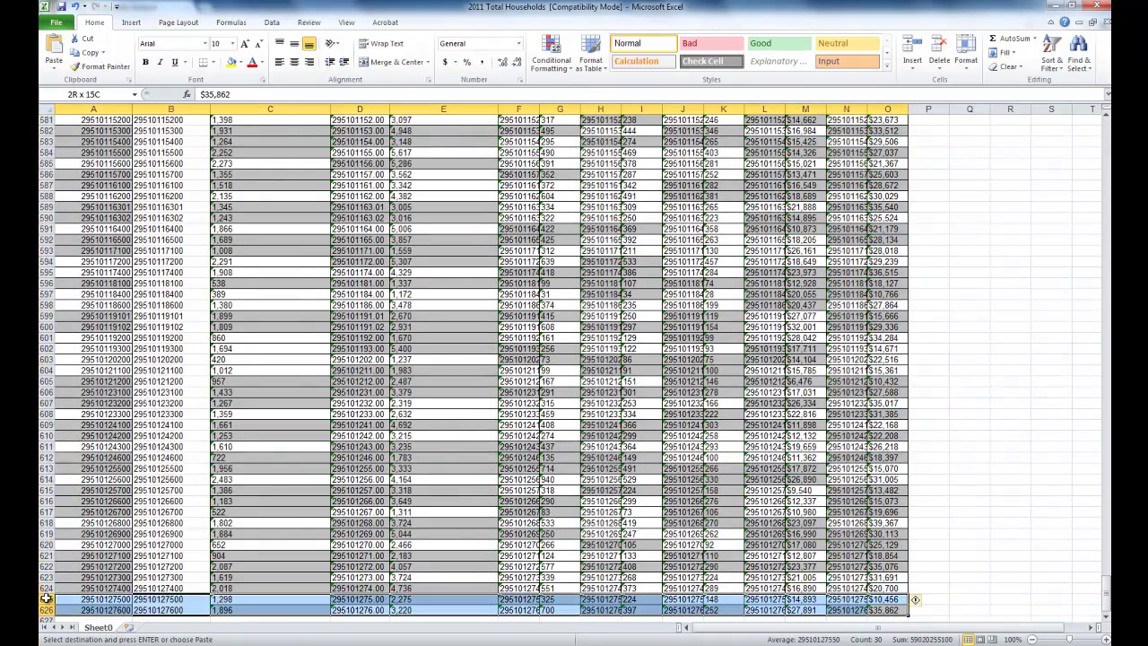
pyautogui.click(270, 526)
pyautogui.scroll(-5, 376, 462)
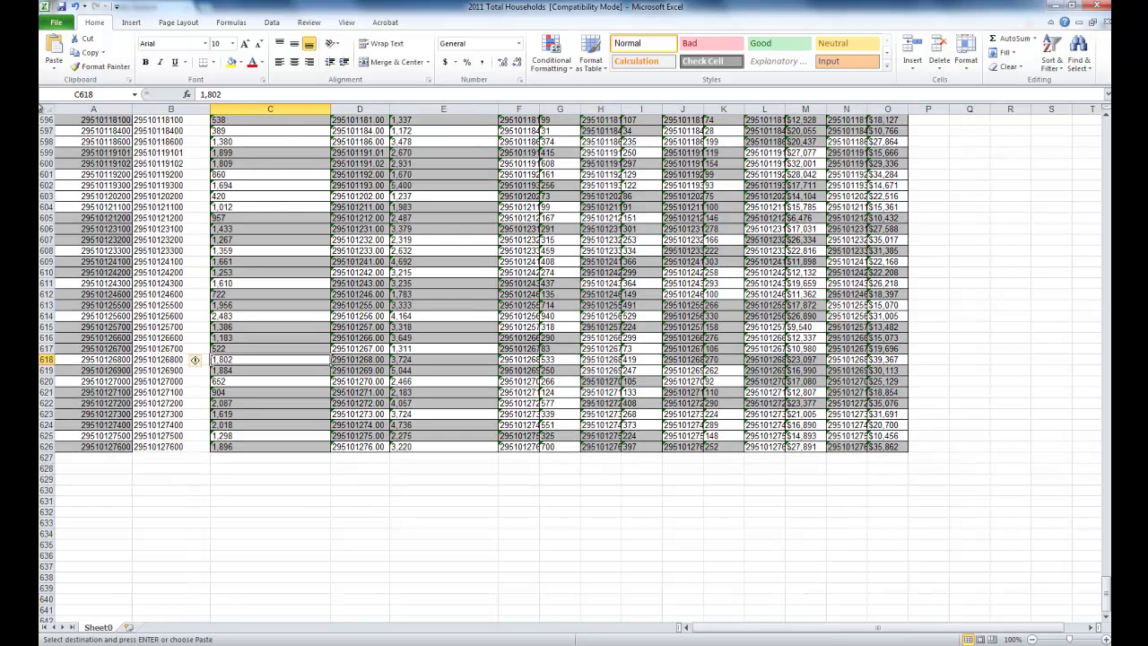
pyautogui.click(41, 109)
pyautogui.doubleClick(132, 109)
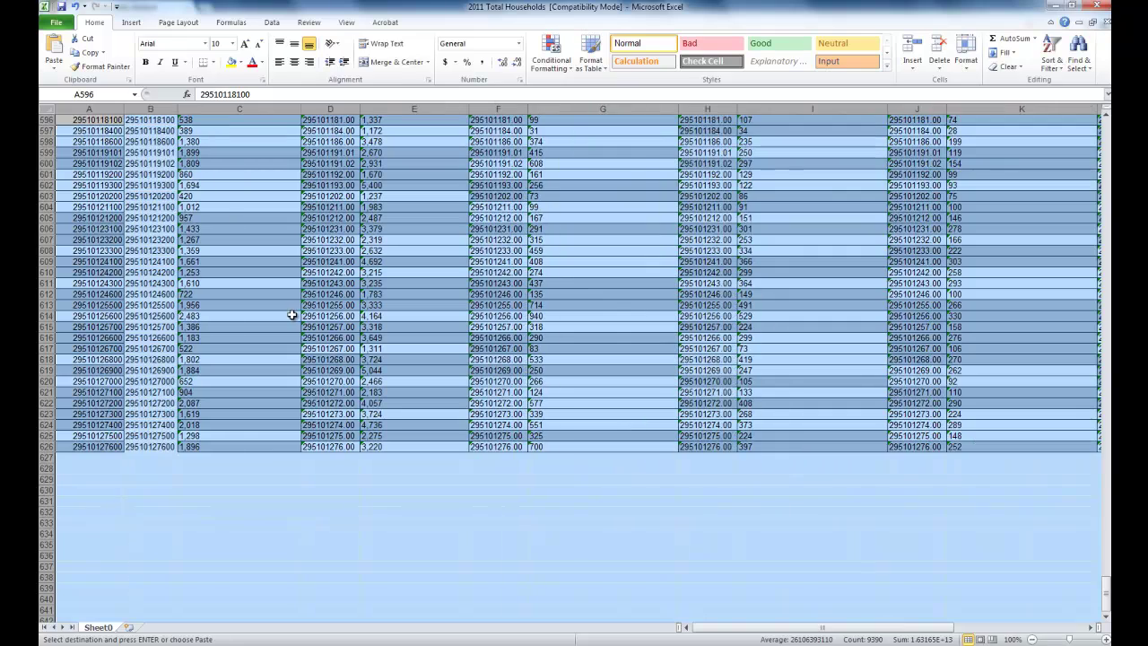
# Step: Compare the census tract IDs and values of all pasted tables across the last data row, row 626
pyautogui.click(457, 479)
pyautogui.press('Up')
pyautogui.press('Up')
pyautogui.press('Up')
pyautogui.press('Right')
pyautogui.press('Right')
pyautogui.press('Right')
pyautogui.press('Right')
pyautogui.press('Right')
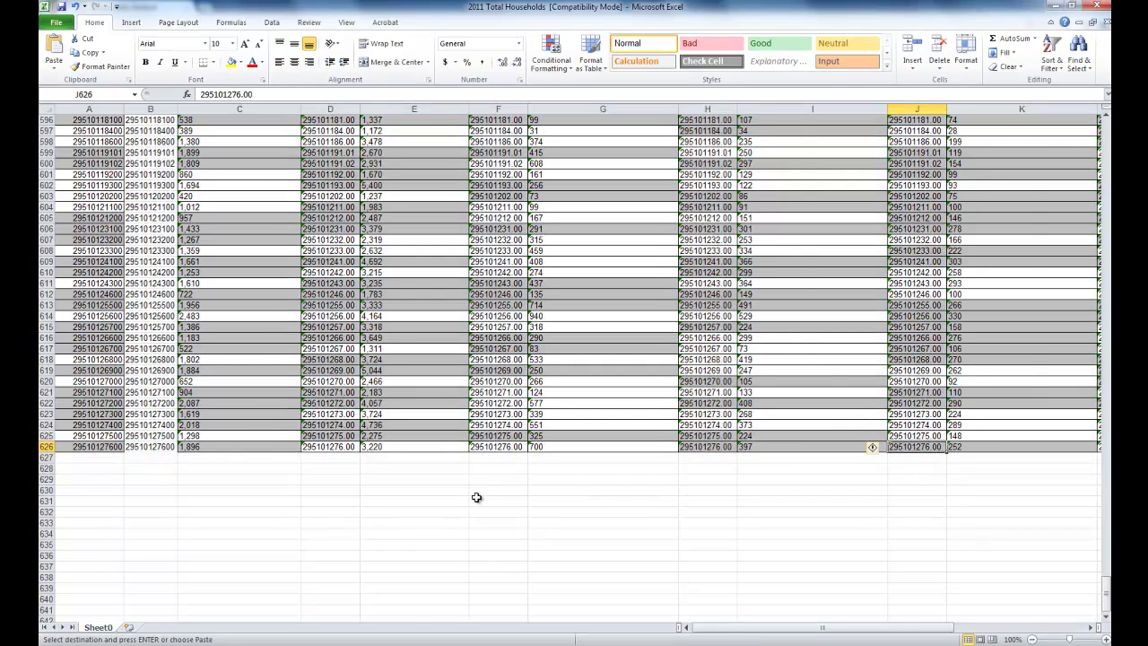
pyautogui.press('Right')
pyautogui.press('Right')
pyautogui.press('Right')
pyautogui.press('Right')
pyautogui.press('Right')
pyautogui.press('Right')
pyautogui.press('Right')
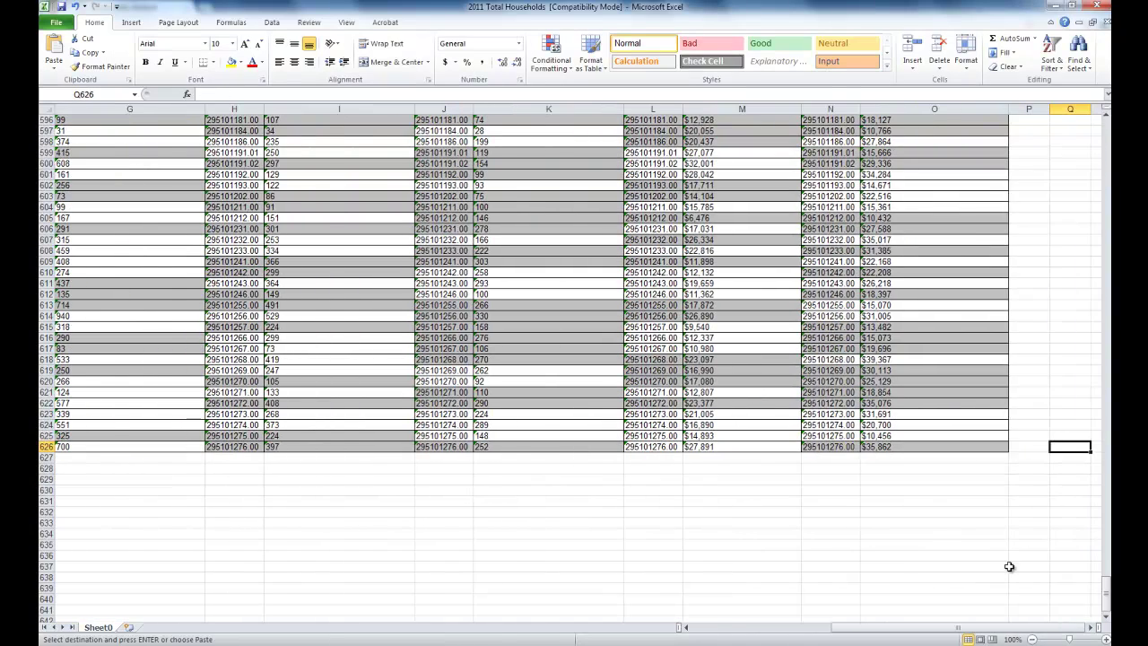
# Step: Enter =IF(N2=L2, 1, 0) in P2 to compare the last two Census Tracts columns, and fill it down to the last data row
pyautogui.moveTo(1106, 602); pyautogui.dragTo(1098, 122)
pyautogui.click(1022, 132)
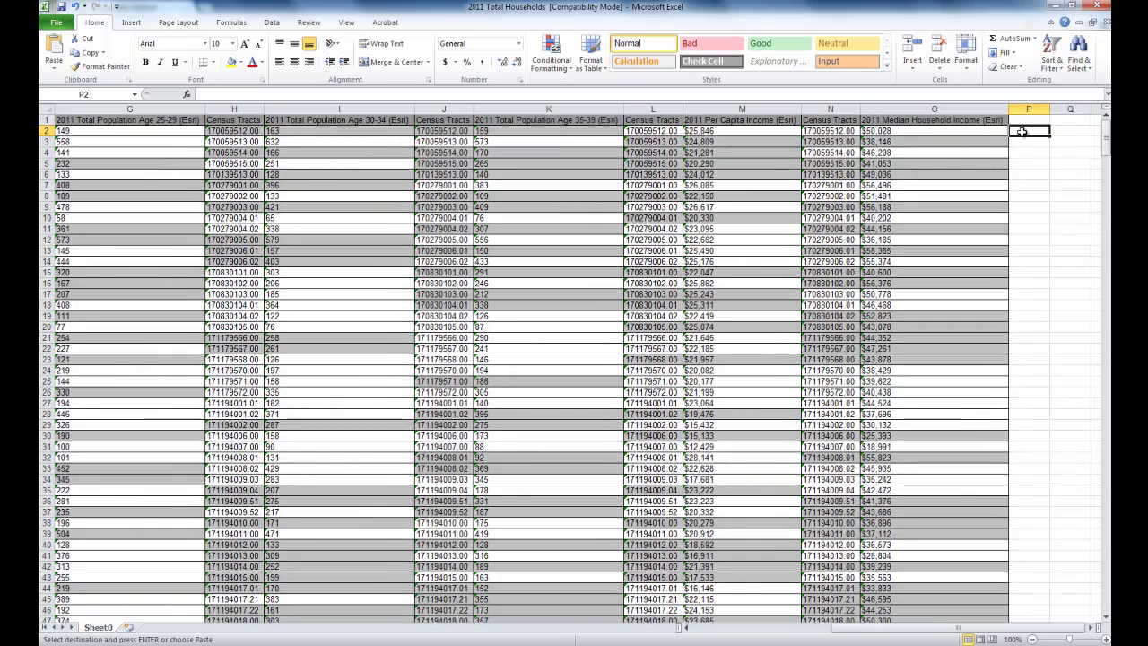
pyautogui.write('=if(')
pyautogui.click(852, 130)
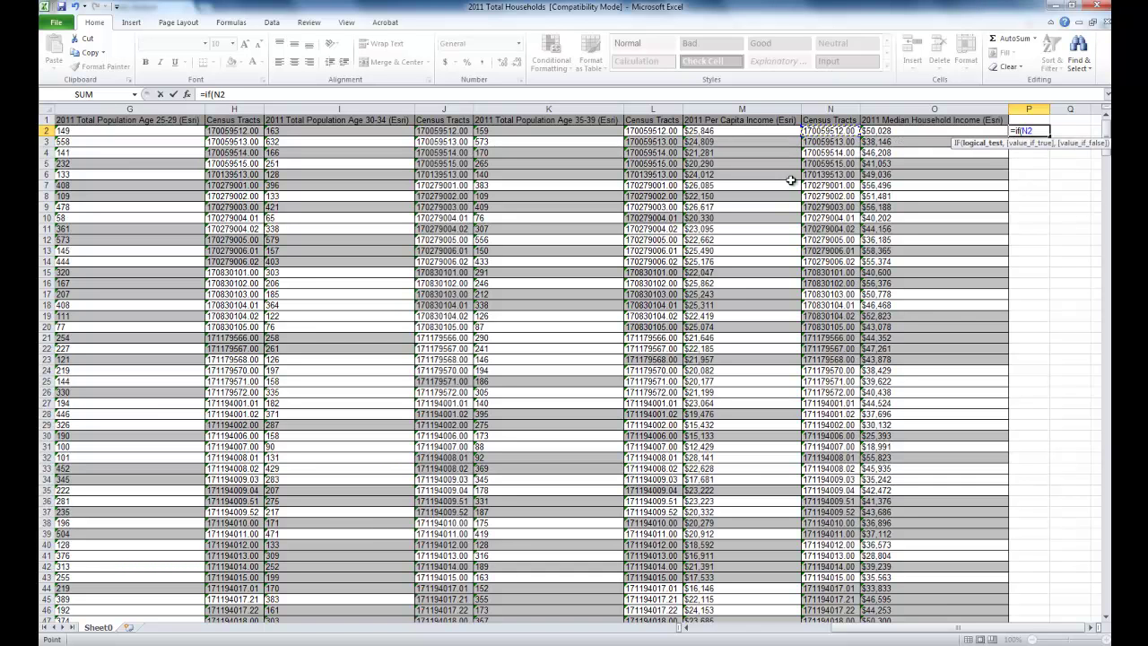
pyautogui.write('=')
pyautogui.click(639, 132)
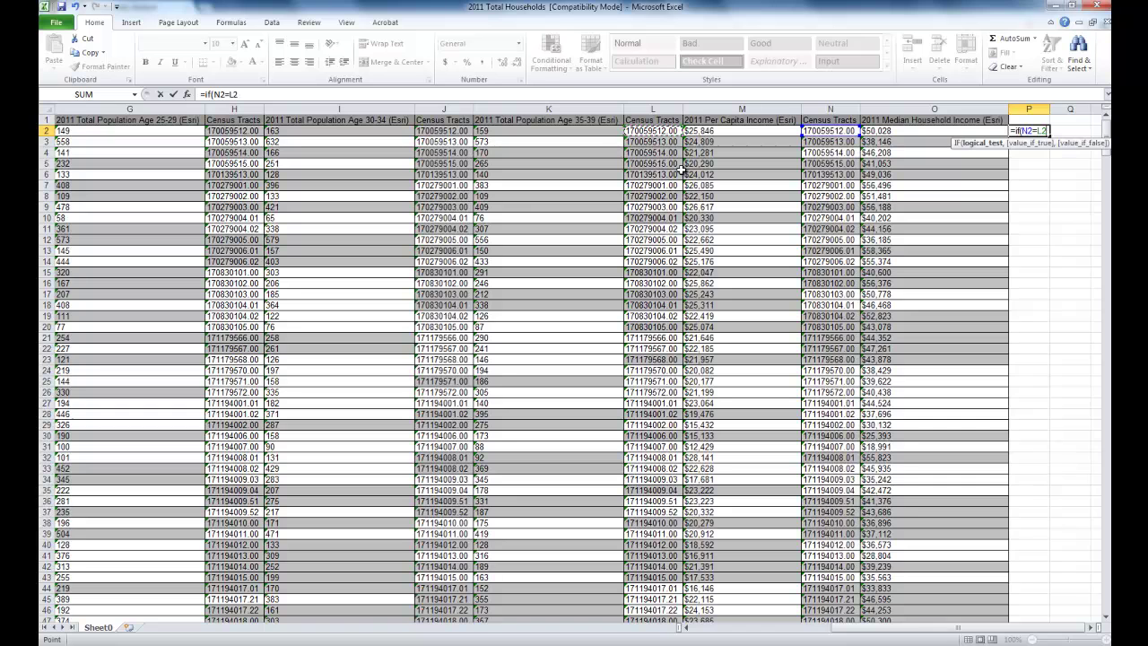
pyautogui.write(', 1, 0')
pyautogui.hotkey('ctrl', 'Return')
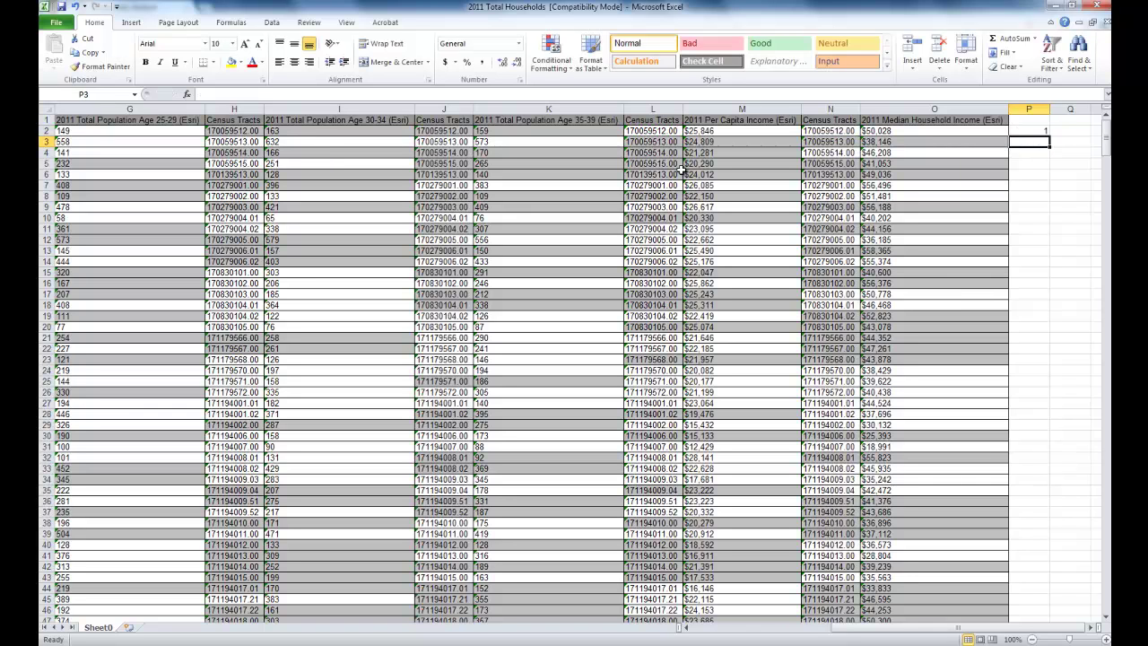
pyautogui.moveTo(1048, 135); pyautogui.dragTo(1106, 135)
pyautogui.click(1070, 534)
pyautogui.click(1036, 131)
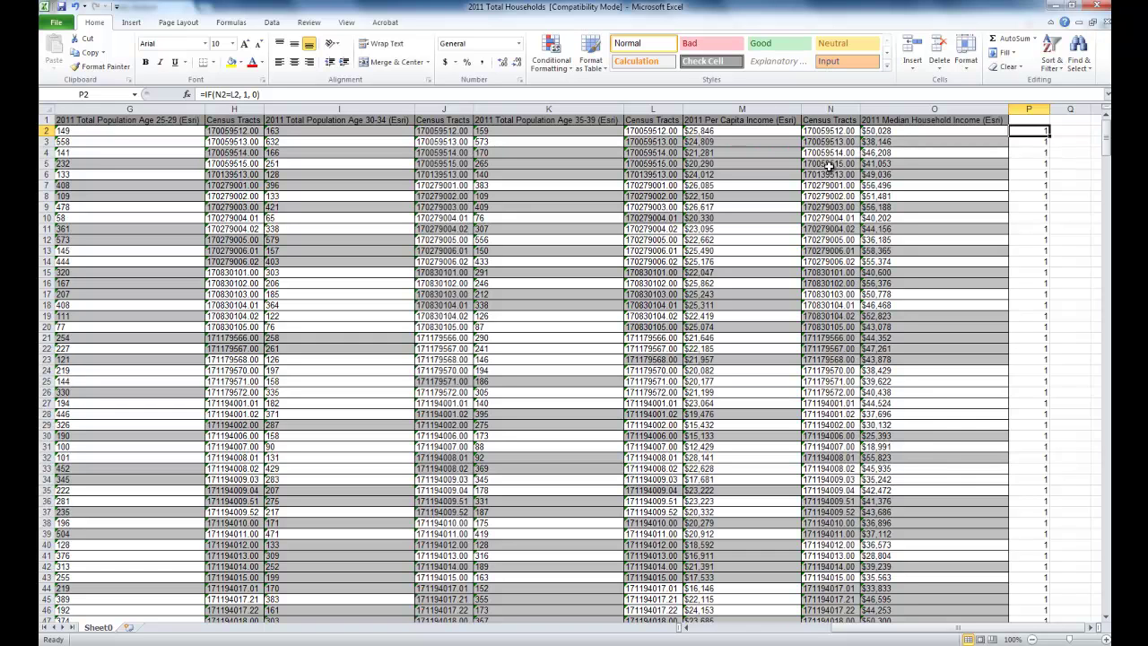
# Step: Change the check formula in P2 to =IF(J2=L2, 1, 0) and fill it down column P
pyautogui.doubleClick(1046, 131)
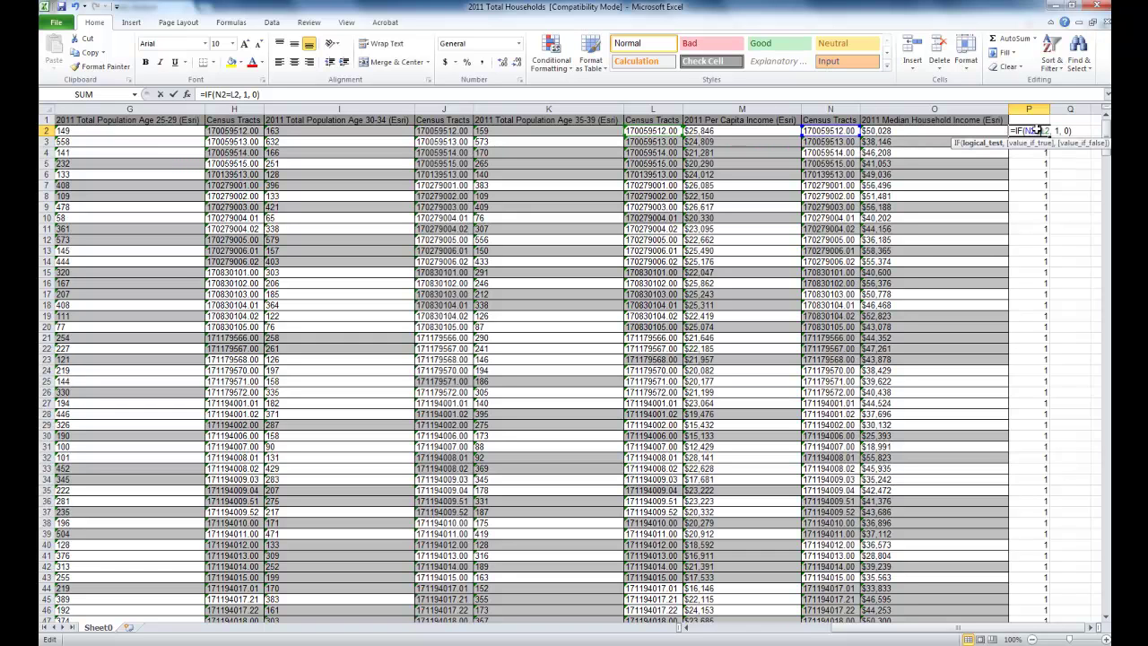
pyautogui.click(225, 95)
pyautogui.write('L2')
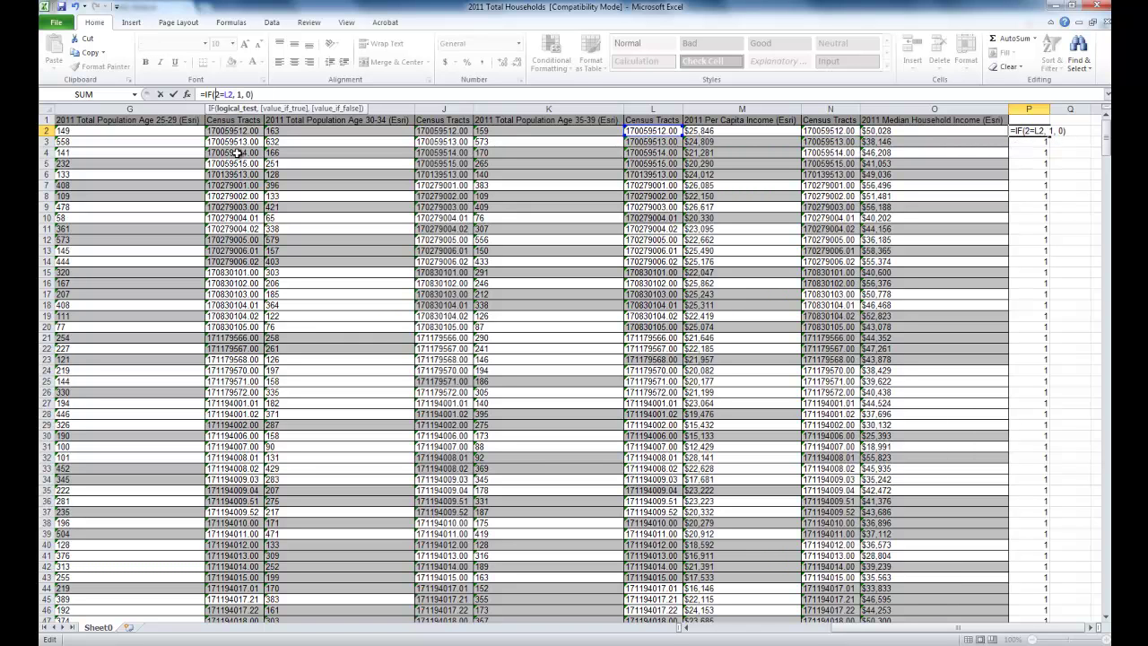
pyautogui.press('Return')
pyautogui.click(1043, 131)
pyautogui.hotkey('ctrl', 'shift', 'Down')
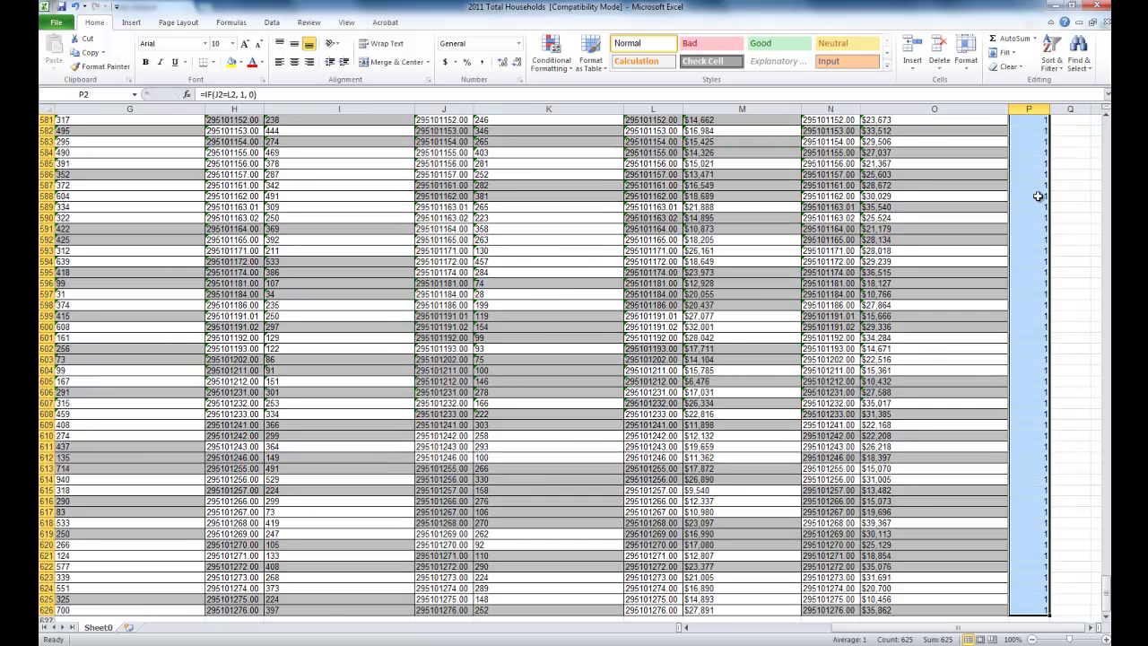
pyautogui.click(1090, 425)
pyautogui.moveTo(1106, 599); pyautogui.dragTo(1107, 121)
# Step: Change the check formula in P2 to =IF(H2=L2, 1, 0) and fill it down column P
pyautogui.click(1041, 130)
pyautogui.click(213, 94)
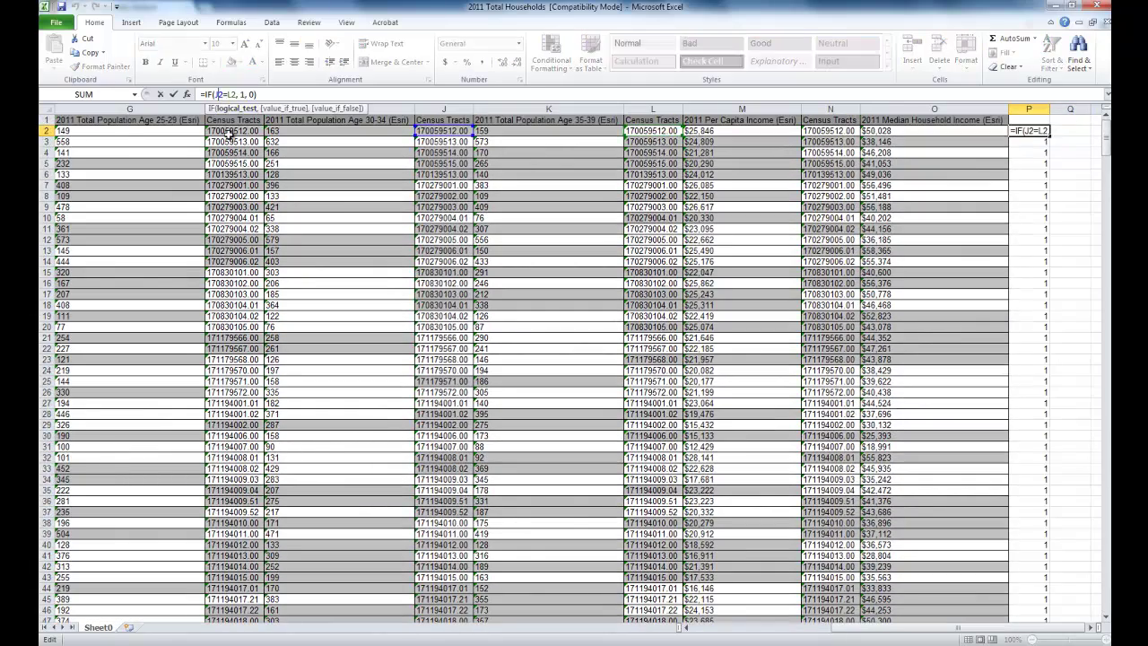
pyautogui.press('Delete')
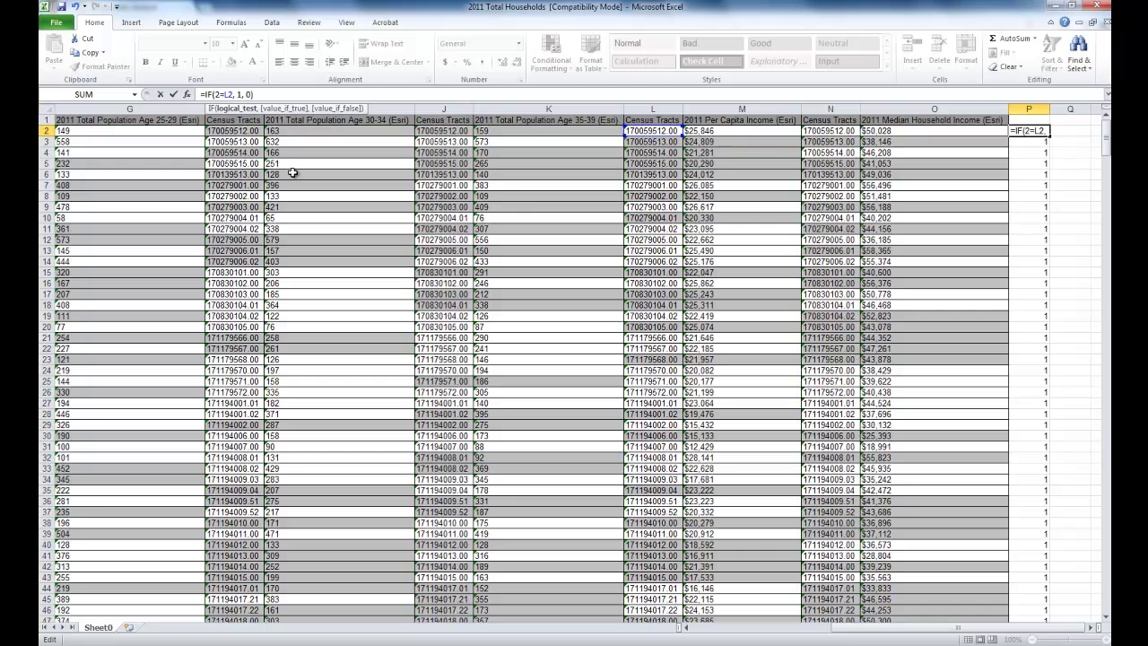
pyautogui.write('J')
pyautogui.press('Return')
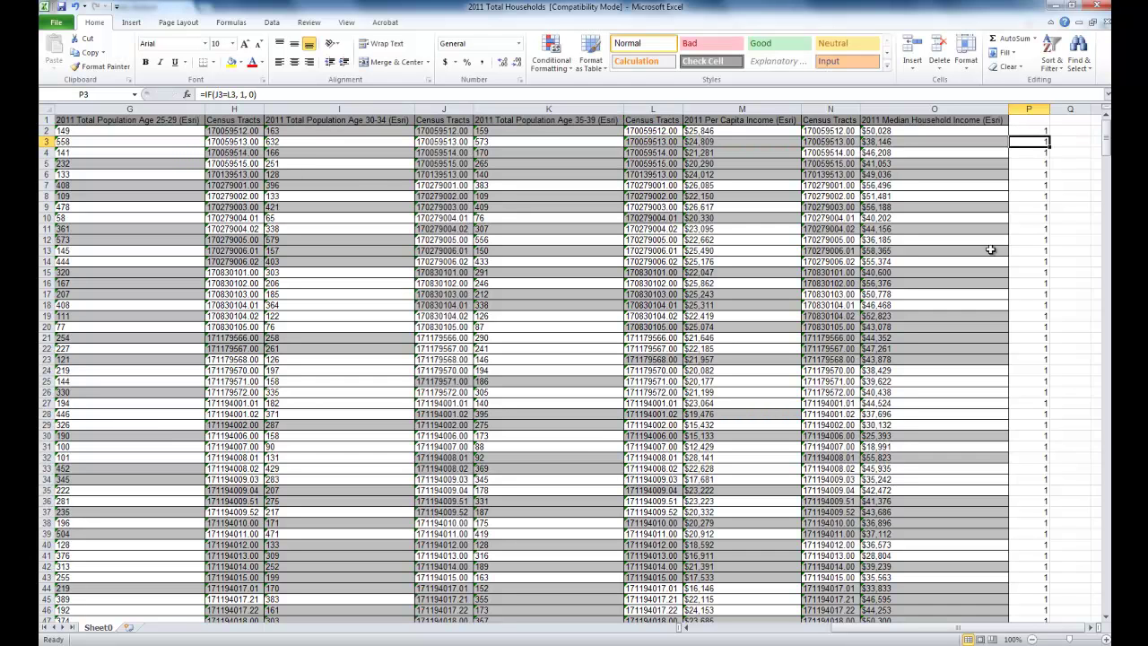
pyautogui.click(1041, 132)
pyautogui.hotkey('ctrl', 'shift', 'Down')
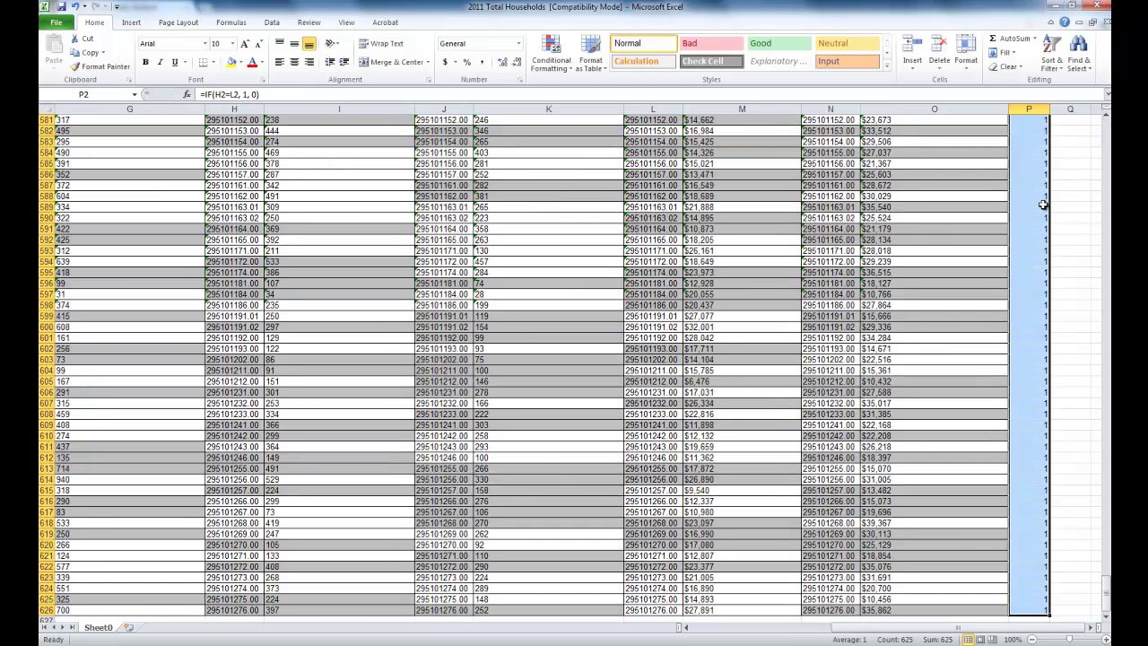
pyautogui.click(1023, 544)
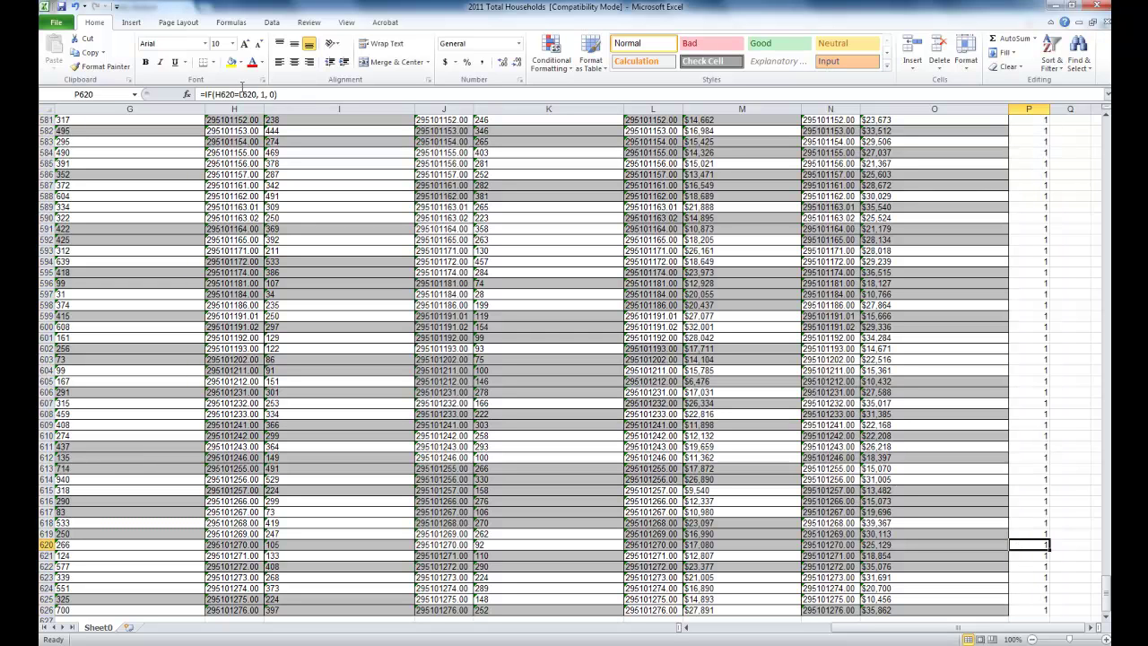
# Step: Delete the check formula column P from the sheet
pyautogui.moveTo(1107, 581); pyautogui.dragTo(1107, 126)
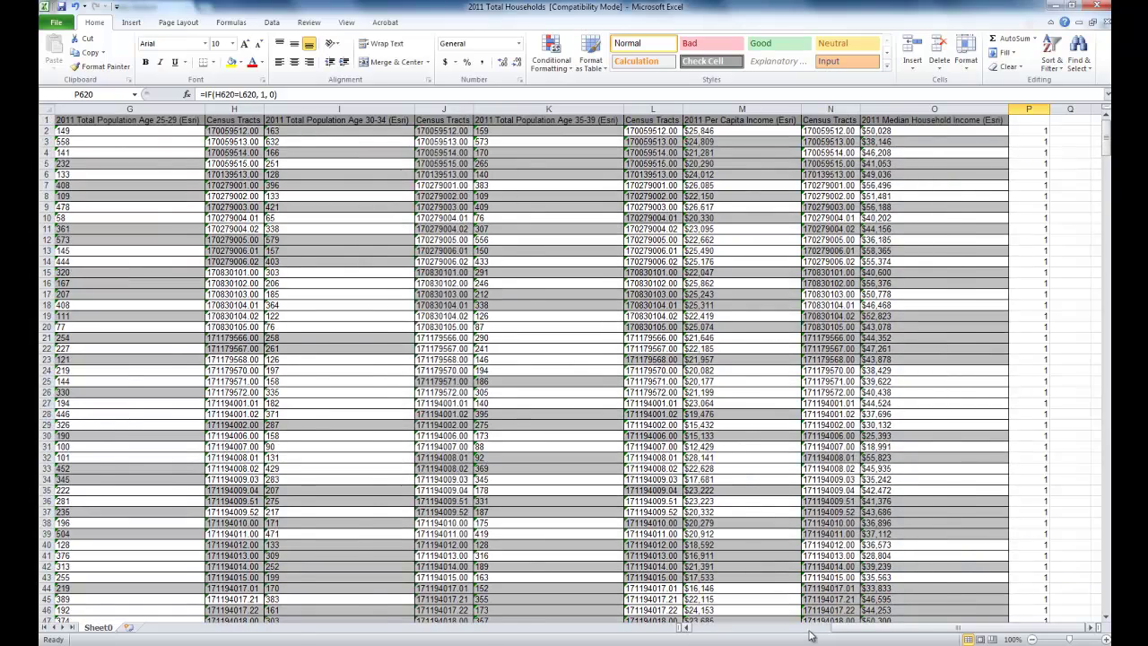
pyautogui.click(798, 633)
pyautogui.moveTo(799, 631); pyautogui.dragTo(877, 629)
pyautogui.rightClick(1029, 108)
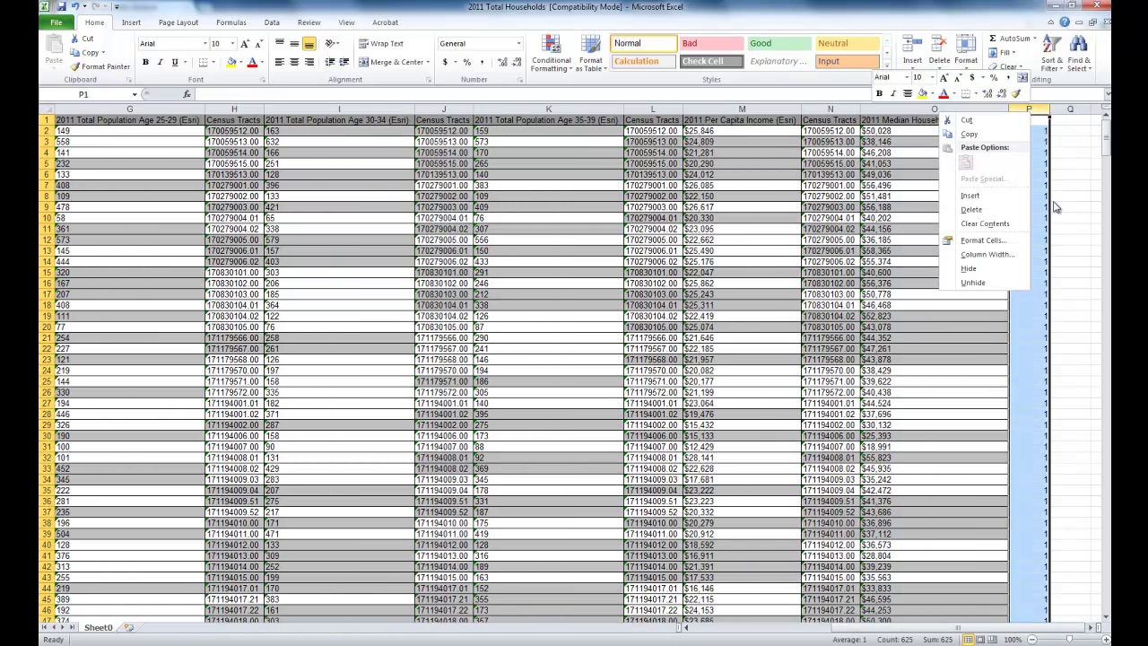
pyautogui.click(967, 205)
pyautogui.click(1029, 251)
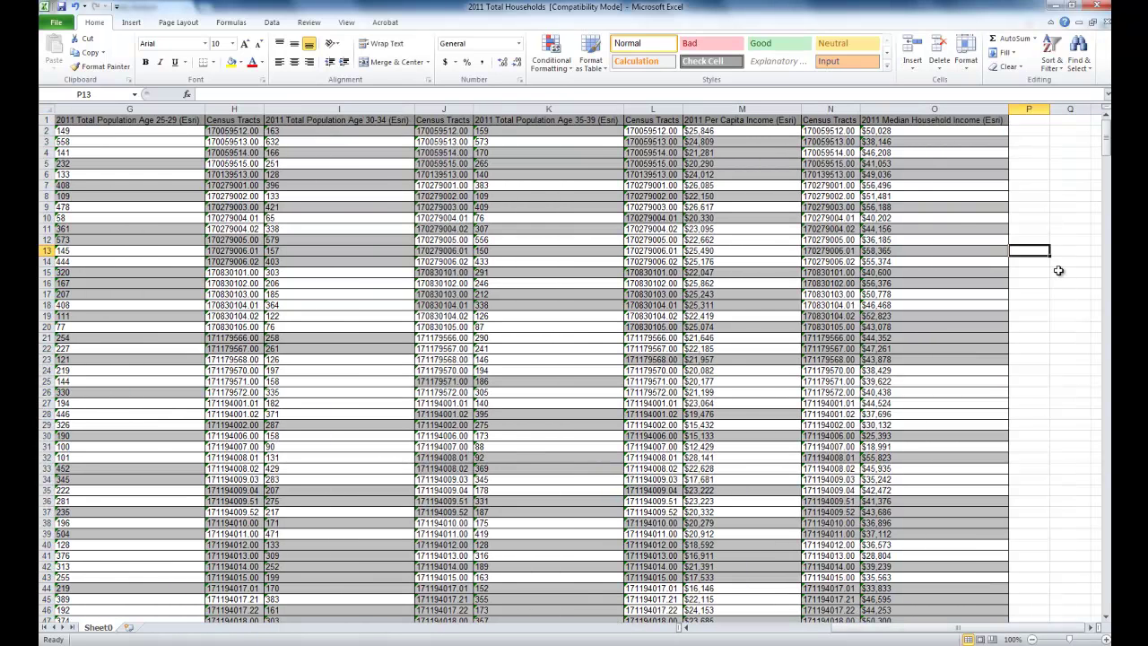
# Step: Delete the duplicate Census Tracts columns D, F, H, J, L and N together
pyautogui.click(831, 109)
pyautogui.keyDown('ctrl'); pyautogui.click(653, 109); pyautogui.keyUp('ctrl')
pyautogui.keyDown('ctrl'); pyautogui.click(448, 109); pyautogui.keyUp('ctrl')
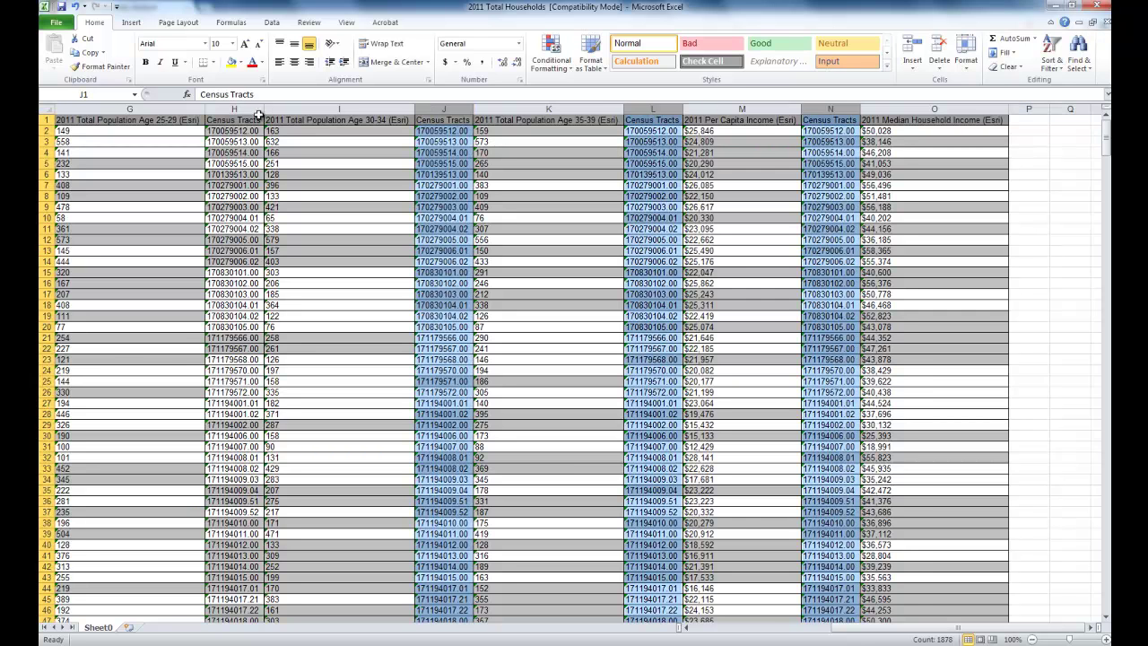
pyautogui.keyDown('ctrl'); pyautogui.click(255, 109); pyautogui.keyUp('ctrl')
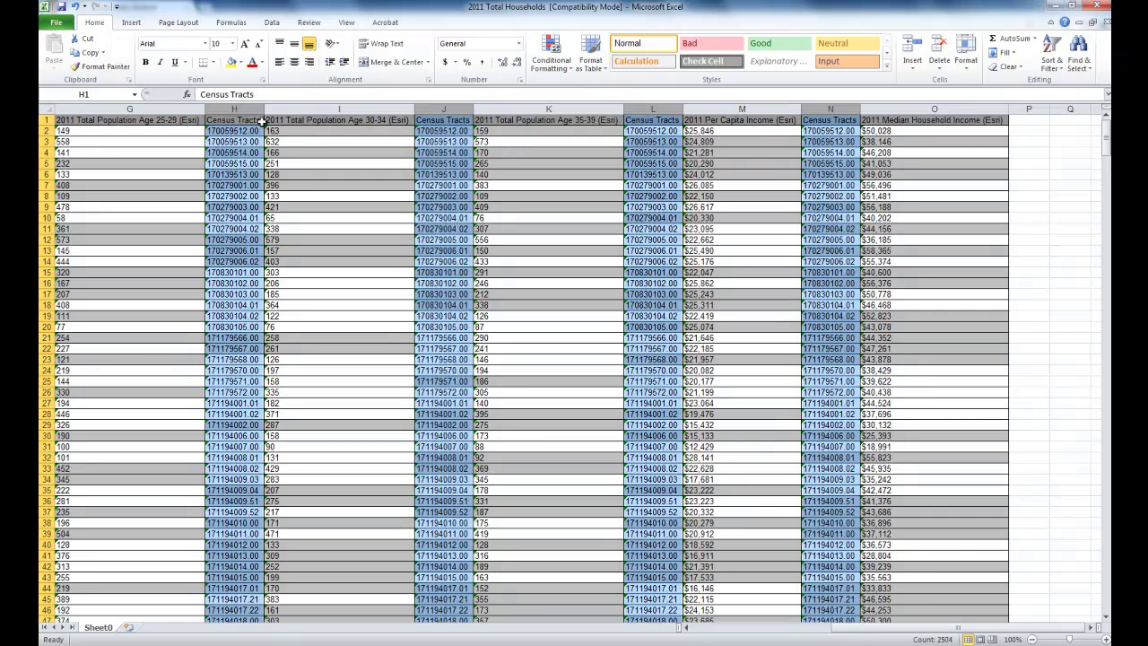
pyautogui.click(687, 628)
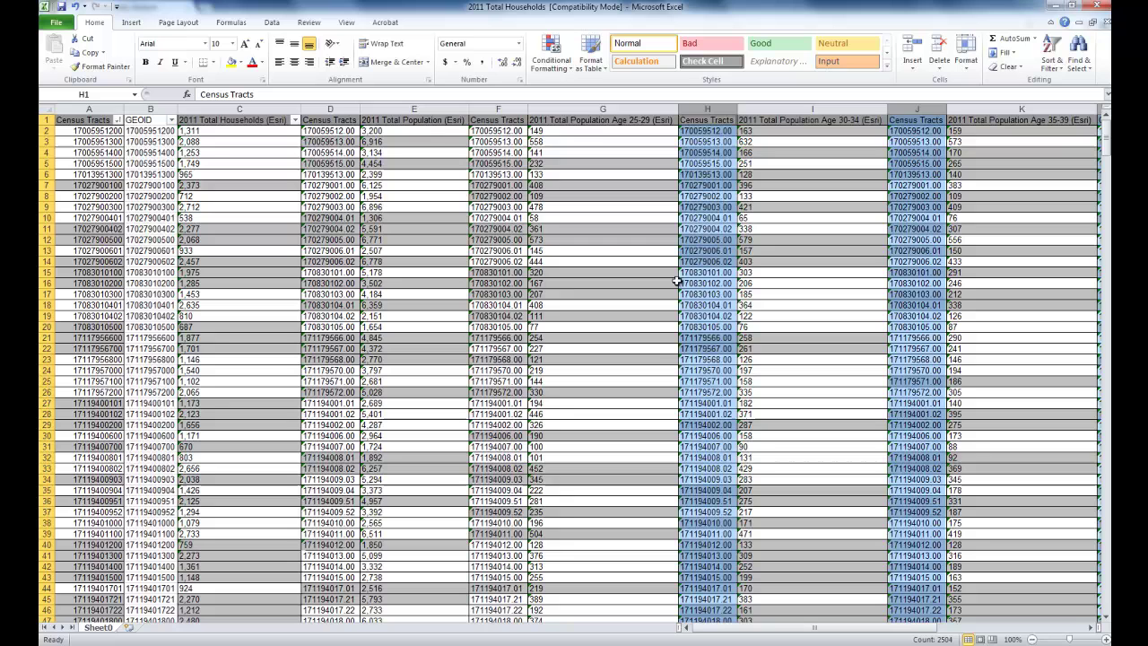
pyautogui.keyDown('ctrl'); pyautogui.click(500, 111); pyautogui.keyUp('ctrl')
pyautogui.keyDown('ctrl'); pyautogui.click(322, 111); pyautogui.keyUp('ctrl')
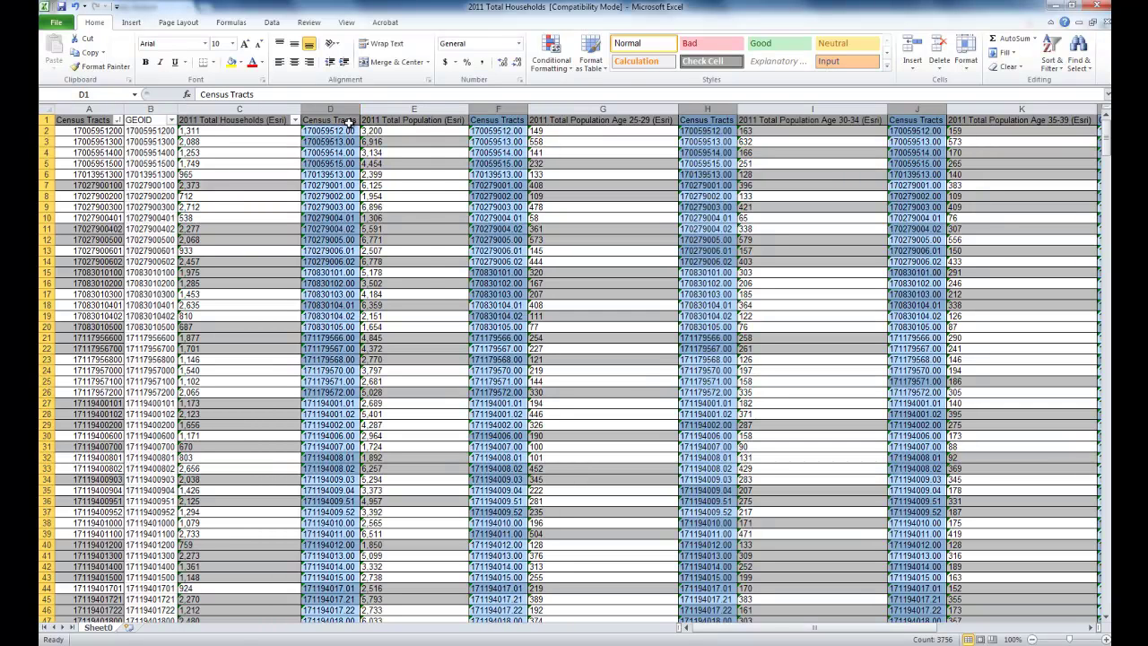
pyautogui.rightClick(342, 113)
pyautogui.click(372, 207)
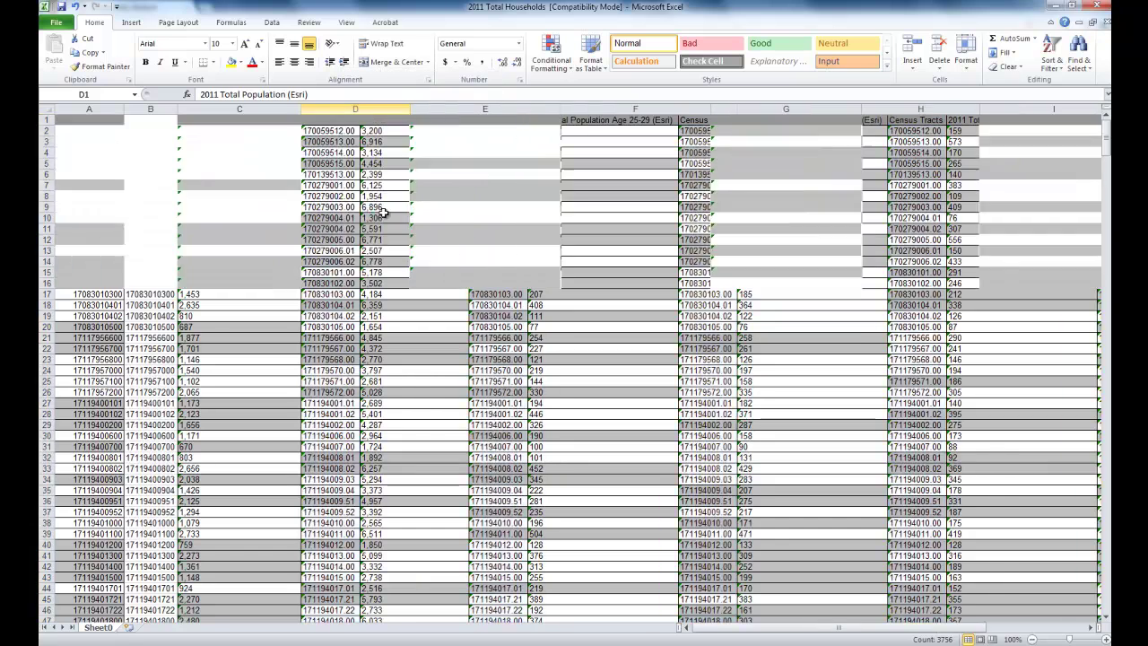
pyautogui.click(454, 258)
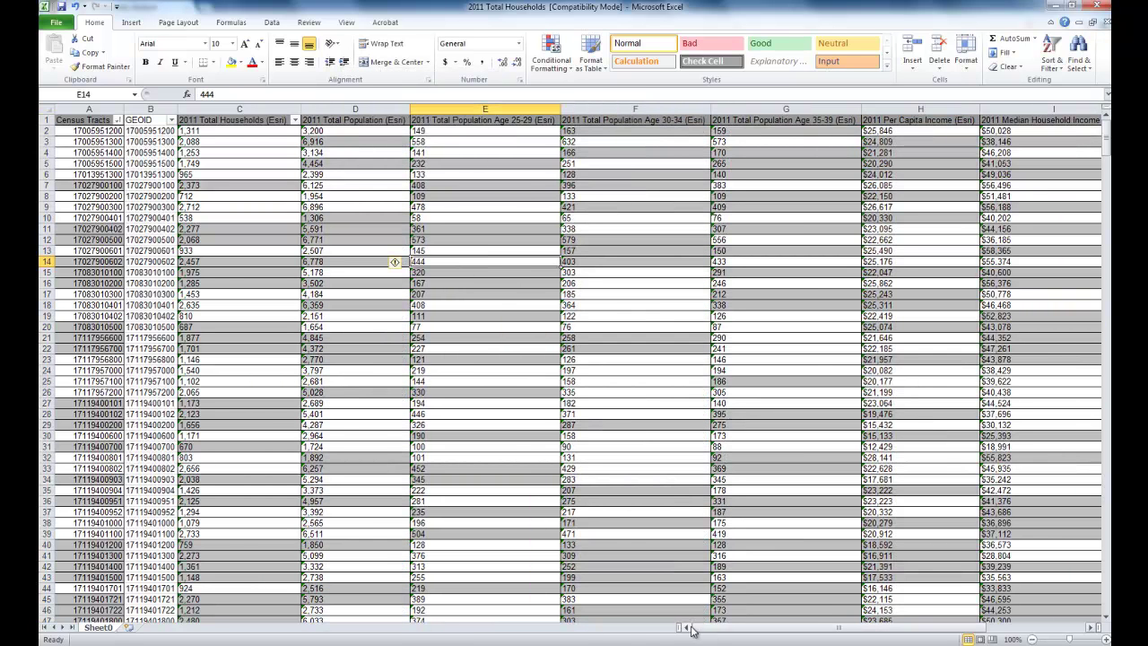
# Step: Rename the 2011 Total Households header to TotHHDs and the 2011 Total Population header to TotPOP
pyautogui.click(231, 125)
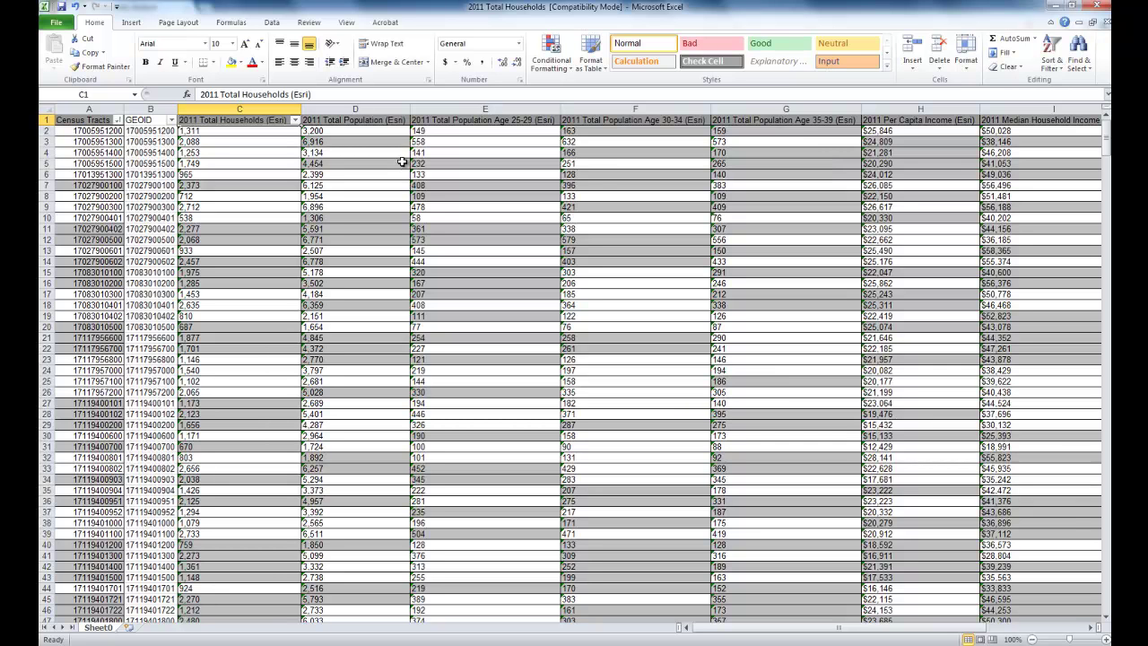
pyautogui.write('TotHHDs')
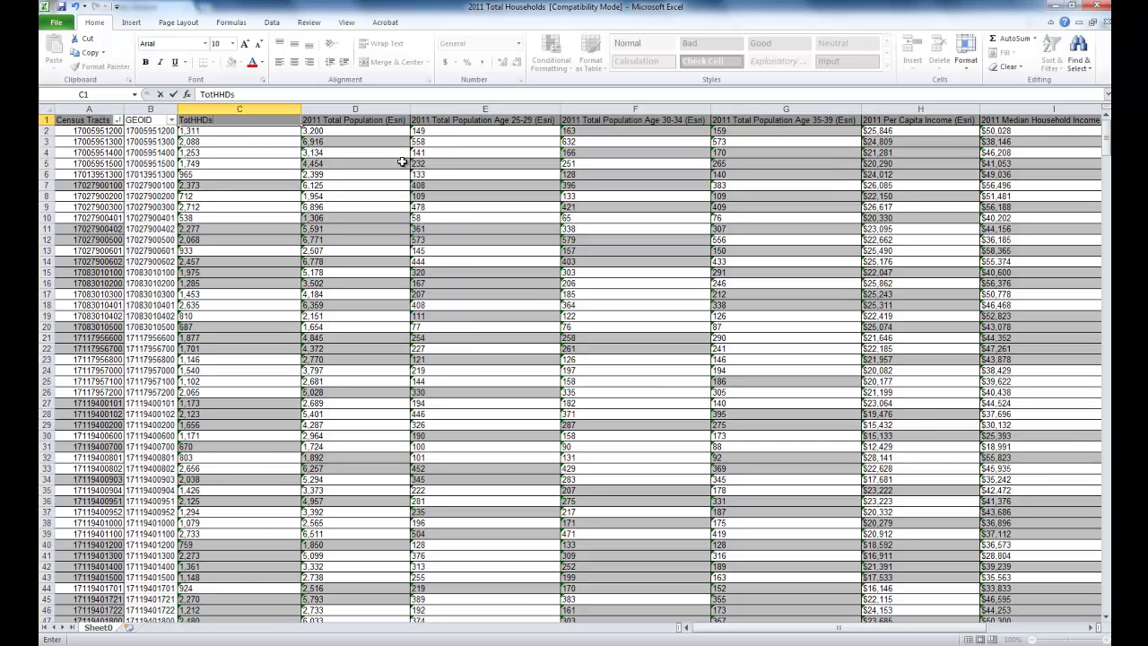
pyautogui.press('Tab')
pyautogui.write('Tot')
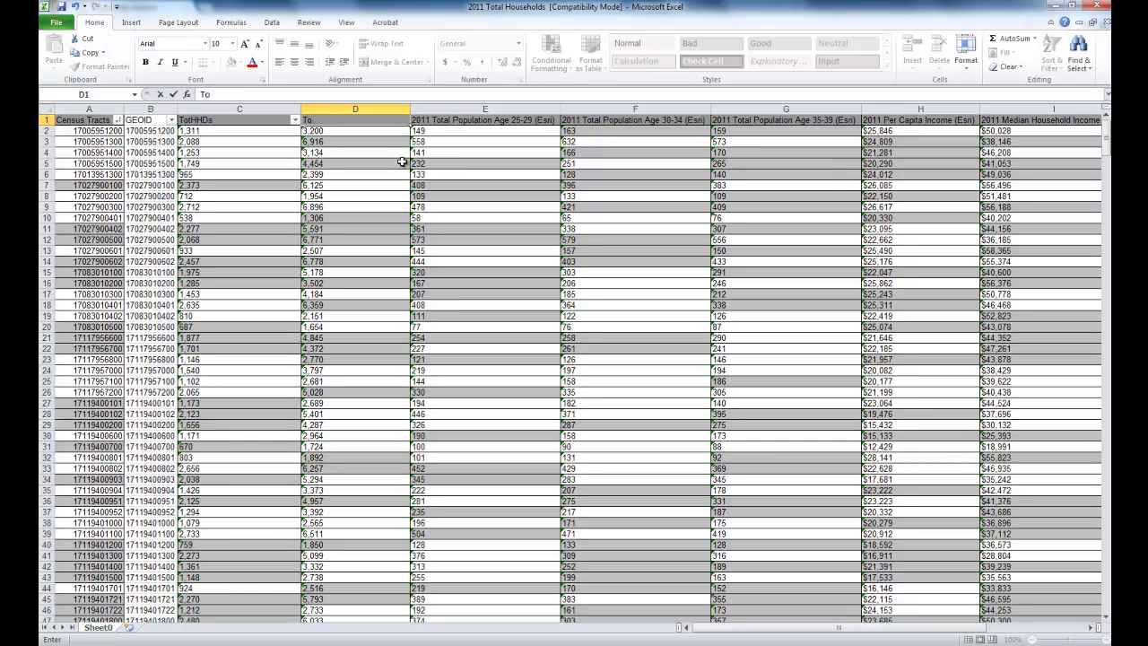
pyautogui.press('Tab')
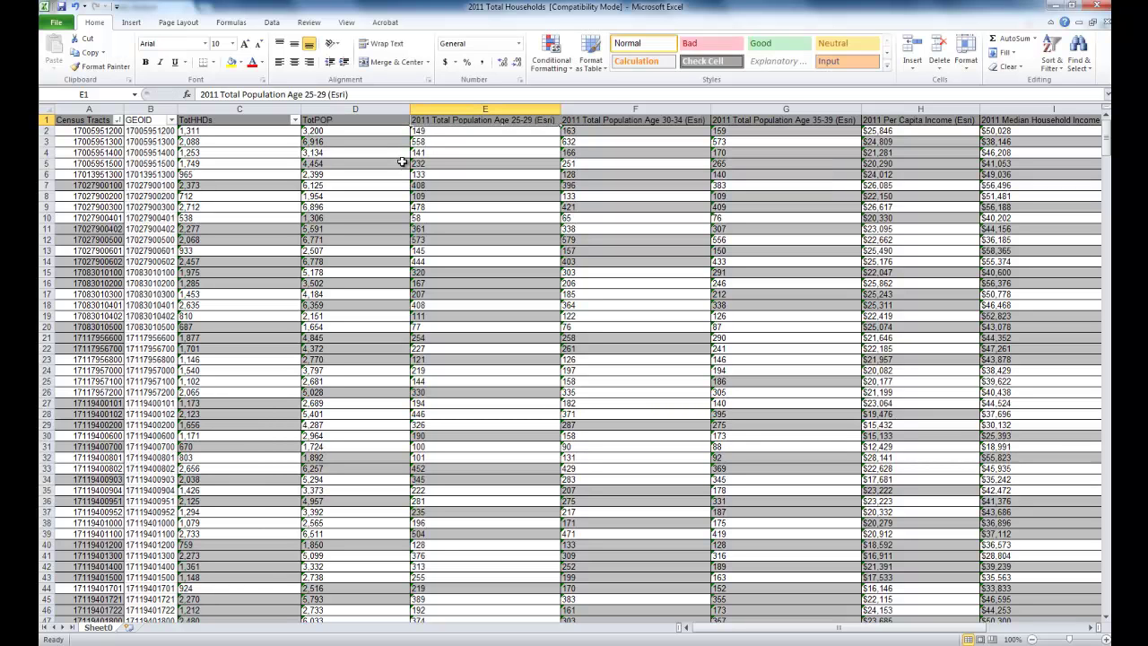
pyautogui.press('F2')
pyautogui.hotkey('ctrl', 'shift', 'Left')
pyautogui.hotkey('ctrl', 'shift', 'Left')
pyautogui.hotkey('ctrl', 'shift', 'Left')
pyautogui.hotkey('ctrl', 'shift', 'Left')
pyautogui.hotkey('ctrl', 'shift', 'Left')
pyautogui.hotkey('ctrl', 'shift', 'Left')
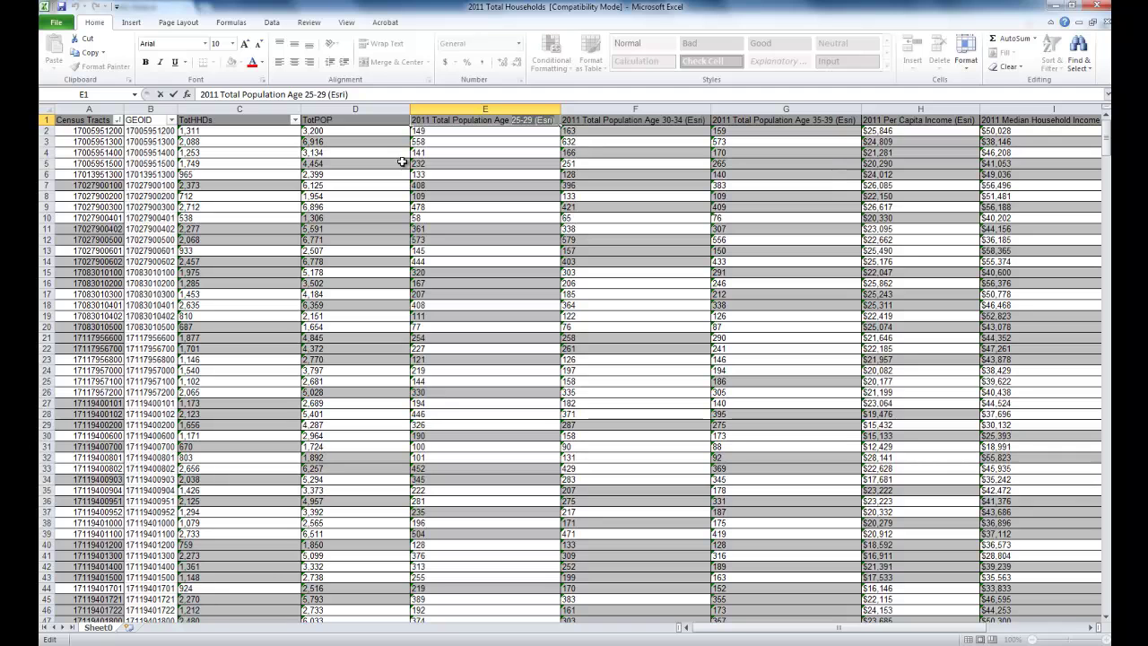
pyautogui.hotkey('ctrl', 'shift', 'Left')
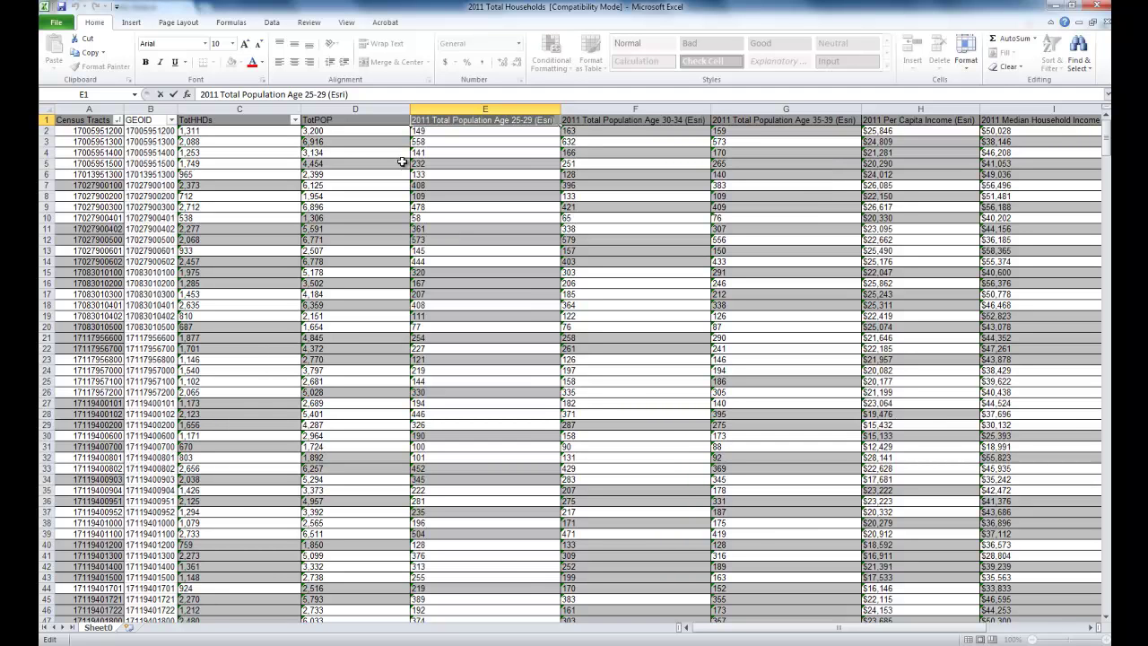
pyautogui.write('AG')
pyautogui.press('BackSpace')
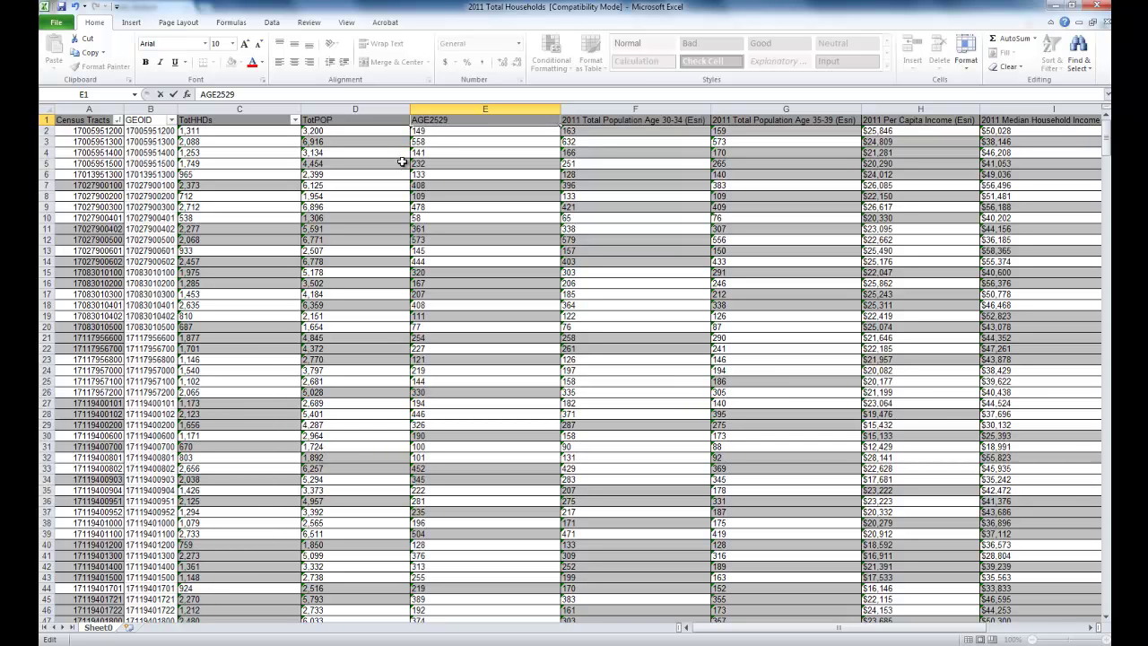
pyautogui.write('AGE3034')
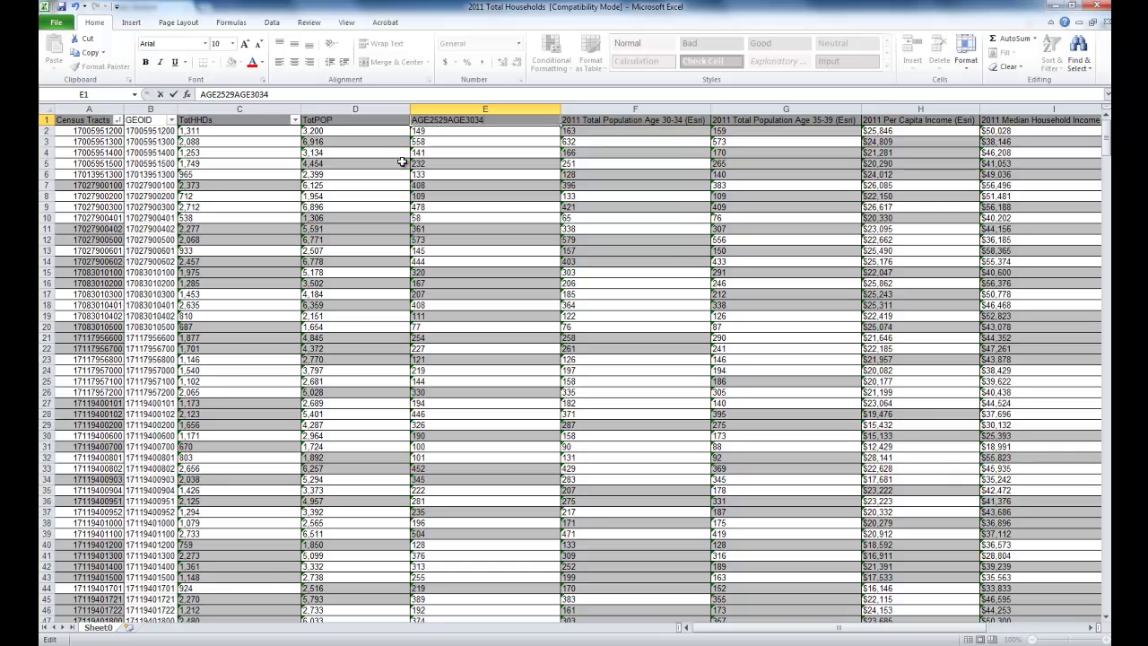
pyautogui.press('Escape')
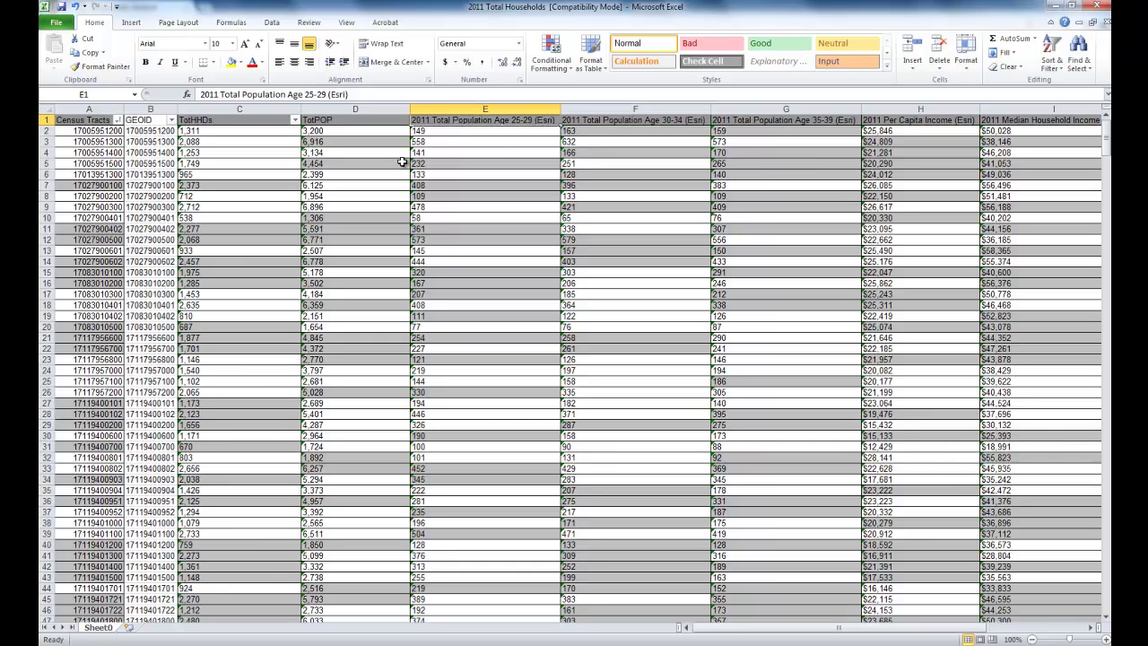
# Step: Rename the three age-group population headers in E1, F1 and G1 to AGE2529, AGE3034 and AGE3539
pyautogui.write('AGE')
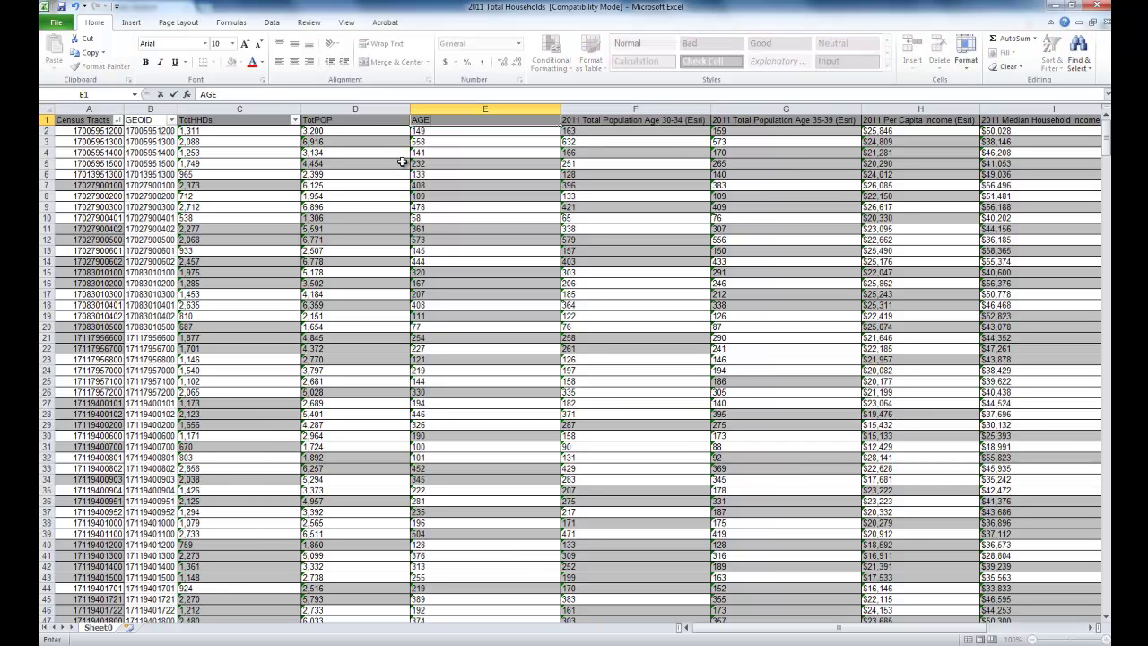
pyautogui.write('2529')
pyautogui.press('Tab')
pyautogui.write('AG')
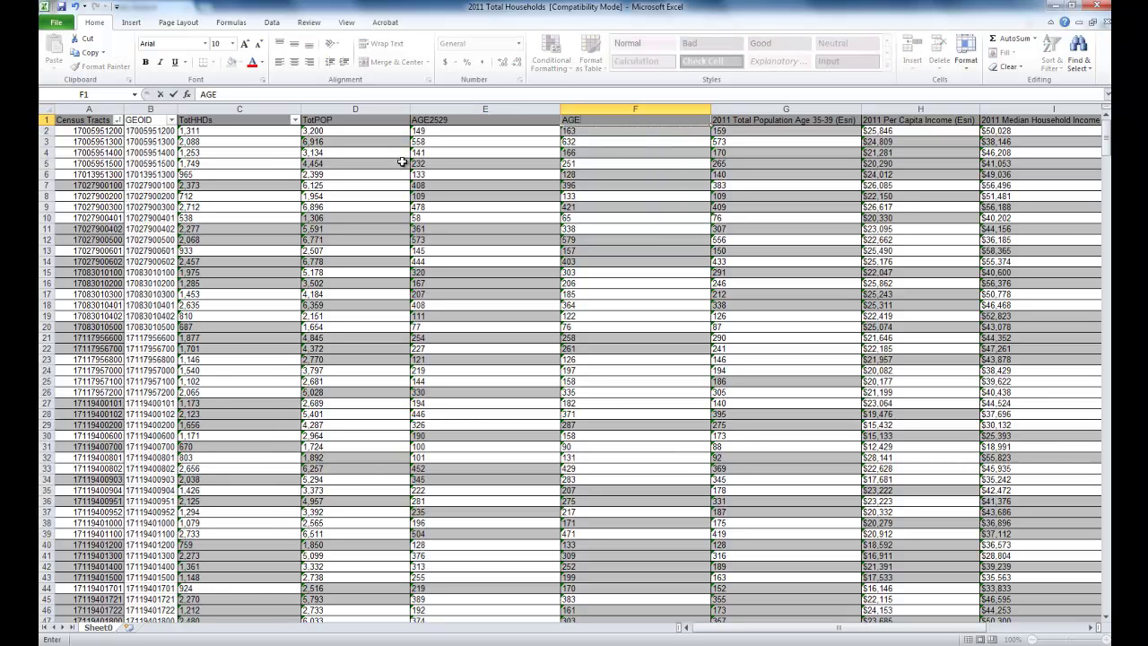
pyautogui.write('E3034')
pyautogui.press('Tab')
pyautogui.write('A')
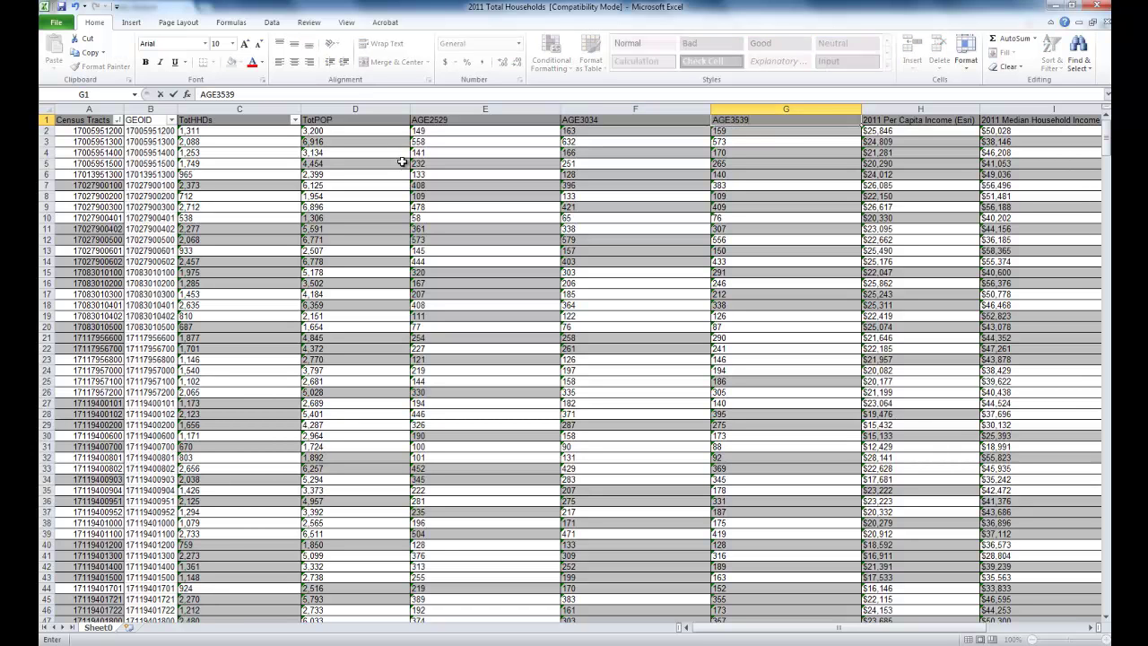
pyautogui.write('GE3539')
pyautogui.press('Tab')
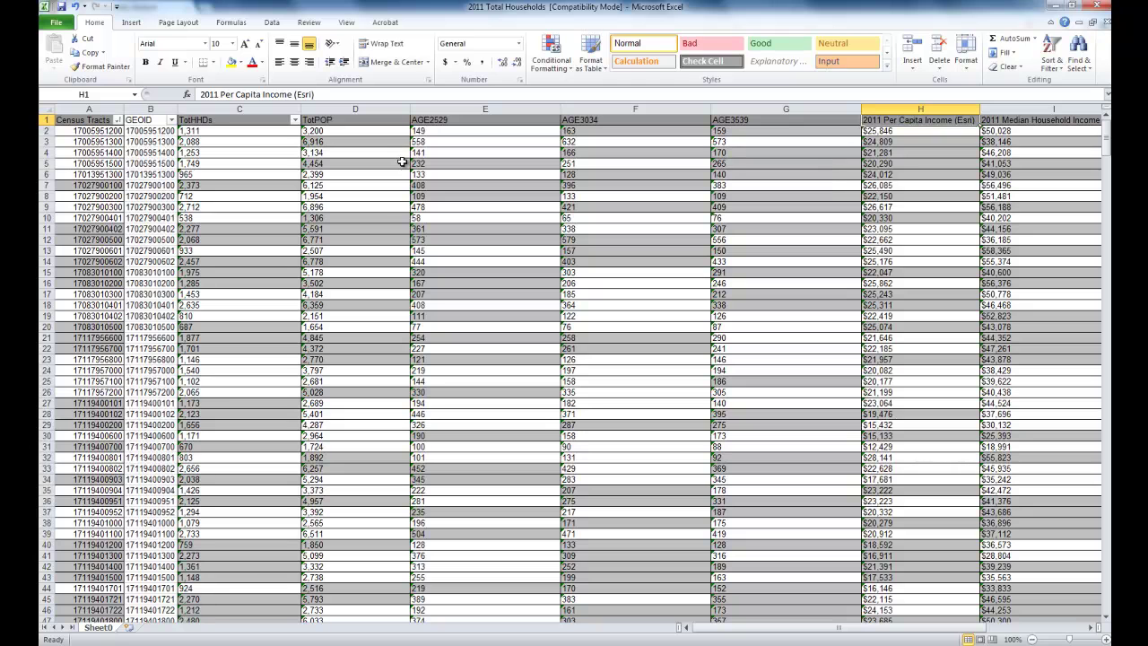
# Step: Rename the 2011 Per Capita Income header to PCI and the 2011 Median Household Income header to MEDHHINC
pyautogui.write('PCI')
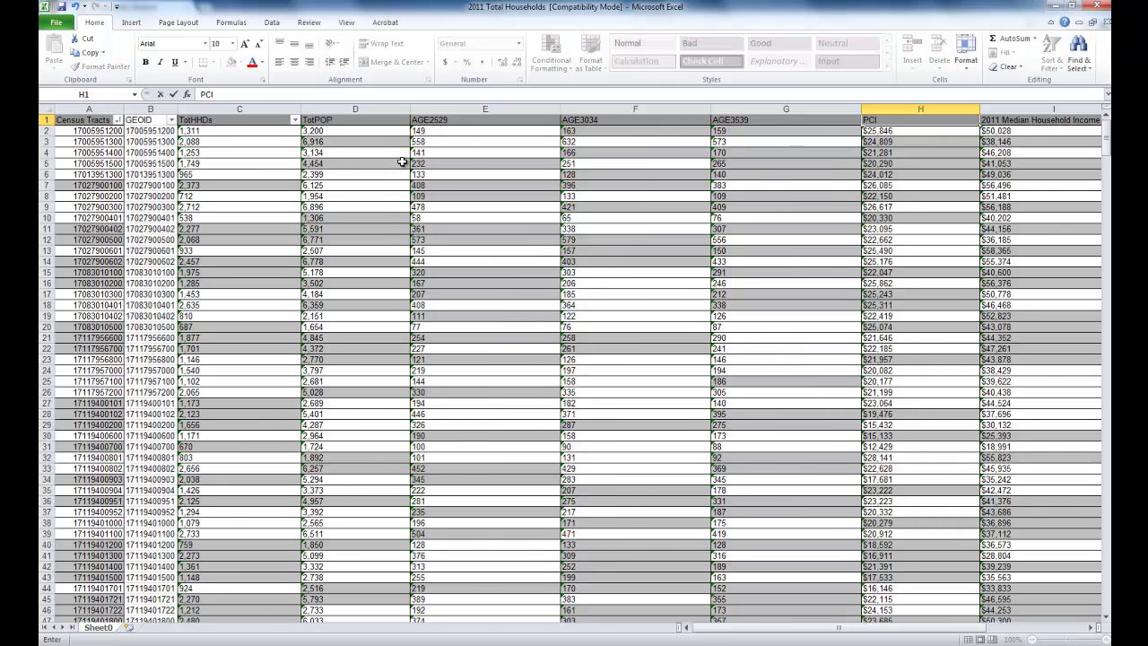
pyautogui.press('Tab')
pyautogui.write('MED')
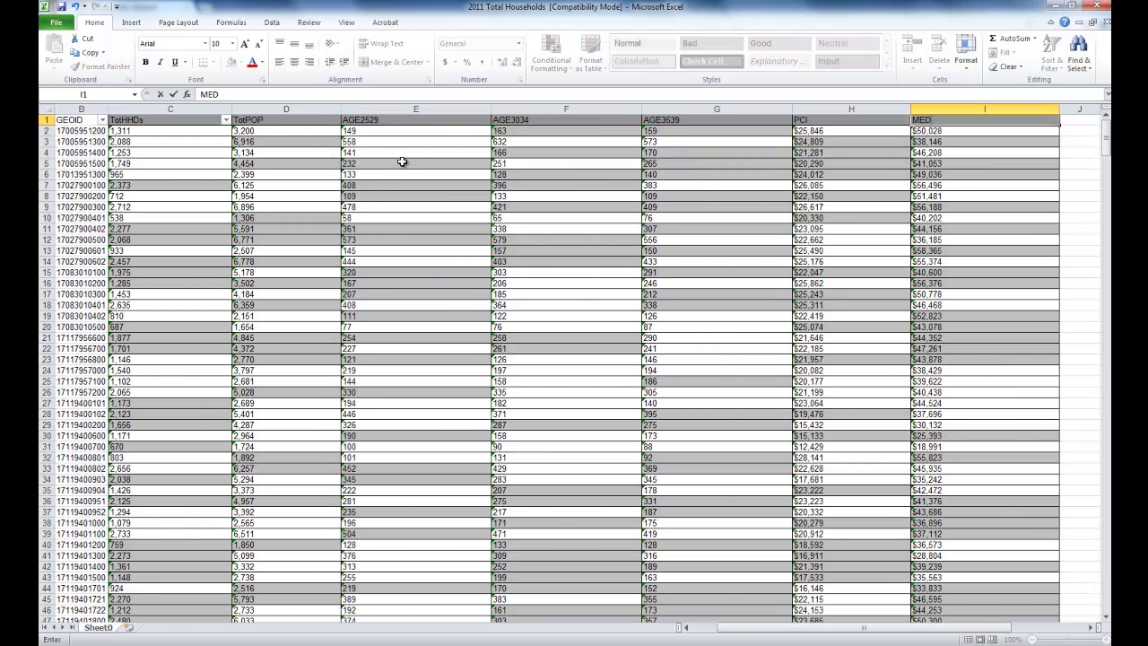
pyautogui.write('HHINC')
pyautogui.press('Left')
pyautogui.press('Left')
pyautogui.press('Left')
pyautogui.press('Left')
pyautogui.press('Left')
pyautogui.press('Left')
pyautogui.press('Left')
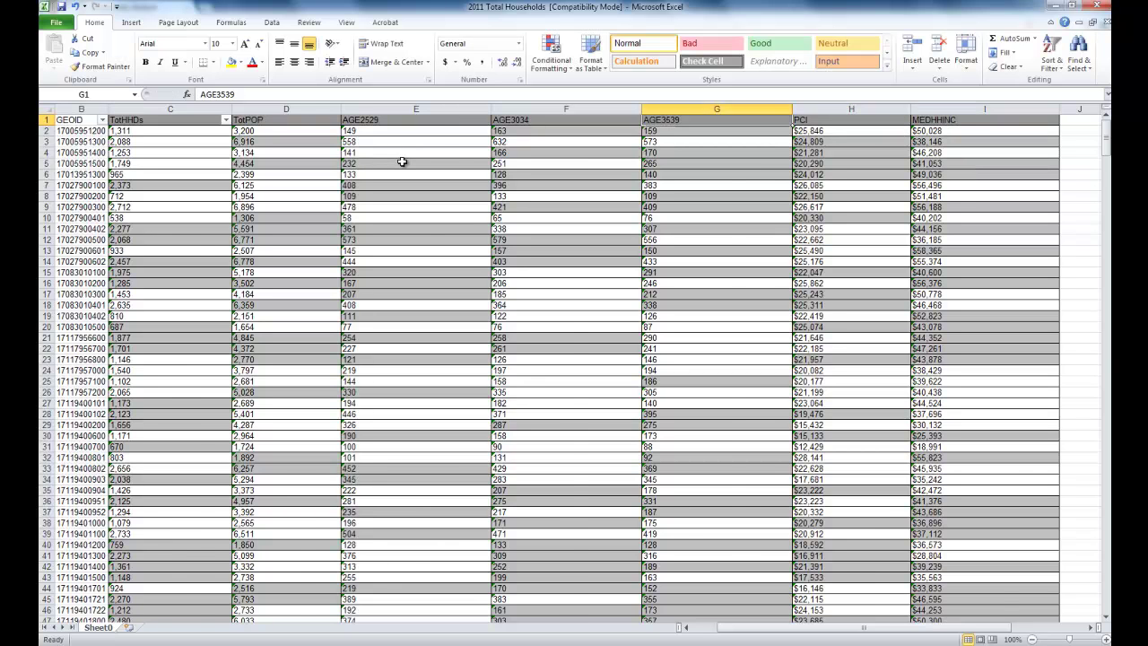
pyautogui.press('Right')
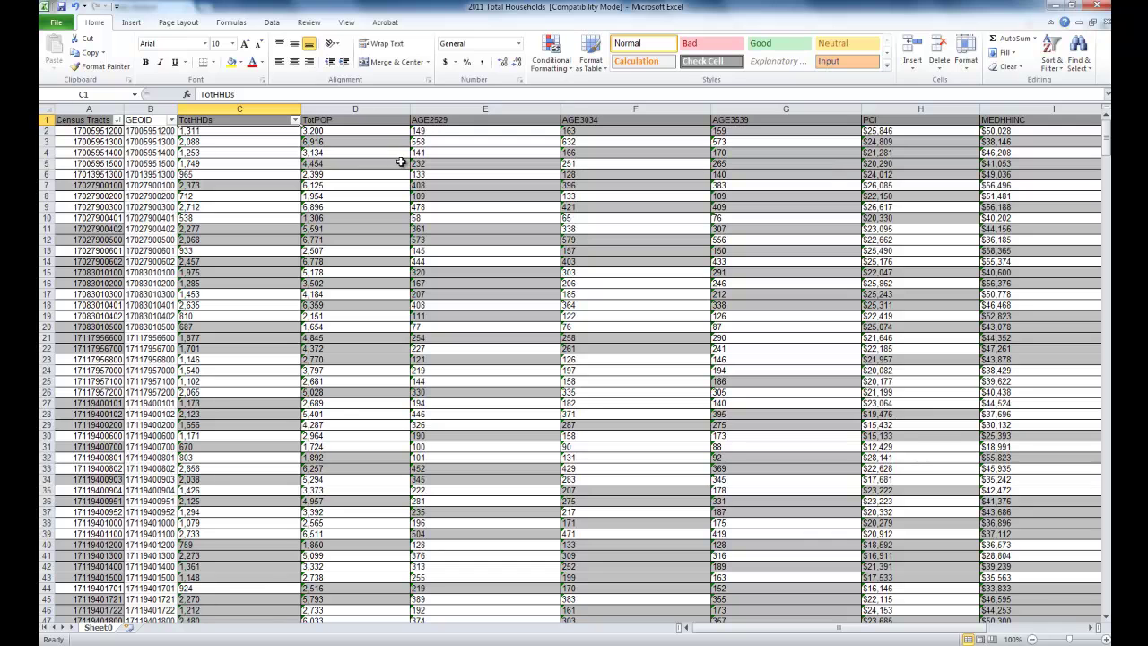
# Step: Convert all text-stored values in the TotHHDs through MEDHHINC columns, from C2 to the last row, to numbers
pyautogui.click(681, 315)
pyautogui.click(215, 131)
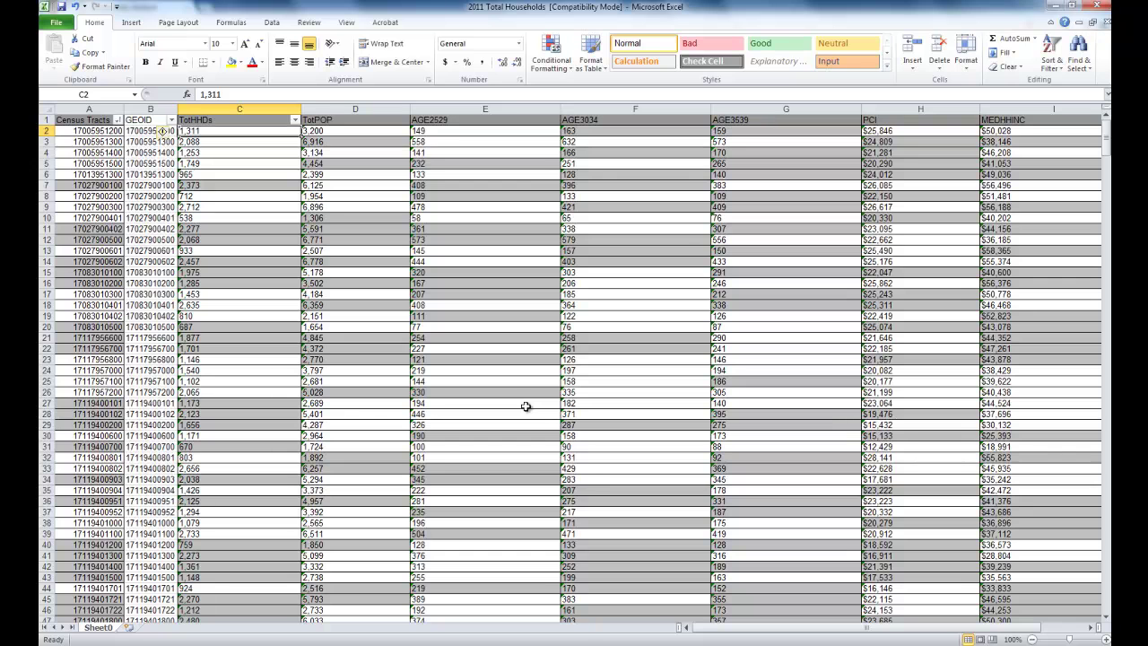
pyautogui.hotkey('ctrl', 'shift', 'Right')
pyautogui.hotkey('ctrl', 'shift', 'Down')
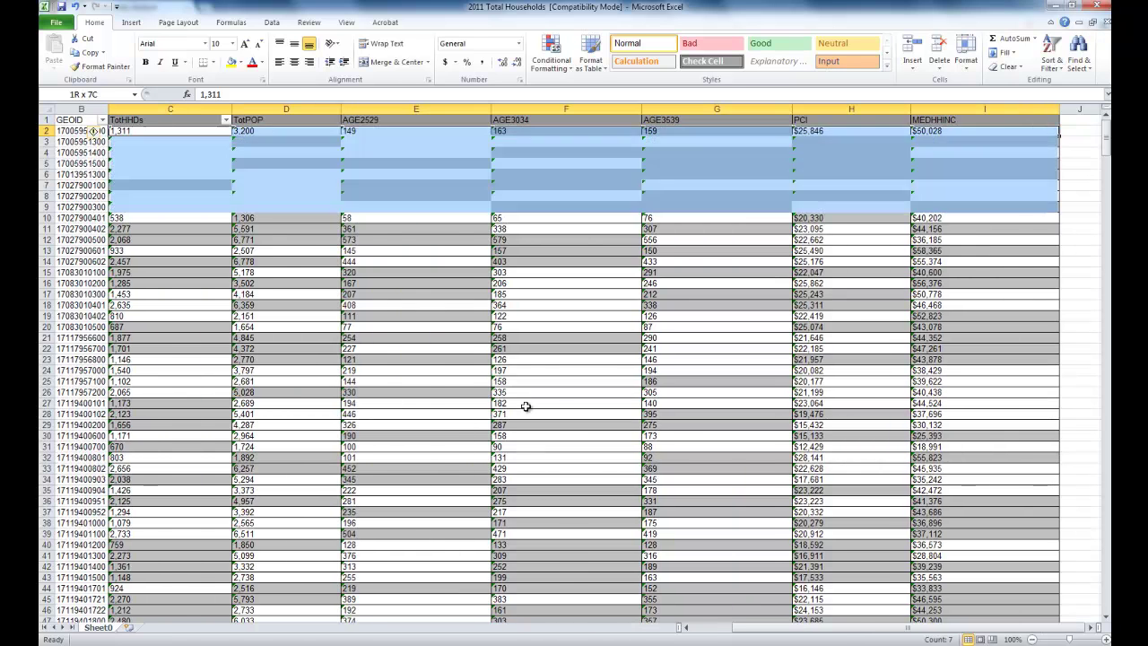
pyautogui.moveTo(709, 627); pyautogui.dragTo(688, 627)
pyautogui.scroll(20, 244, 276)
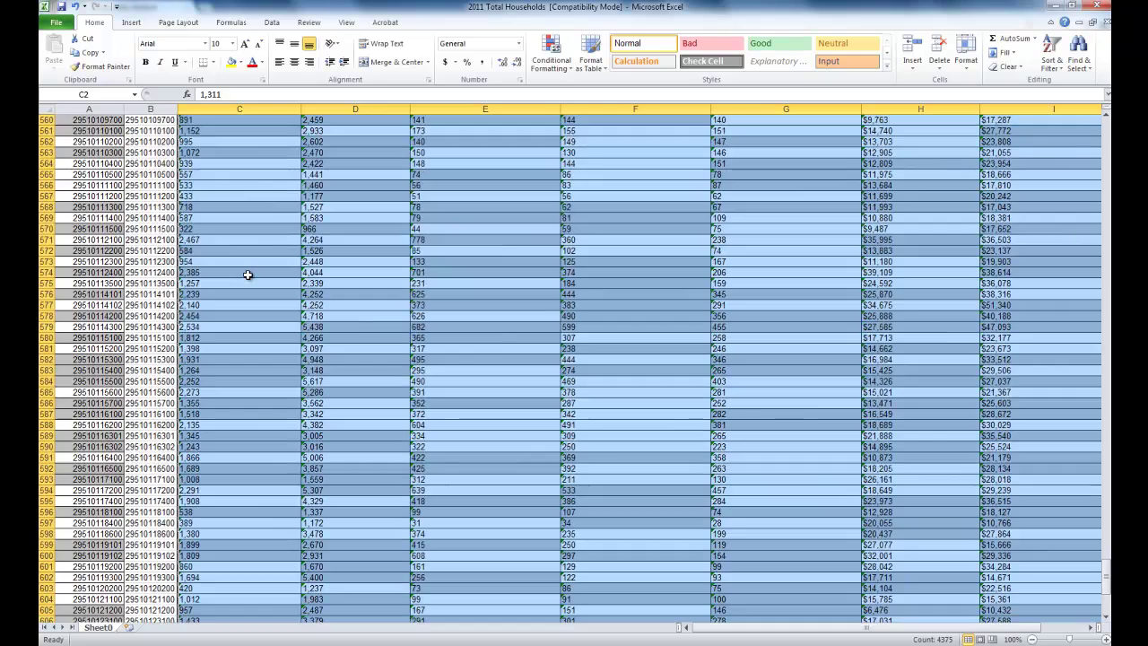
pyautogui.scroll(20, 241, 280)
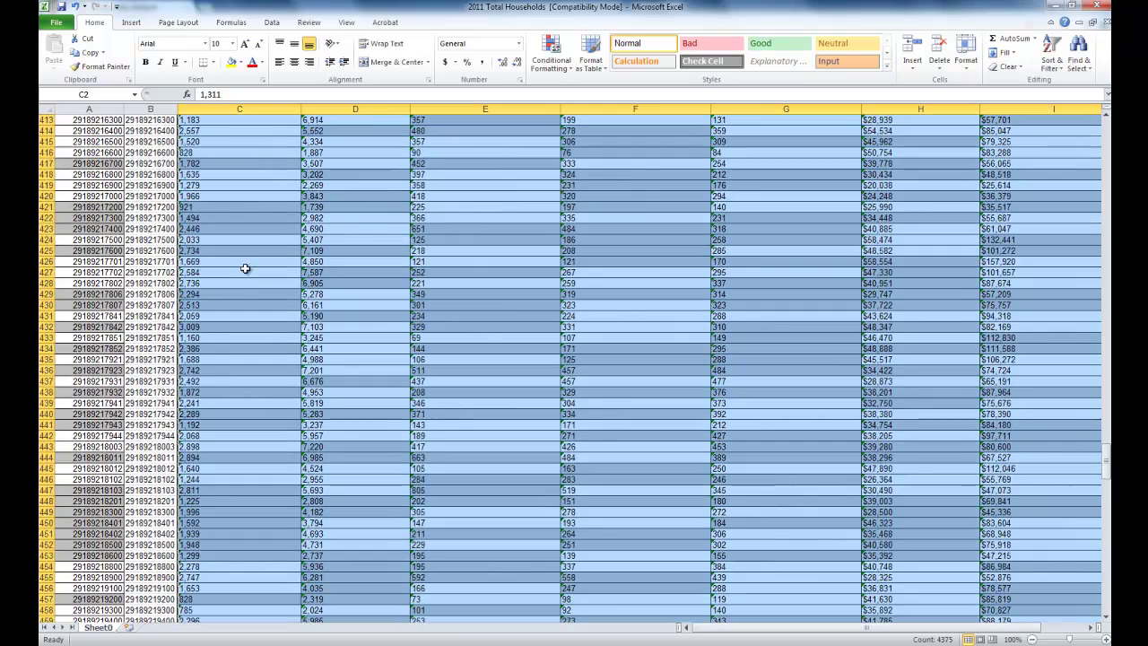
pyautogui.moveTo(1106, 460); pyautogui.dragTo(1106, 139)
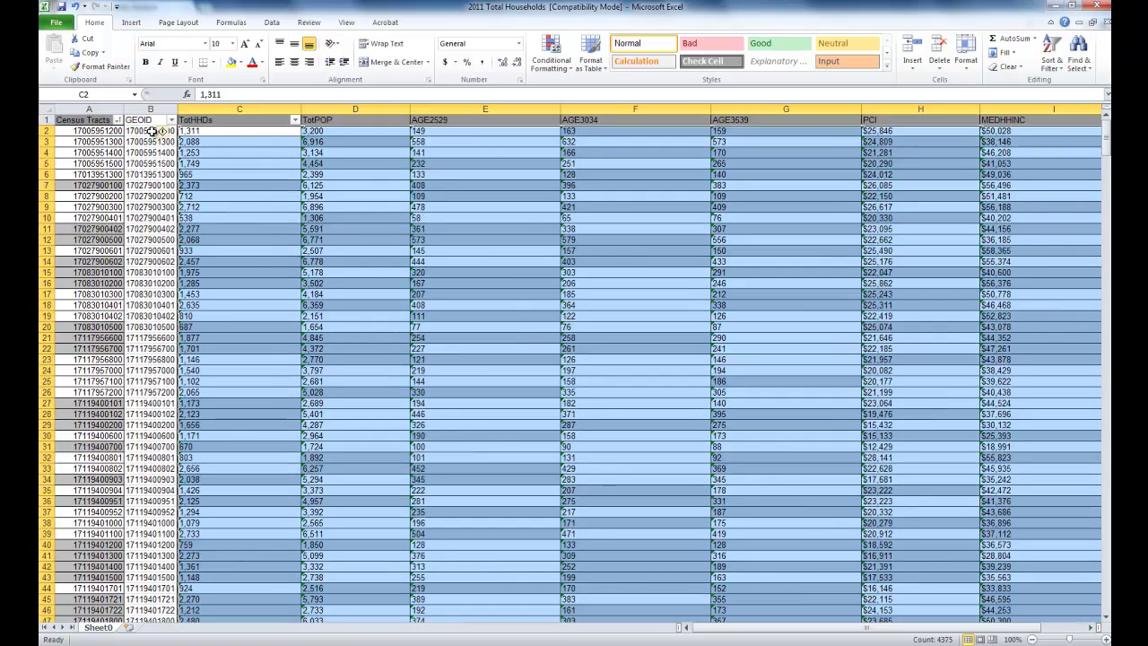
pyautogui.click(164, 132)
pyautogui.click(183, 168)
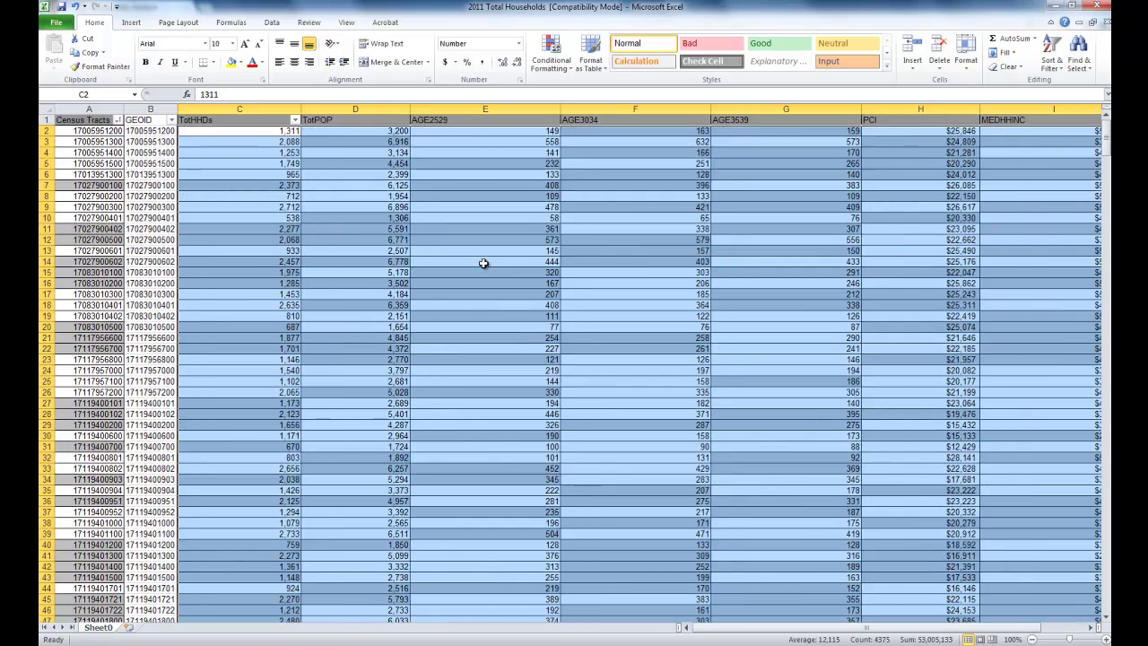
pyautogui.click(482, 259)
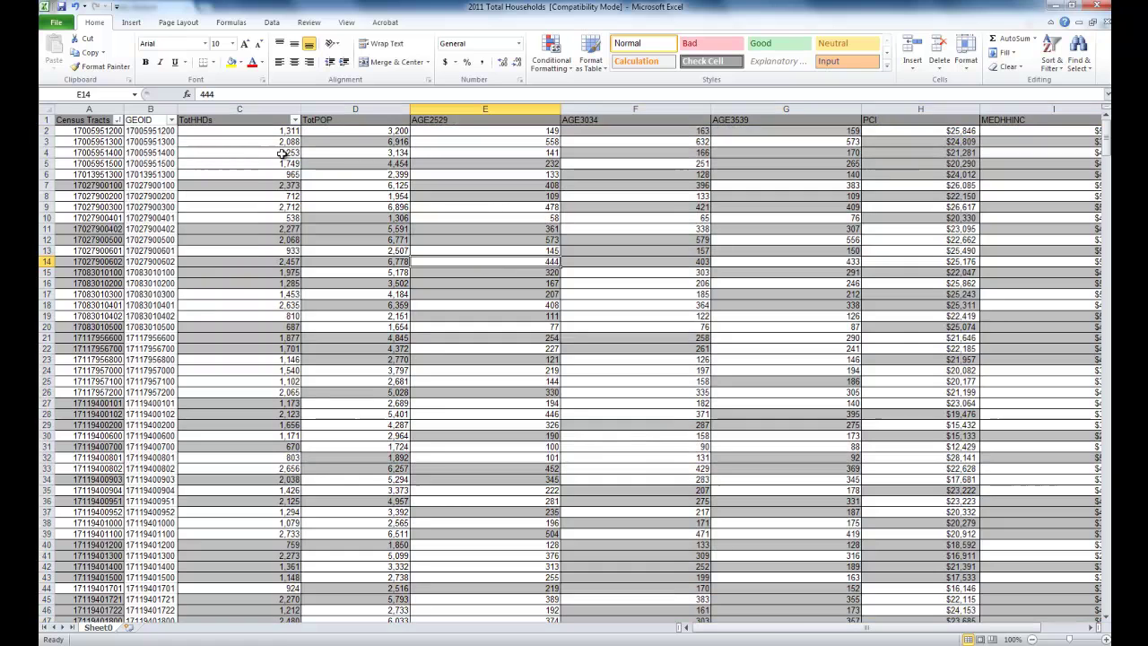
# Step: Autofit the width of every column in the sheet to its contents
pyautogui.click(45, 110)
pyautogui.doubleClick(123, 107)
pyautogui.click(673, 315)
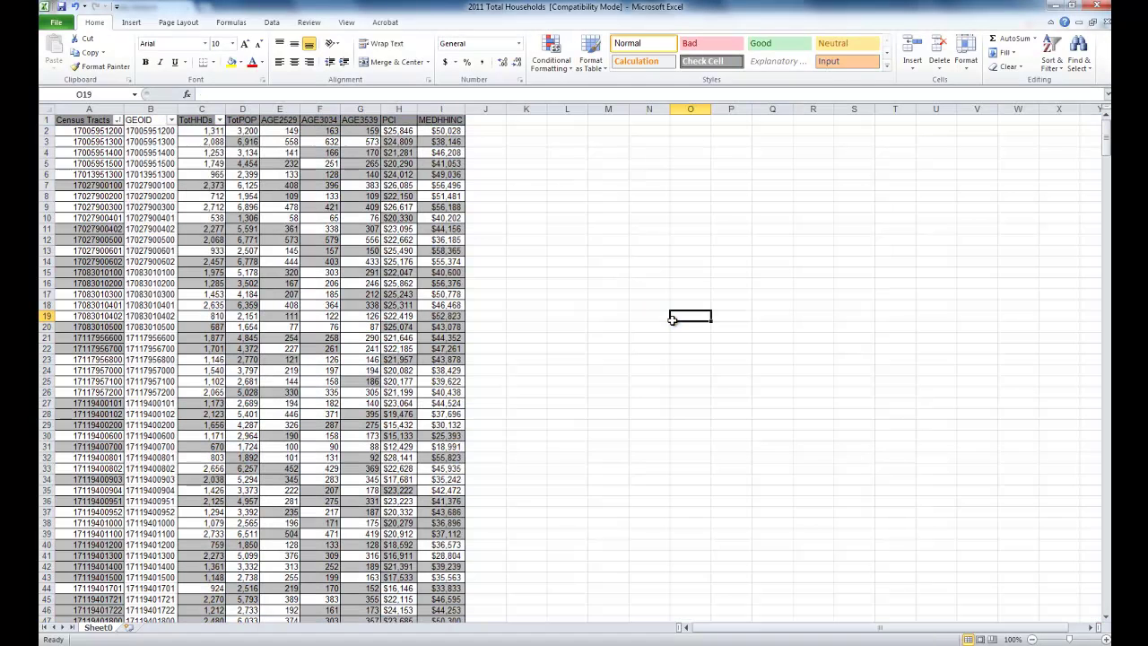
# Step: Remove the gray shading from the entire sheet by setting the cells to No Fill
pyautogui.click(45, 111)
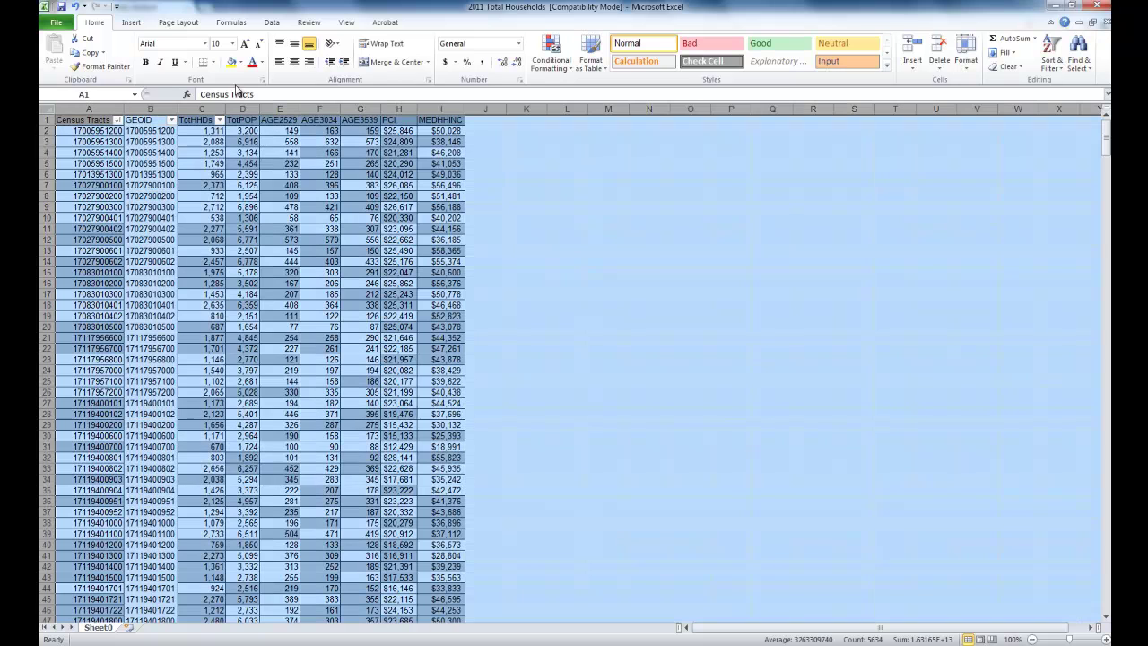
pyautogui.click(242, 63)
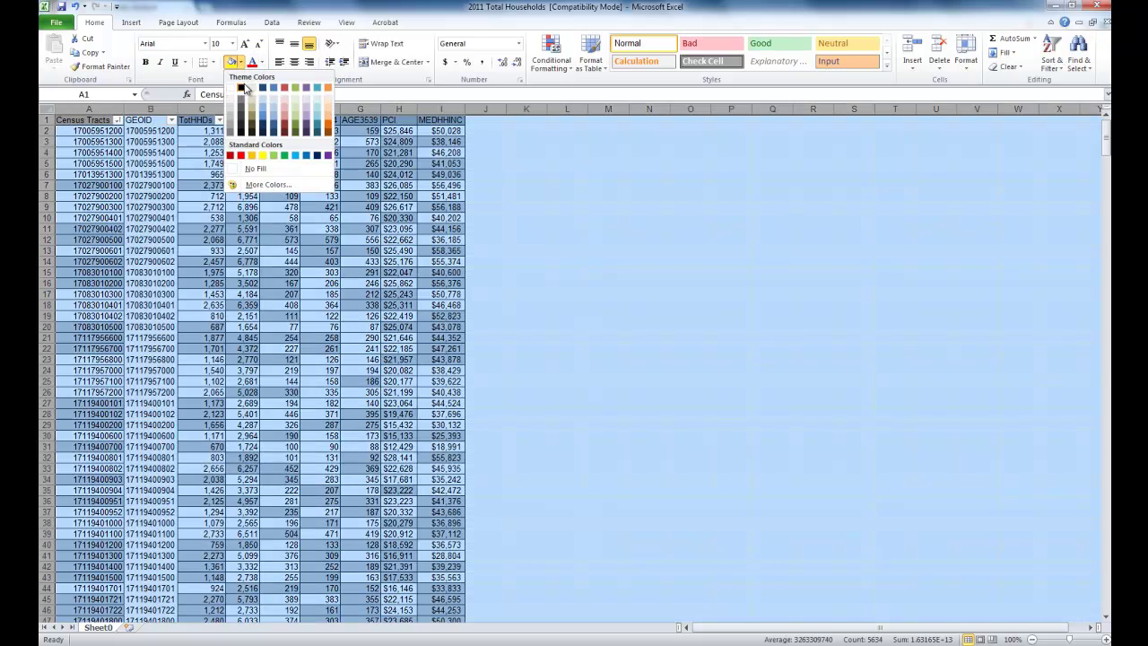
pyautogui.click(270, 171)
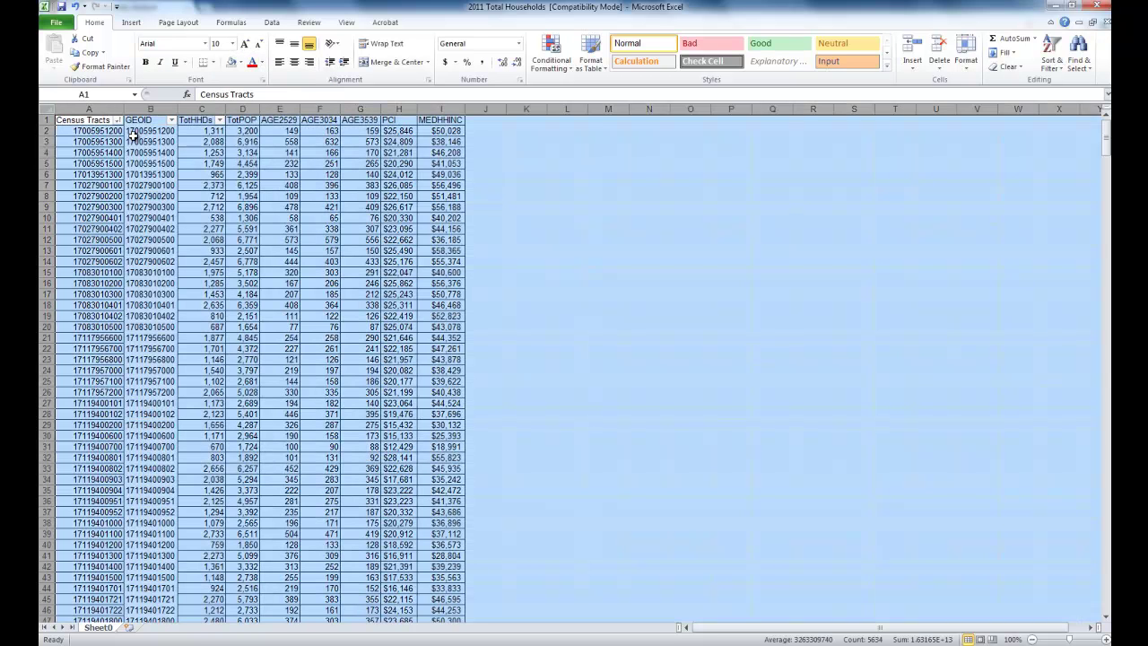
pyautogui.click(505, 170)
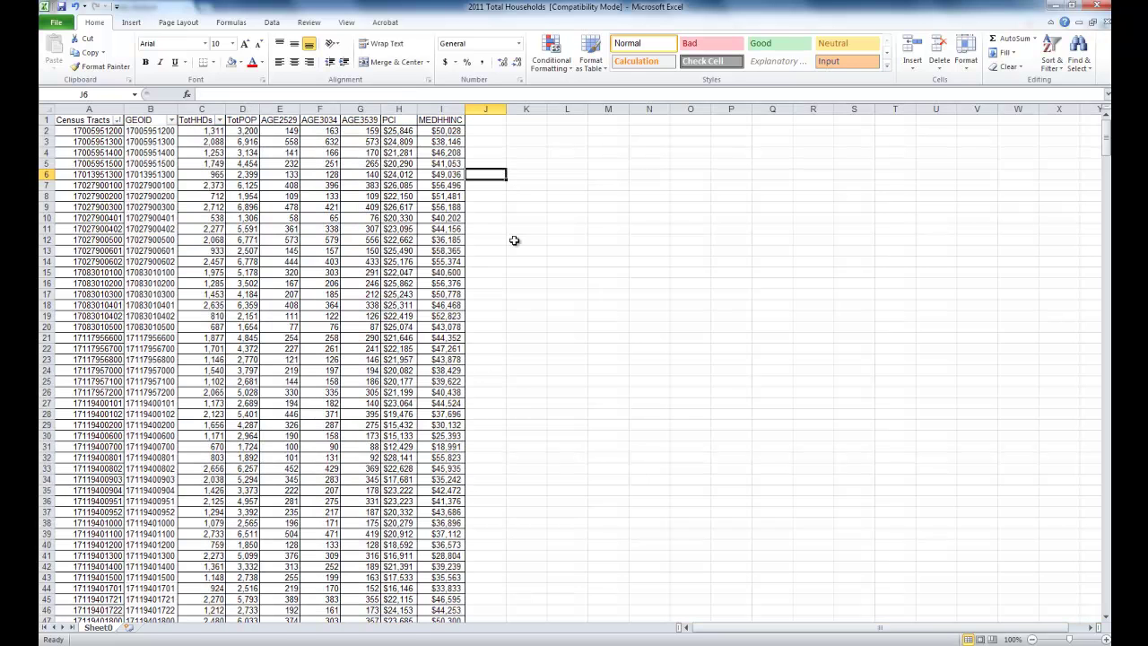
# Step: Change the font of the entire sheet to Calibri
pyautogui.click(51, 106)
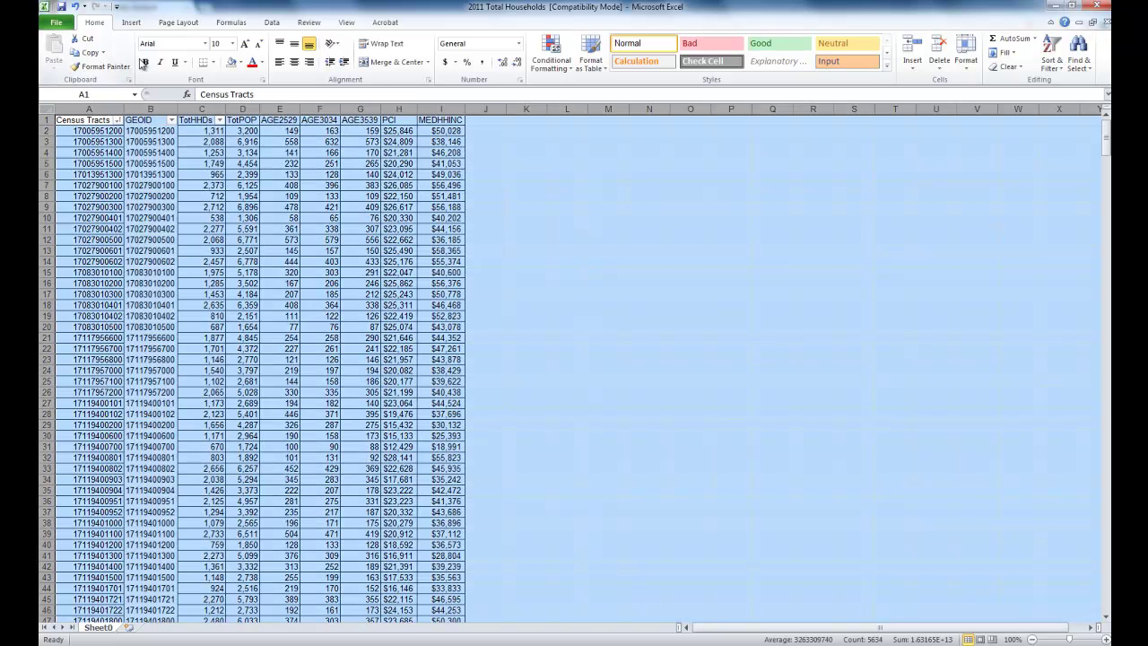
pyautogui.write('Calibri')
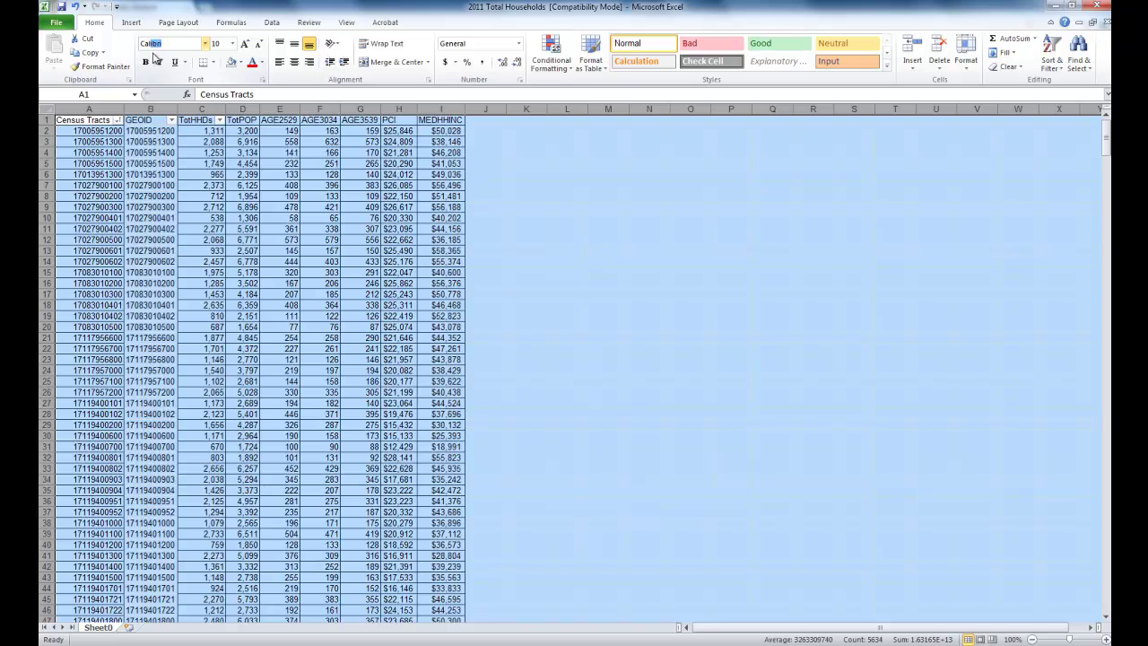
pyautogui.press('Return')
pyautogui.click(536, 272)
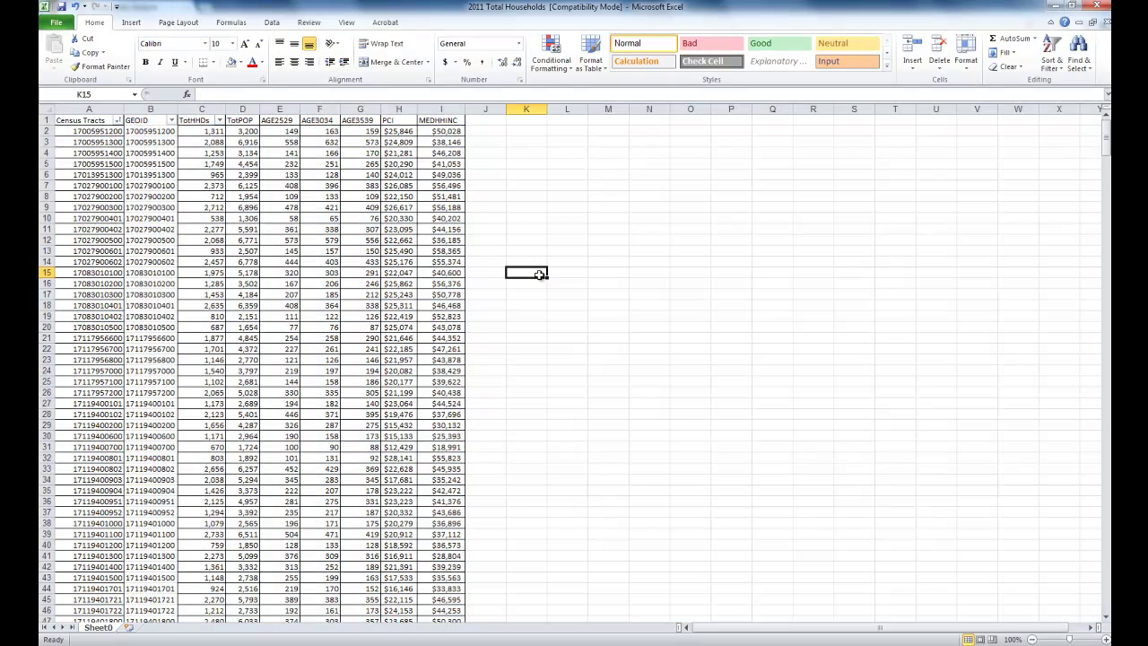
# Step: Look over the cleaned table, close the 2011 Total Households workbook and switch to ArcMap
pyautogui.scroll(-11, 697, 225)
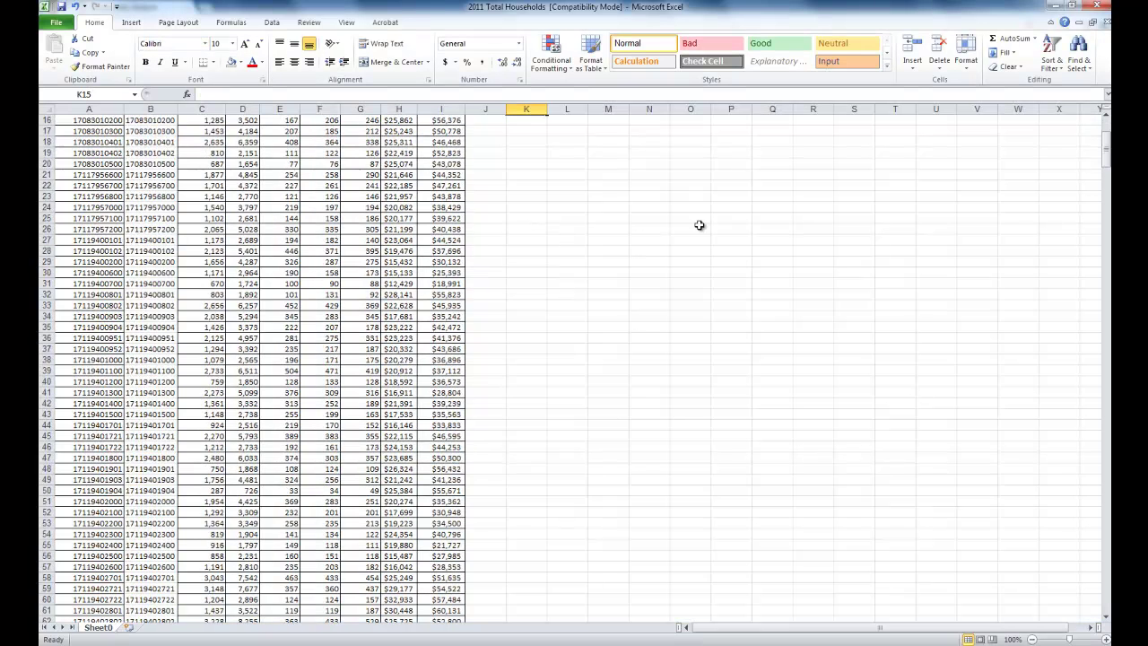
pyautogui.moveTo(1105, 176); pyautogui.dragTo(1087, 134)
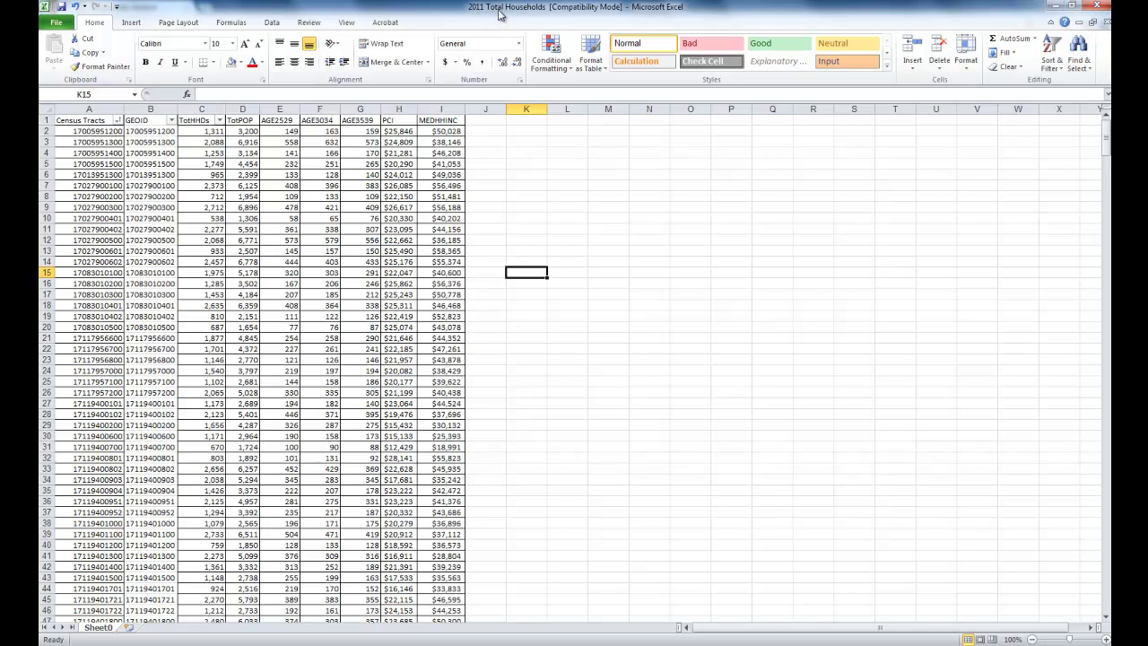
pyautogui.click(1095, 8)
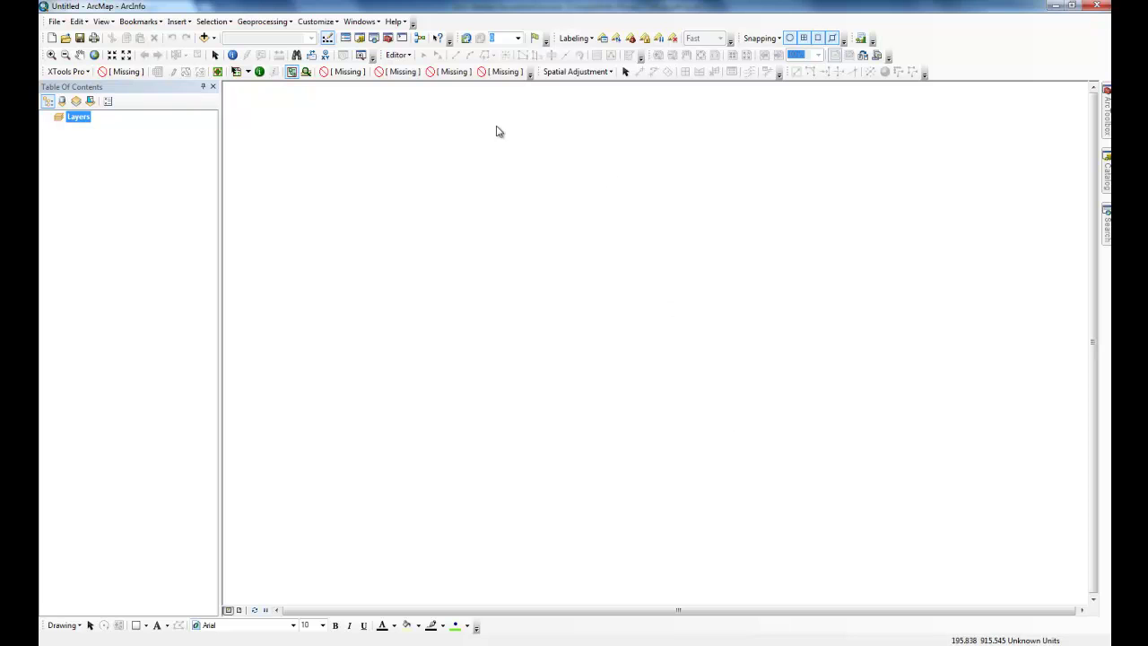
# Step: Add the sheet Sheet0$ of 2011 Total Households.xls from the GIST2_Instructor\Final Project folder to the map
pyautogui.click(204, 38)
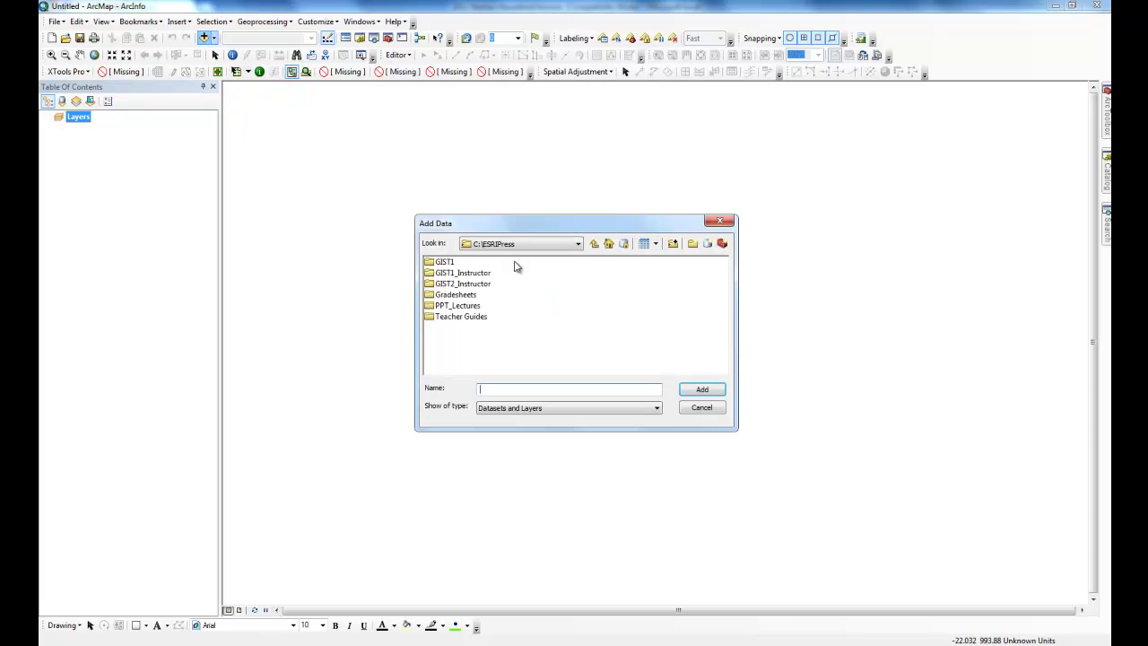
pyautogui.doubleClick(466, 284)
pyautogui.doubleClick(453, 272)
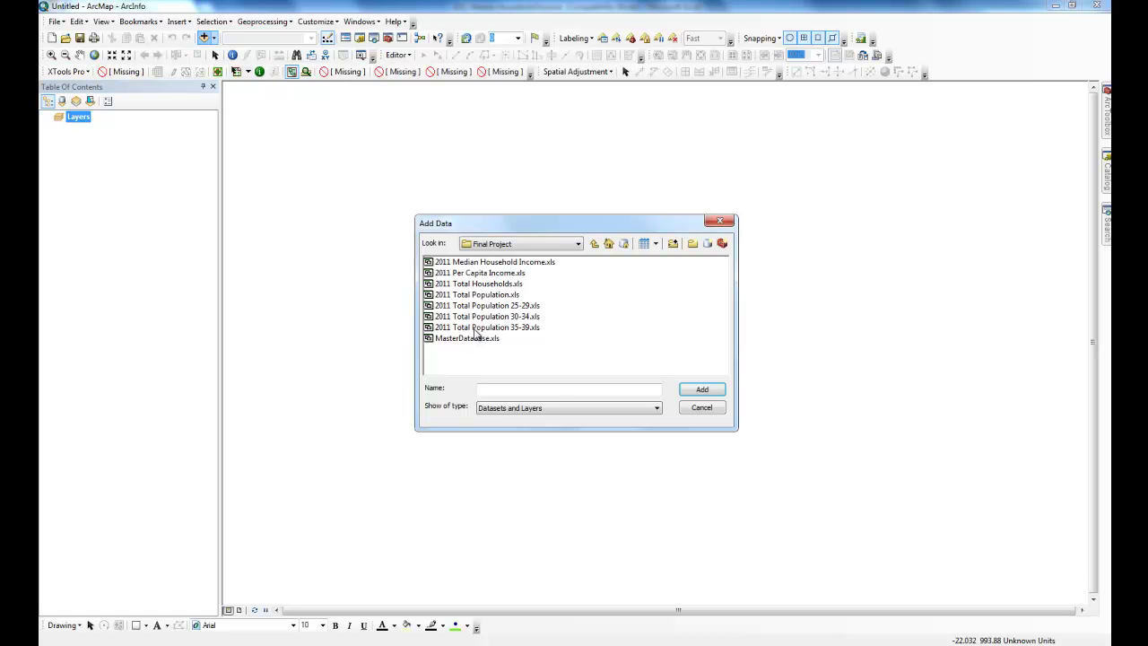
pyautogui.doubleClick(480, 284)
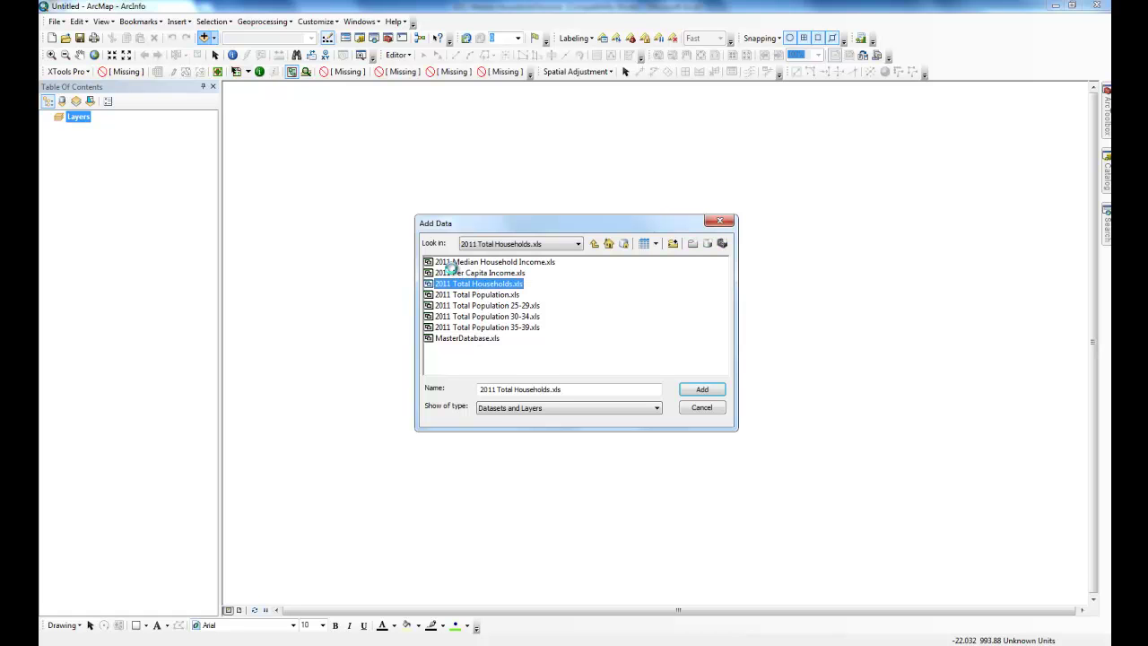
pyautogui.click(451, 263)
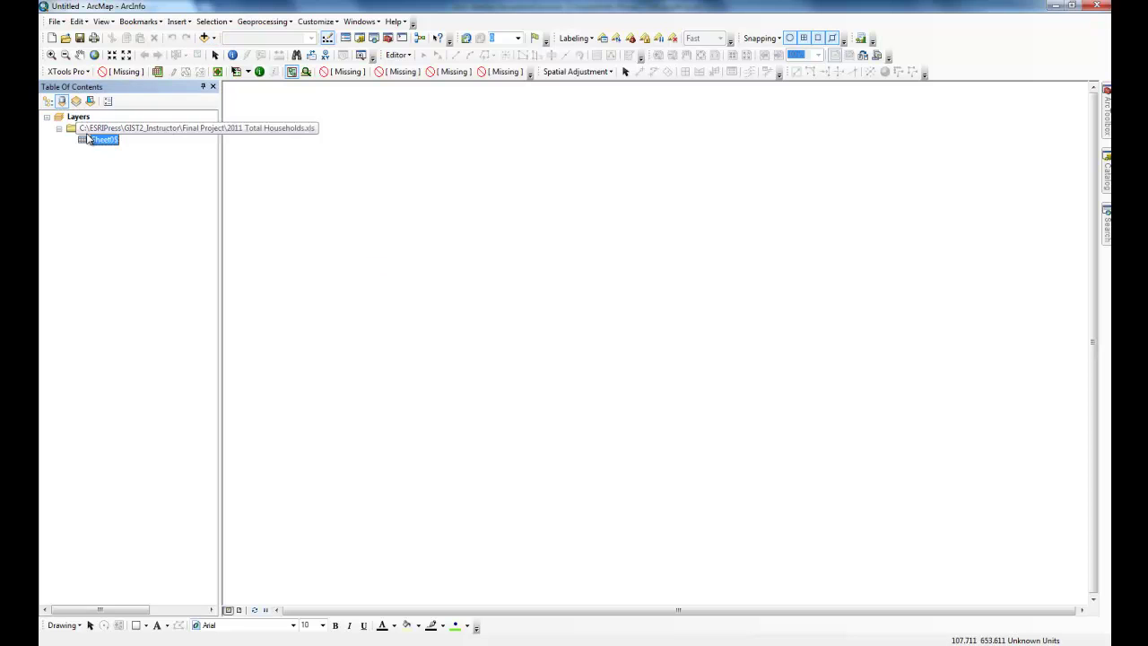
# Step: Open the Sheet0$ table in a widened table window, check its fields and records, and close it
pyautogui.rightClick(102, 141)
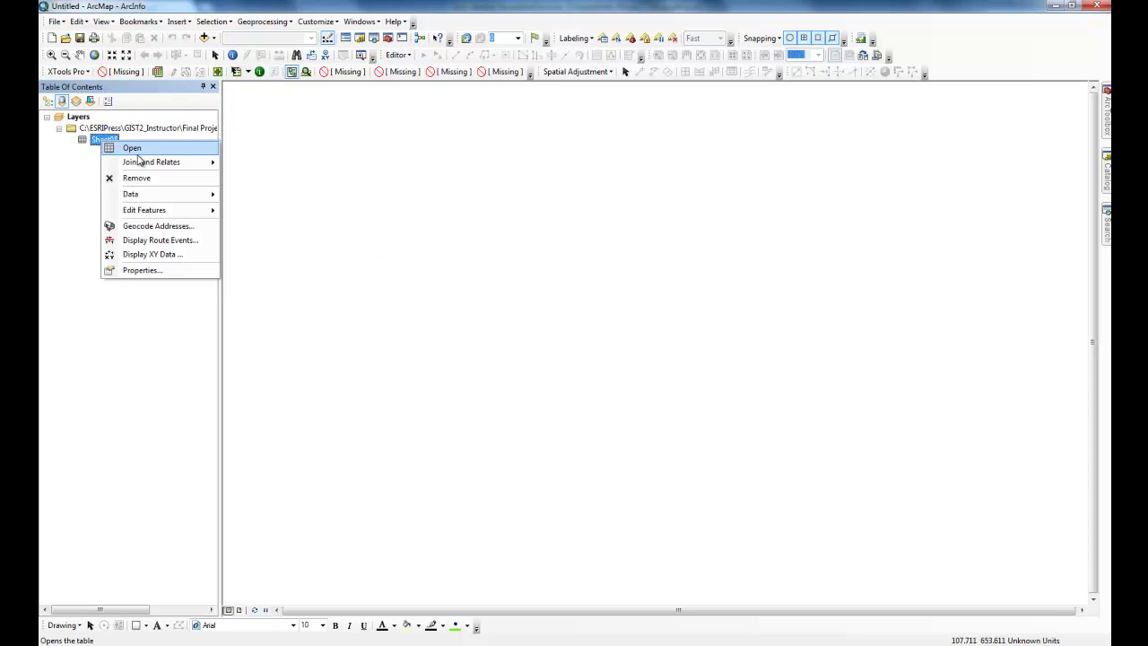
pyautogui.click(134, 149)
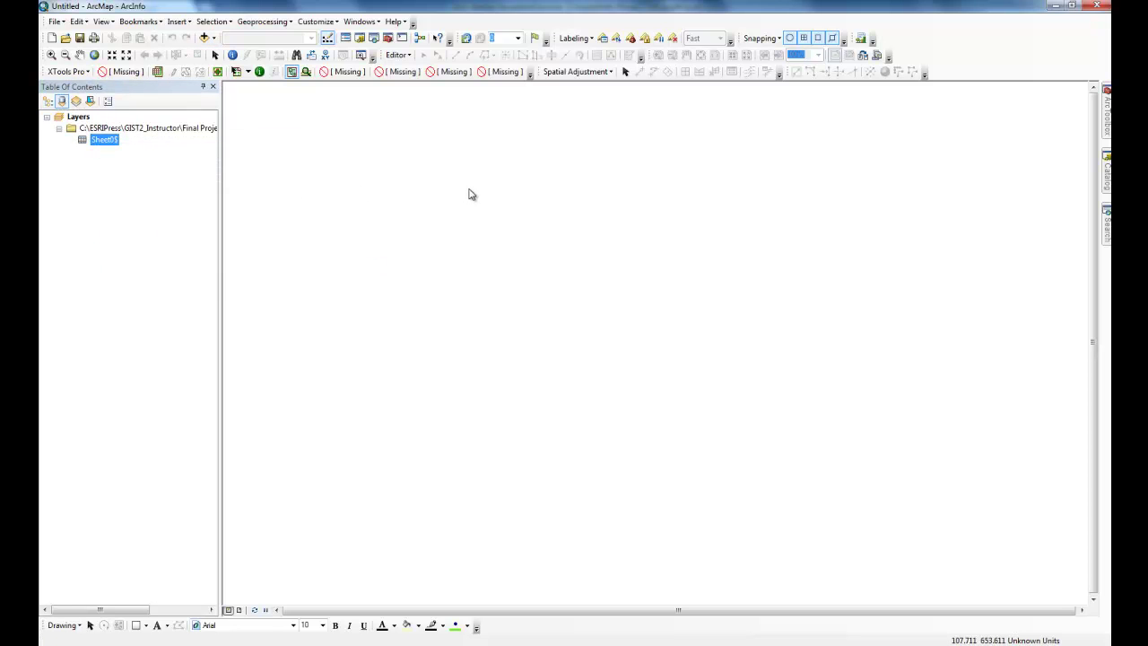
pyautogui.moveTo(675, 460); pyautogui.dragTo(421, 220)
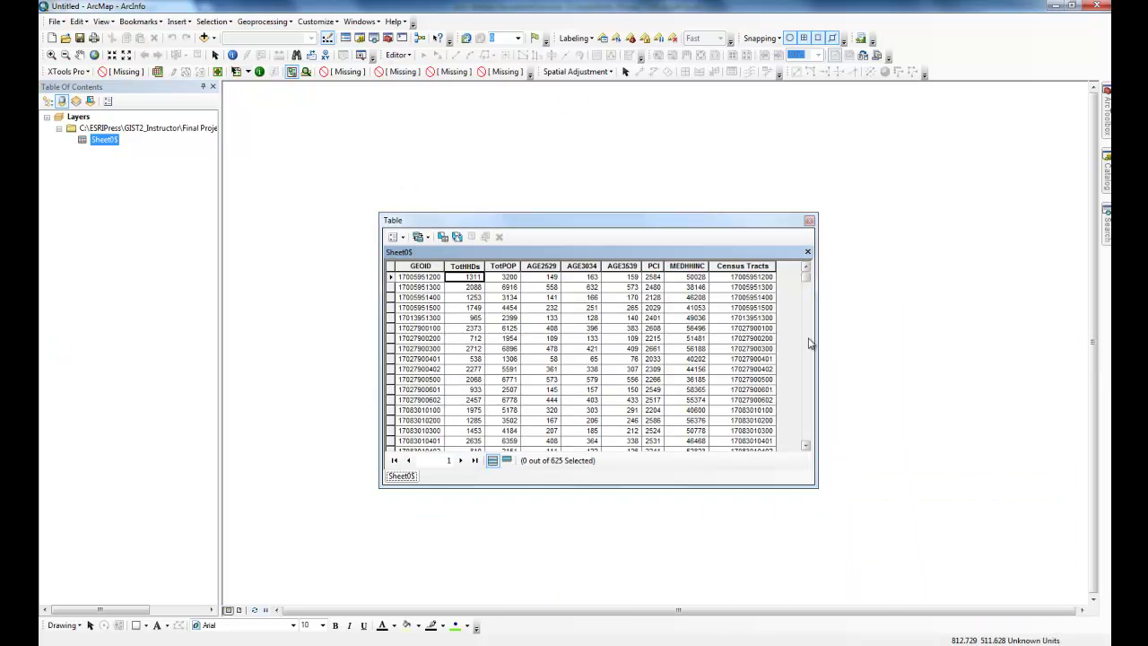
pyautogui.moveTo(816, 337); pyautogui.dragTo(974, 341)
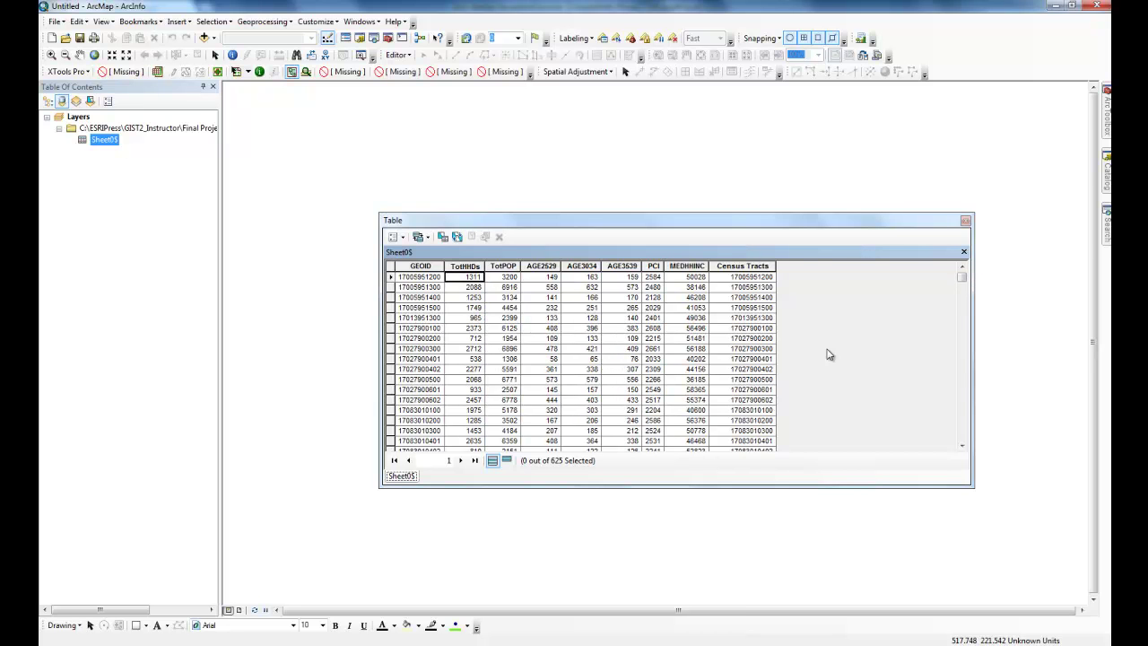
pyautogui.click(963, 226)
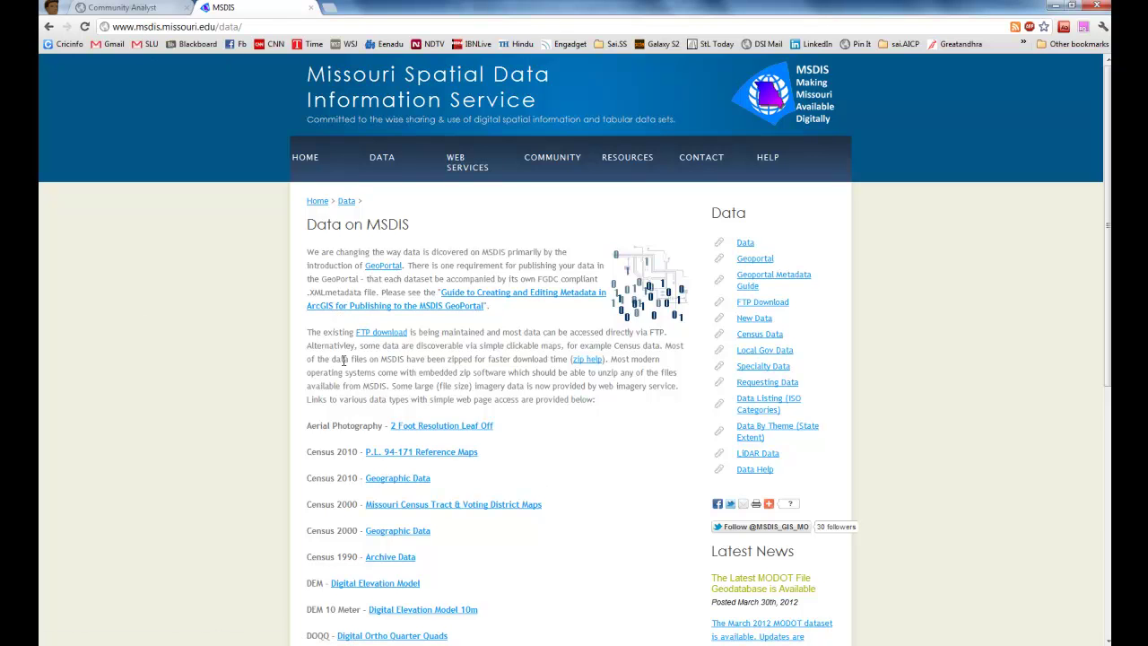
# Step: Download the Census 2010 Tract geographic data from the Missouri Spatial Data Information Service data page
pyautogui.scroll(-3, 422, 448)
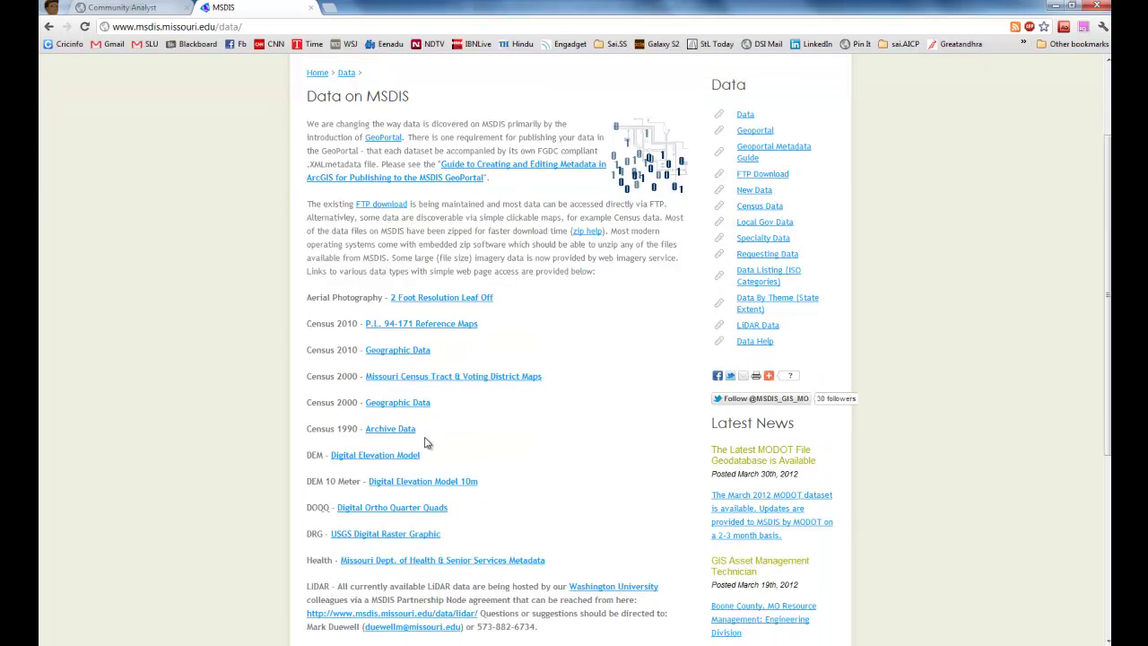
pyautogui.click(384, 352)
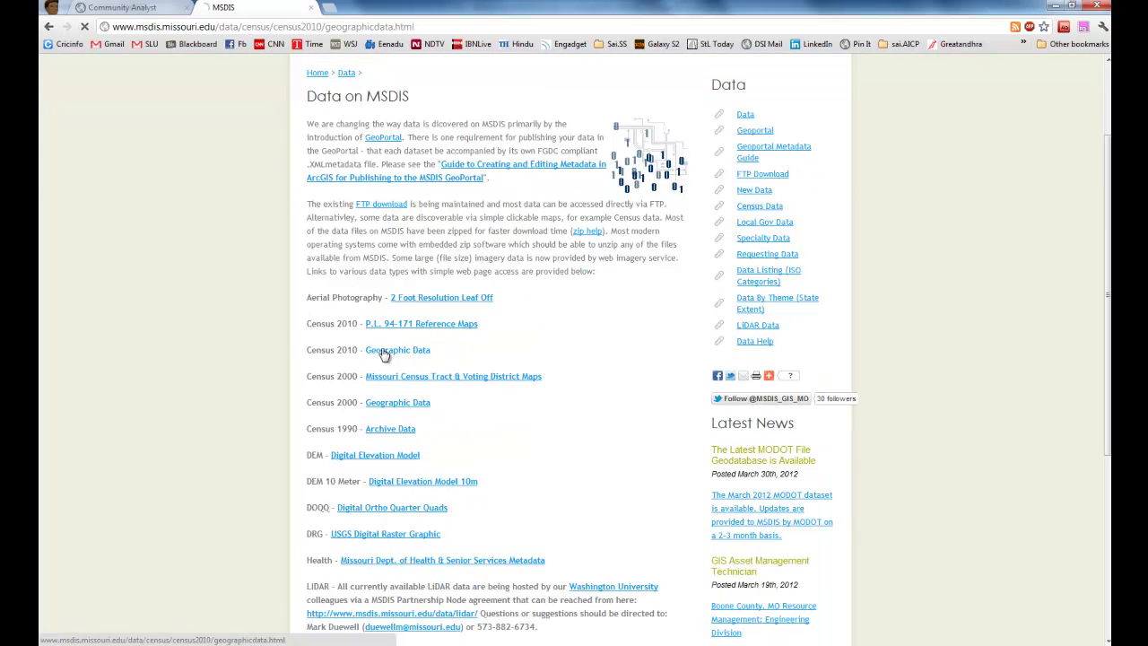
pyautogui.click(342, 270)
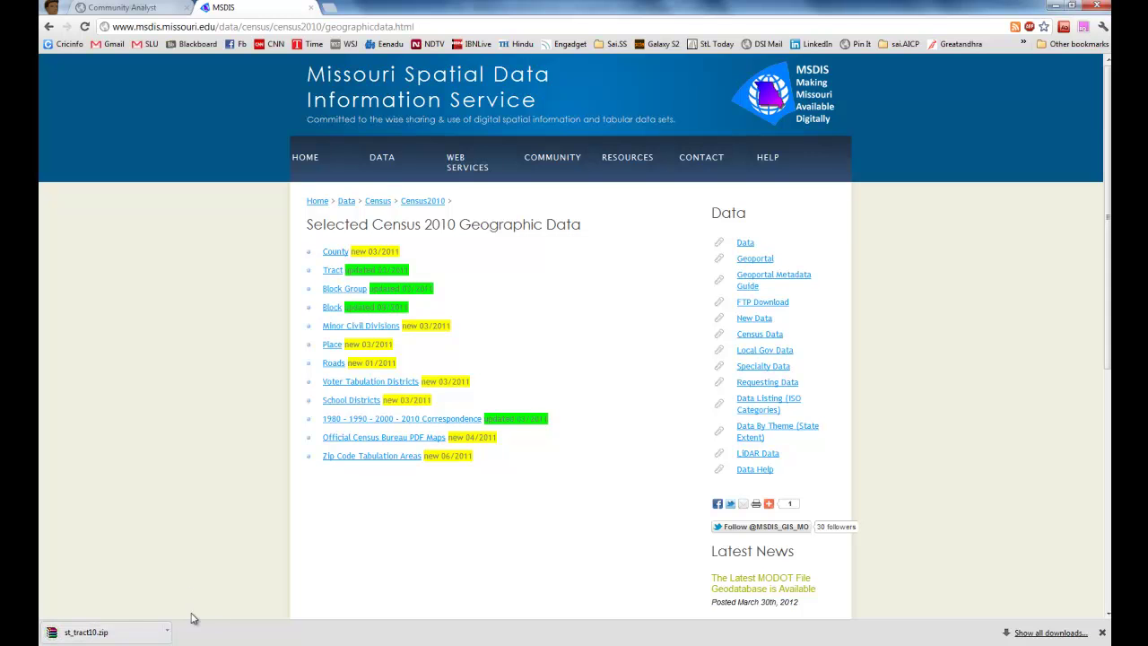
# Step: Copy the downloaded st_tract10.zip from the Downloads folder into ESRIPress\GIST2_Instructor\Final Project
pyautogui.click(168, 632)
pyautogui.click(204, 595)
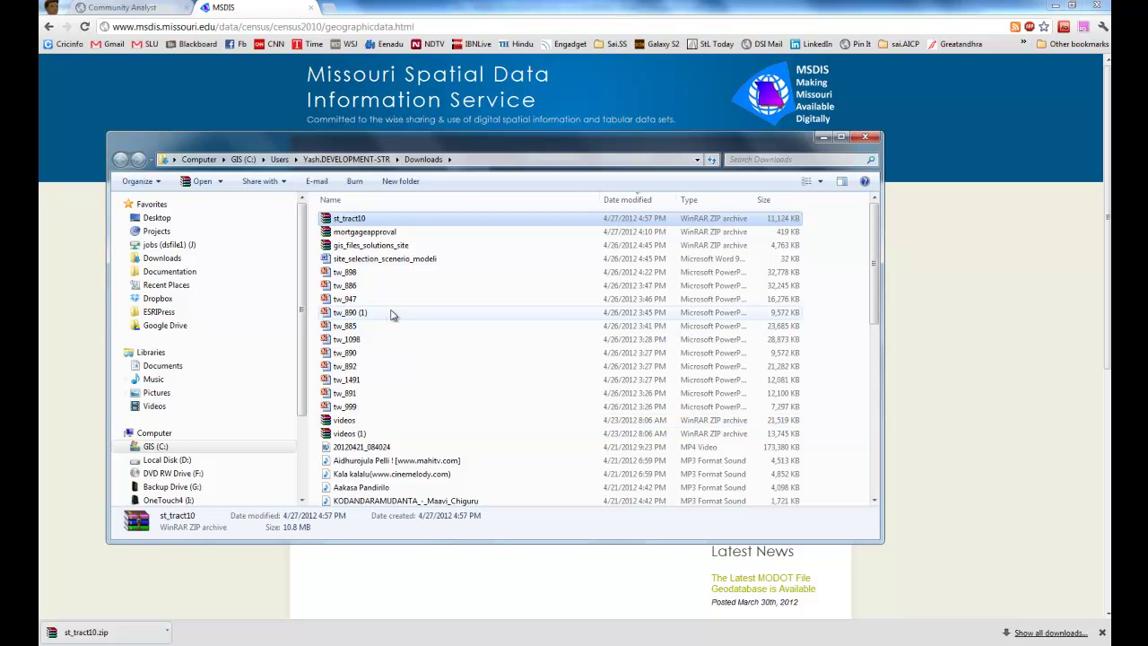
pyautogui.click(159, 312)
pyautogui.doubleClick(364, 225)
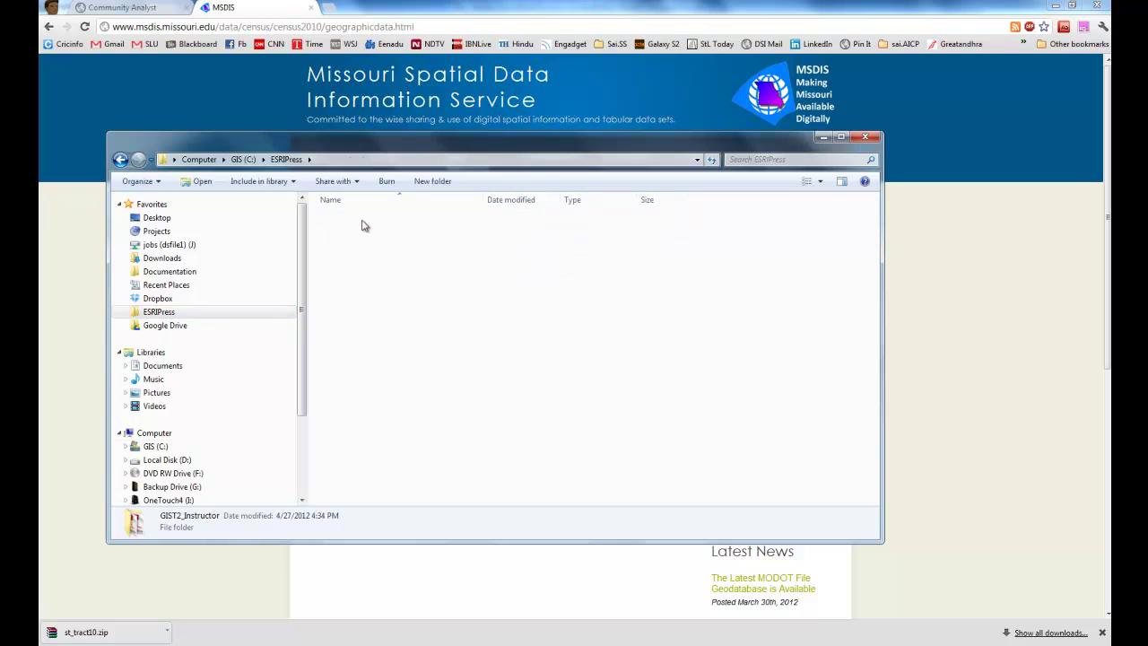
pyautogui.doubleClick(361, 232)
pyautogui.hotkey('ctrl', 'v')
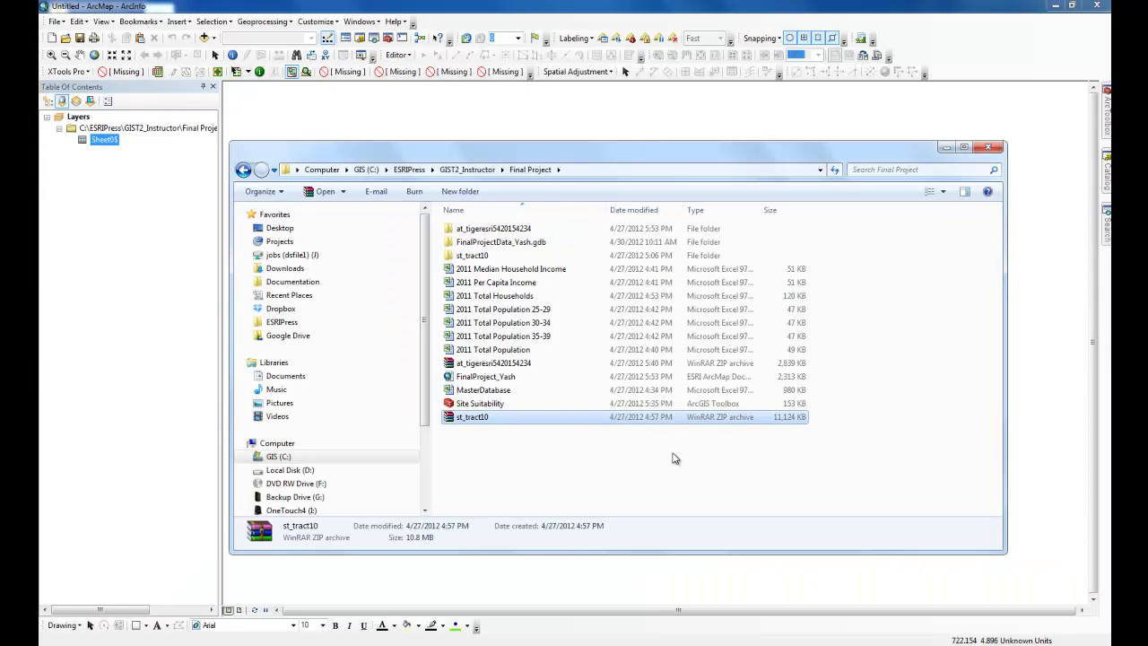
# Step: Extract the st_tract10 archive into its own st_tract10 folder, check the extracted shapefile files and return to ArcMap
pyautogui.rightClick(476, 424)
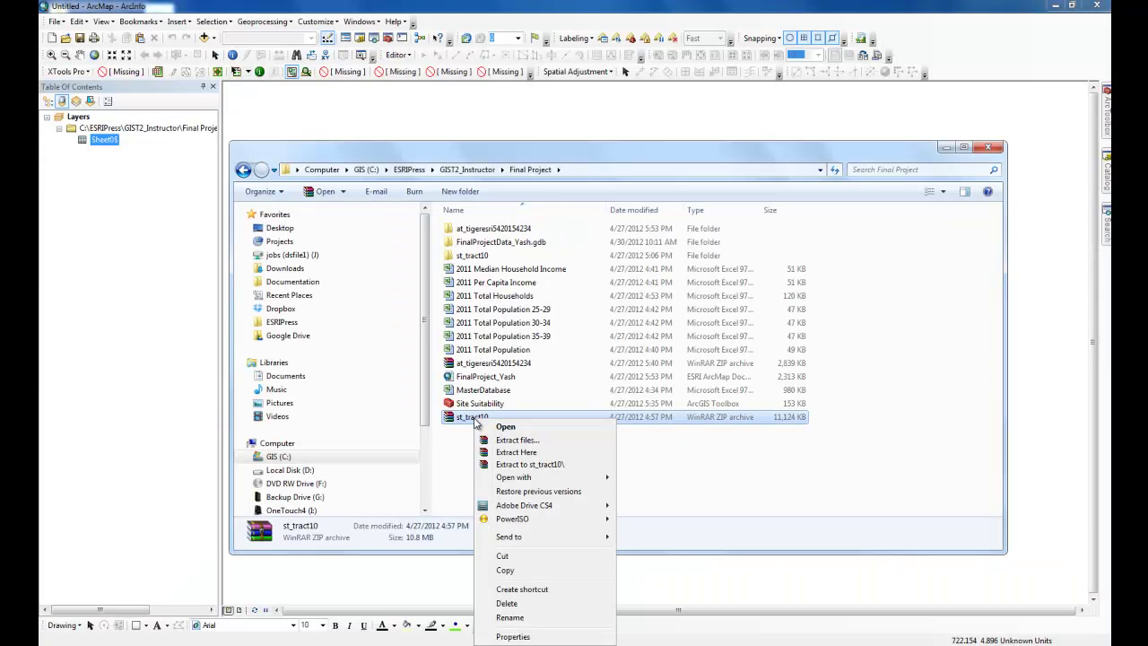
pyautogui.click(529, 465)
pyautogui.doubleClick(476, 257)
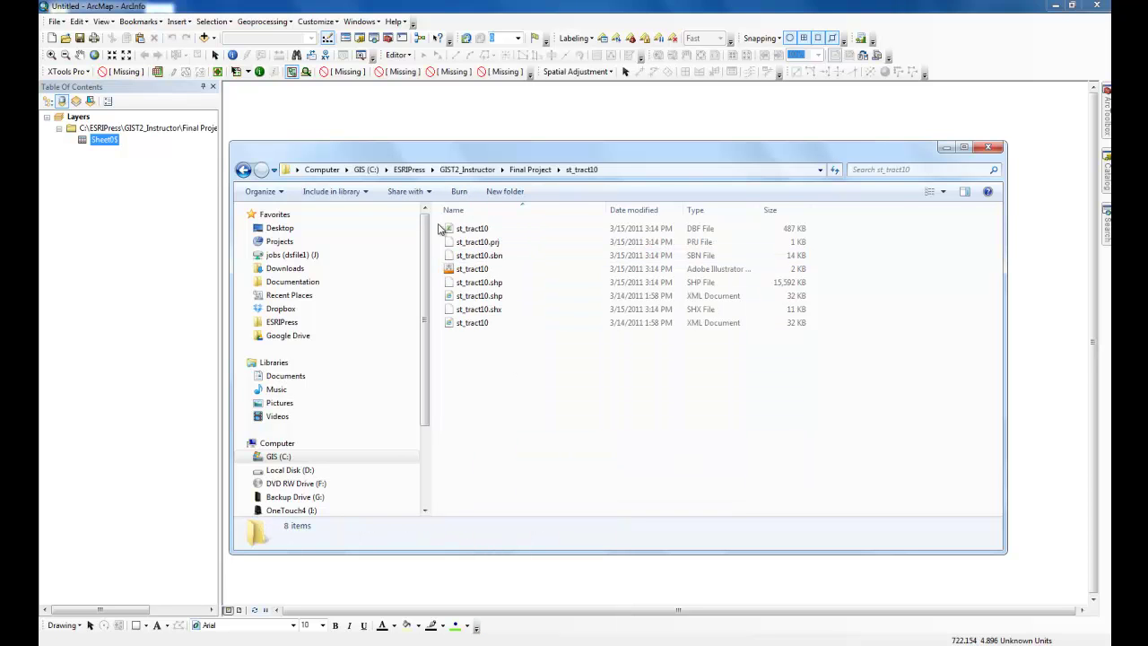
pyautogui.moveTo(520, 370); pyautogui.dragTo(430, 225)
pyautogui.click(699, 511)
pyautogui.click(187, 140)
# Step: Add the shapefile st_tract10.shp from the st_tract10 folder in Final Project to the map
pyautogui.click(204, 38)
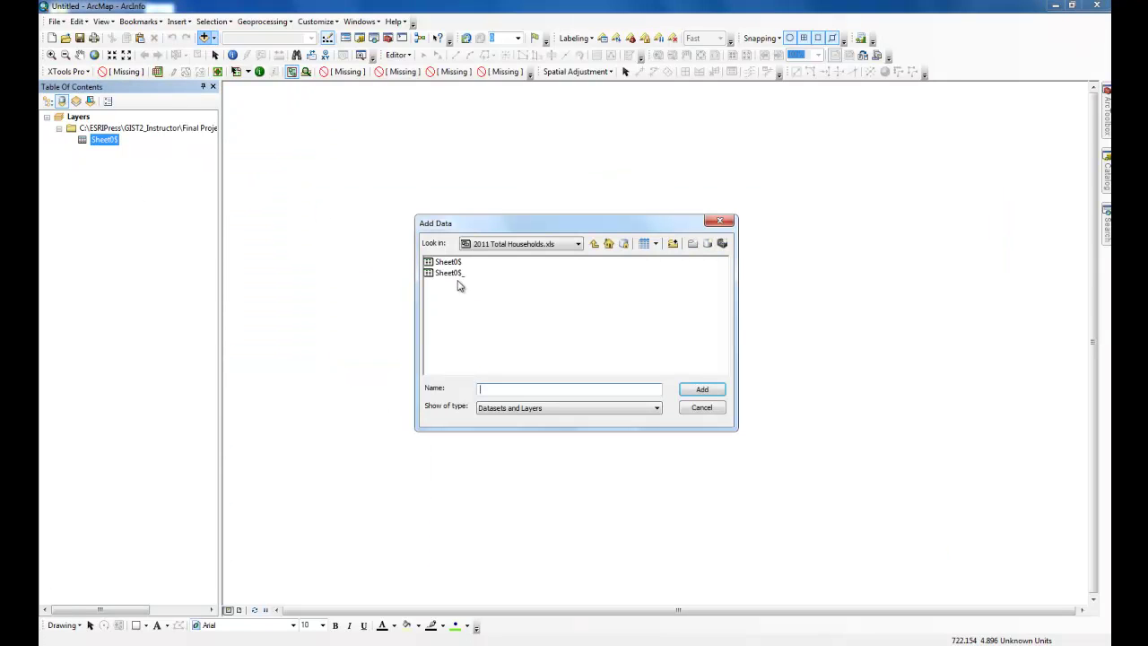
pyautogui.click(594, 244)
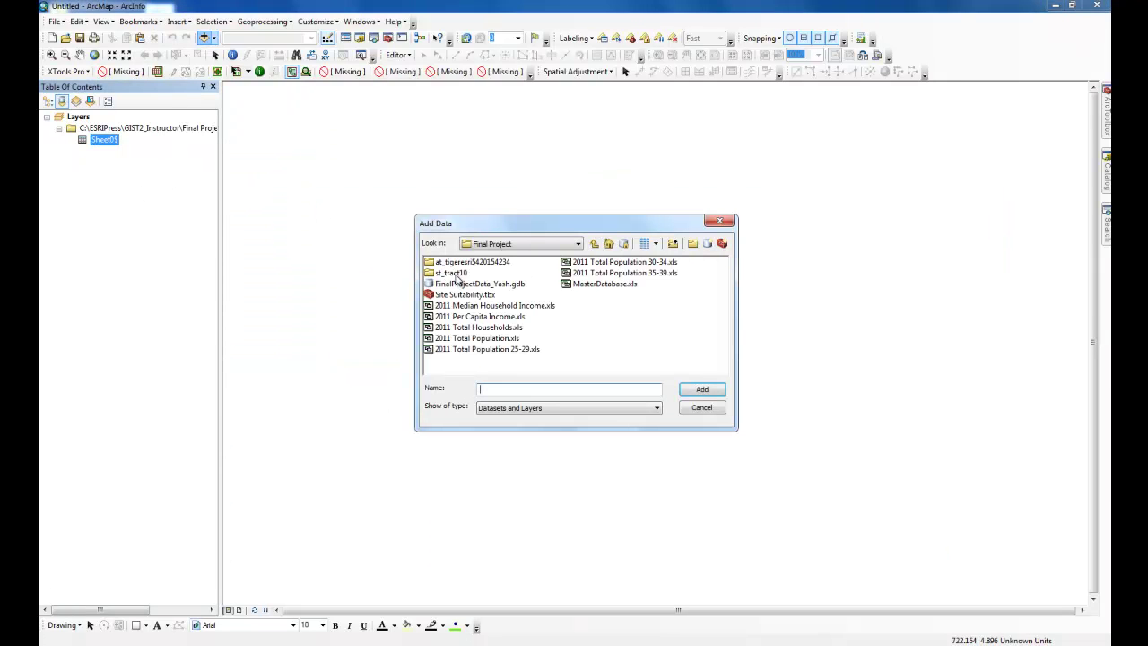
pyautogui.doubleClick(459, 284)
pyautogui.click(464, 267)
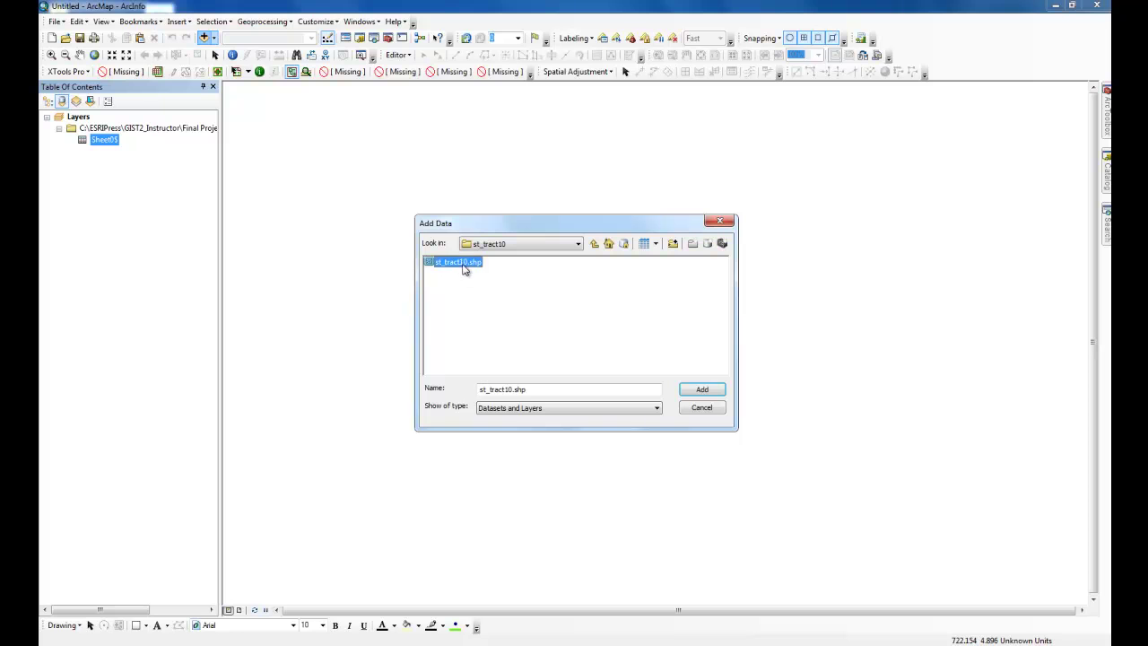
pyautogui.click(708, 391)
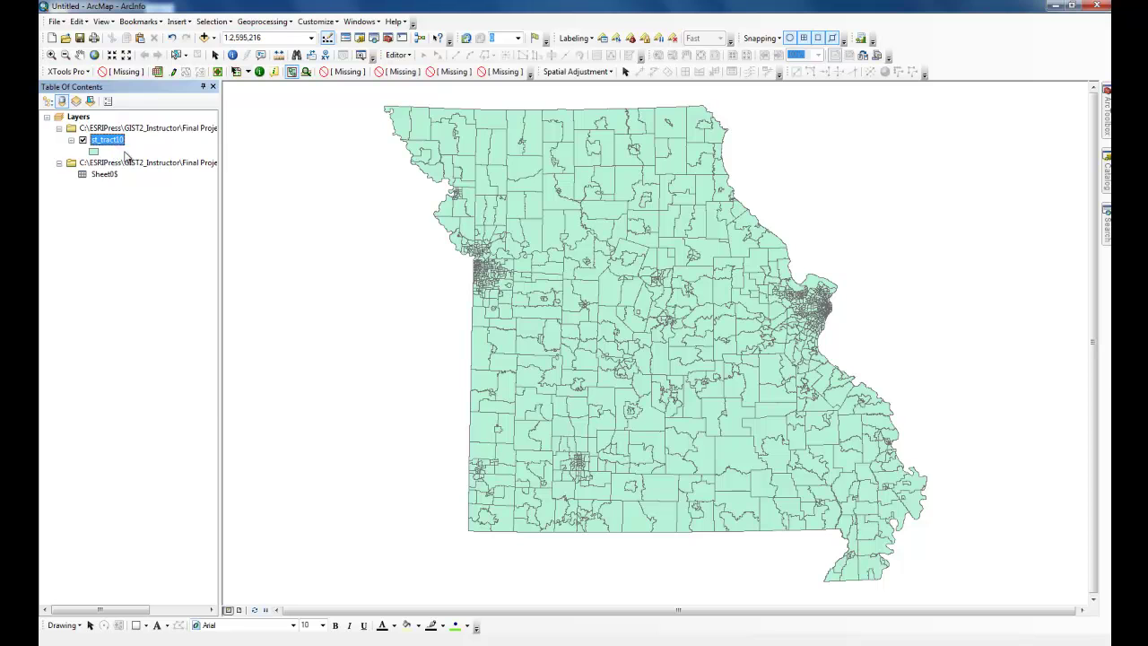
# Step: Join the Sheet0$ table to the st_tract10 layer, matching GEOID10 with GEOID and keeping all records
pyautogui.rightClick(112, 140)
pyautogui.moveTo(224, 192)
pyautogui.click(325, 194)
pyautogui.click(524, 249)
pyautogui.click(514, 293)
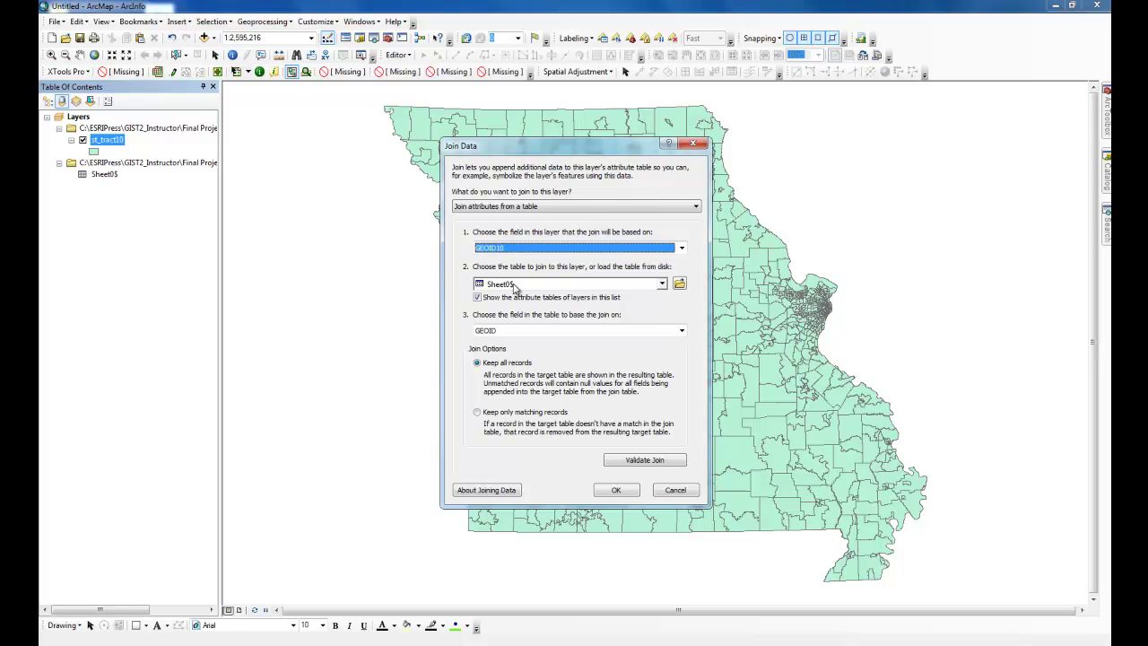
pyautogui.click(513, 285)
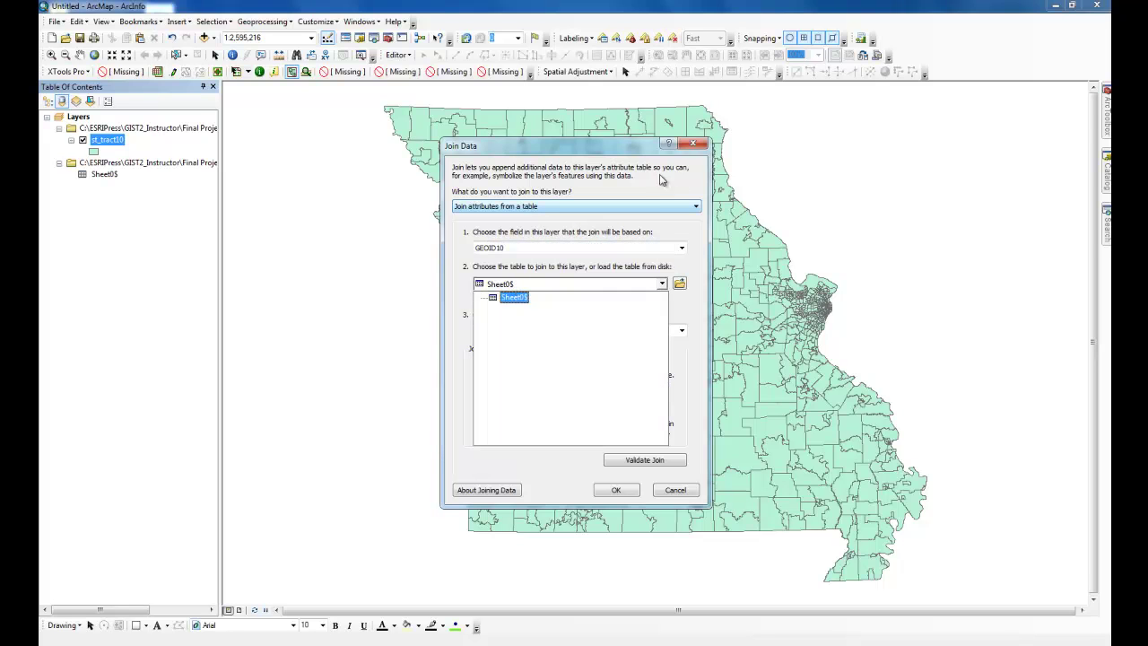
pyautogui.click(523, 297)
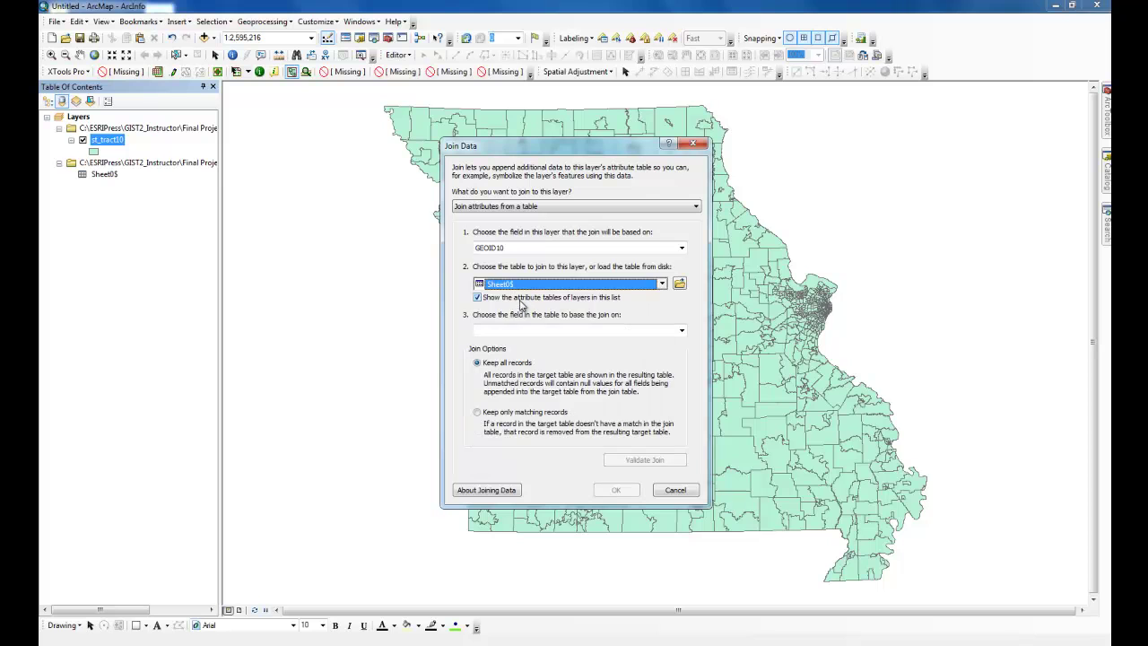
pyautogui.click(513, 330)
pyautogui.click(517, 348)
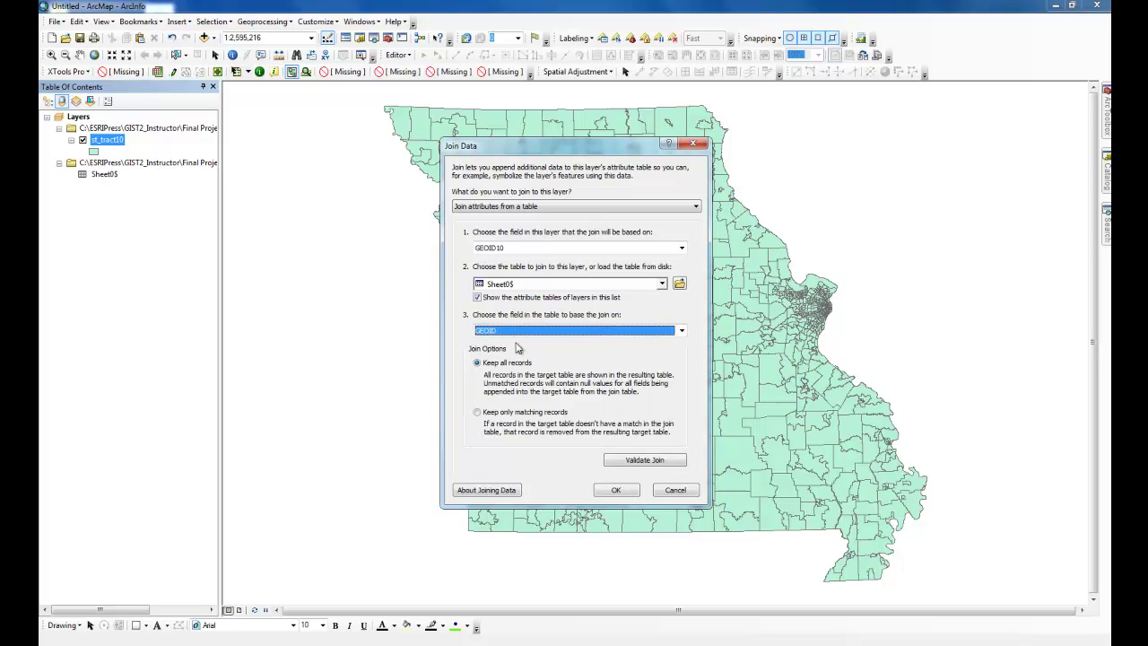
pyautogui.click(619, 490)
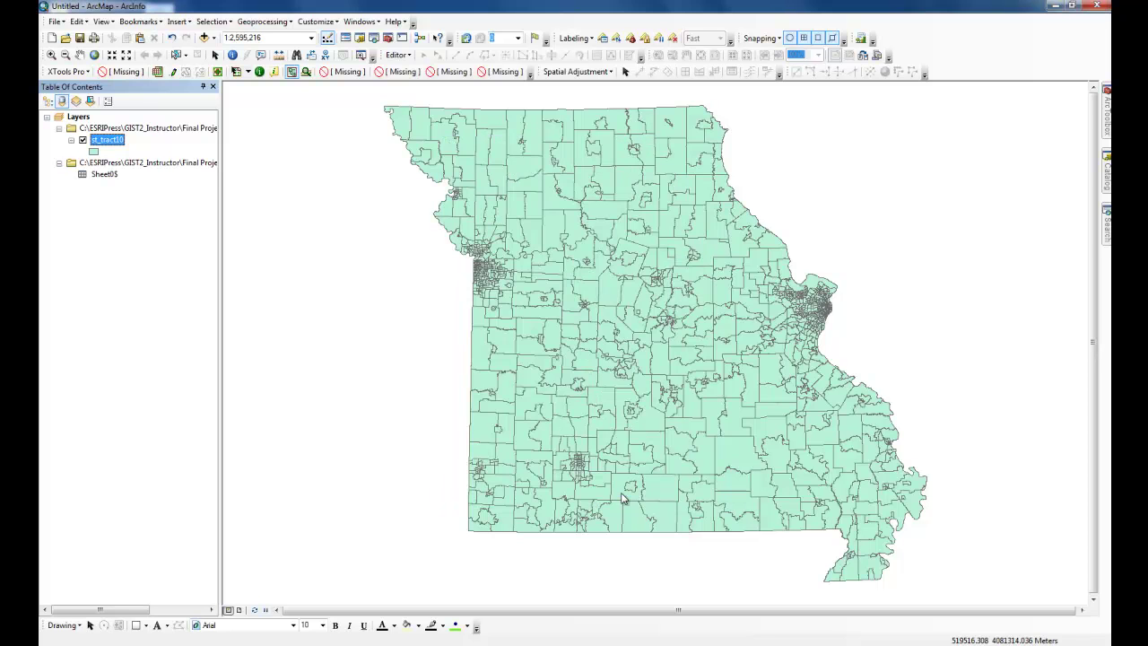
# Step: Build a Select By Attributes expression for st_tract10 reading "Sheet0$.GEOID" IS NOT NULL
pyautogui.rightClick(107, 142)
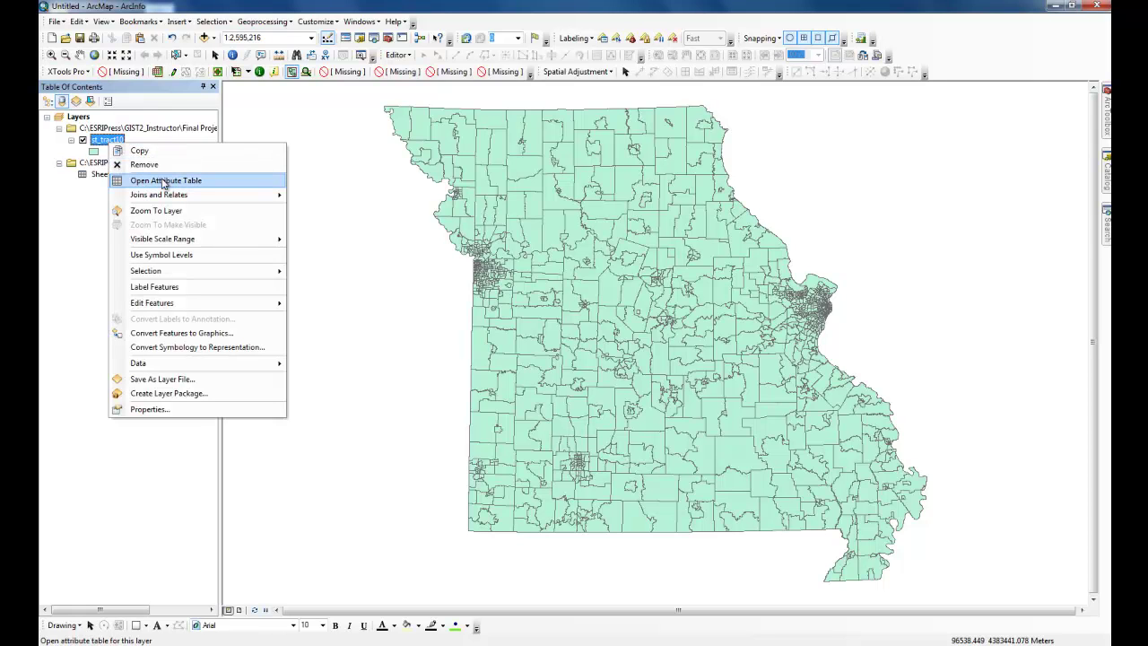
pyautogui.click(223, 22)
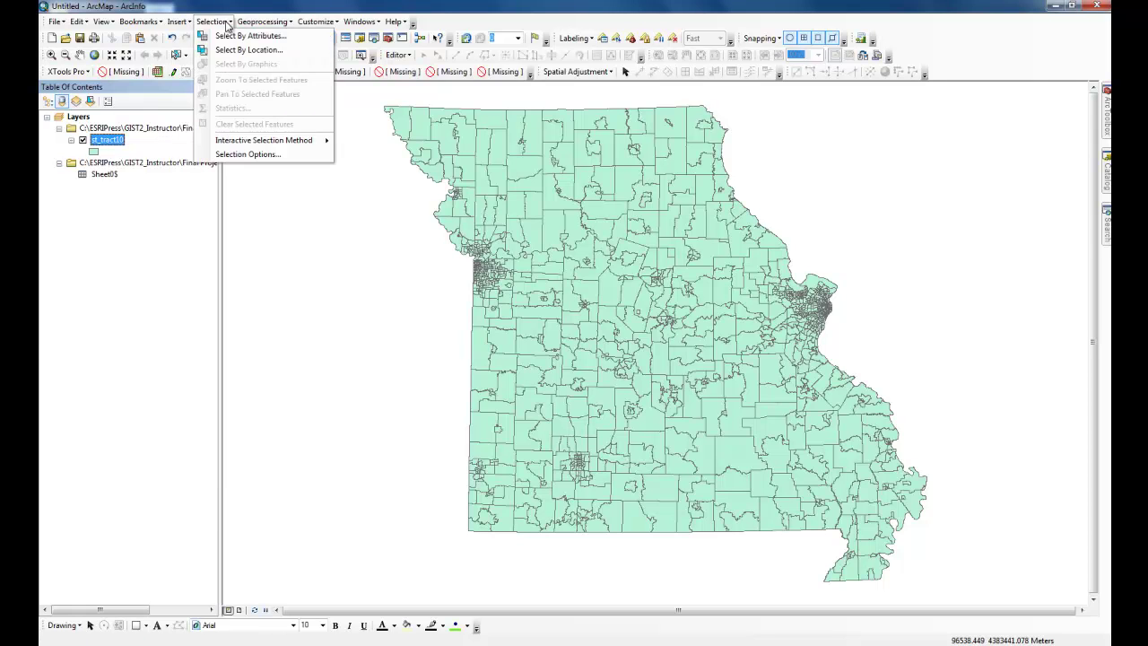
pyautogui.click(238, 37)
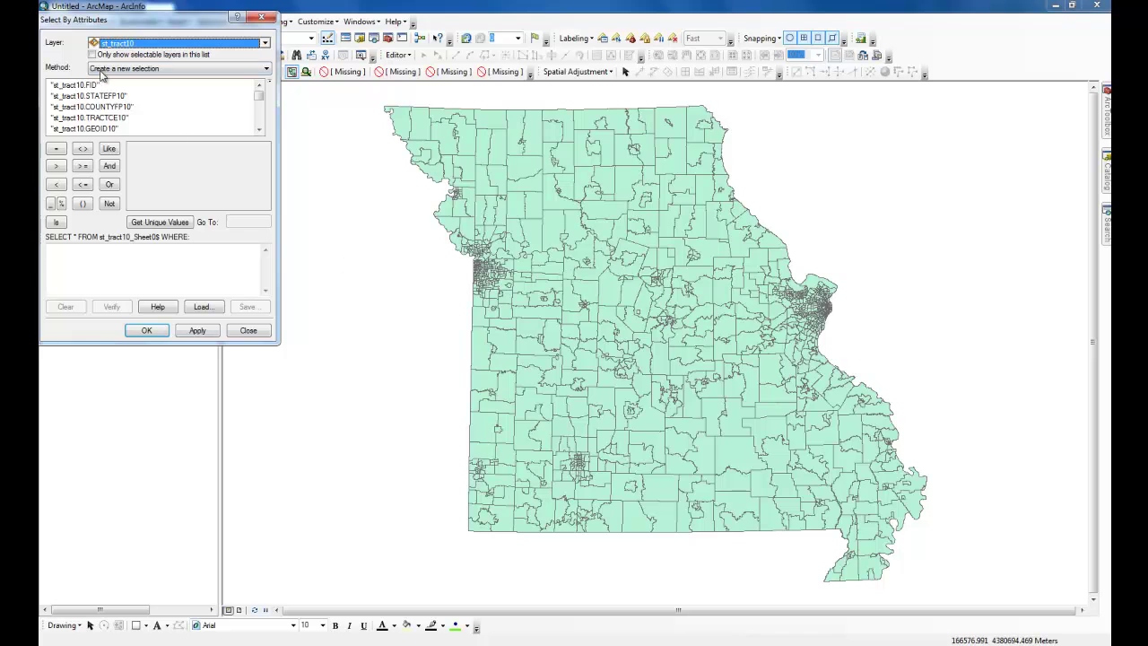
pyautogui.click(170, 103)
pyautogui.scroll(-5, 157, 121)
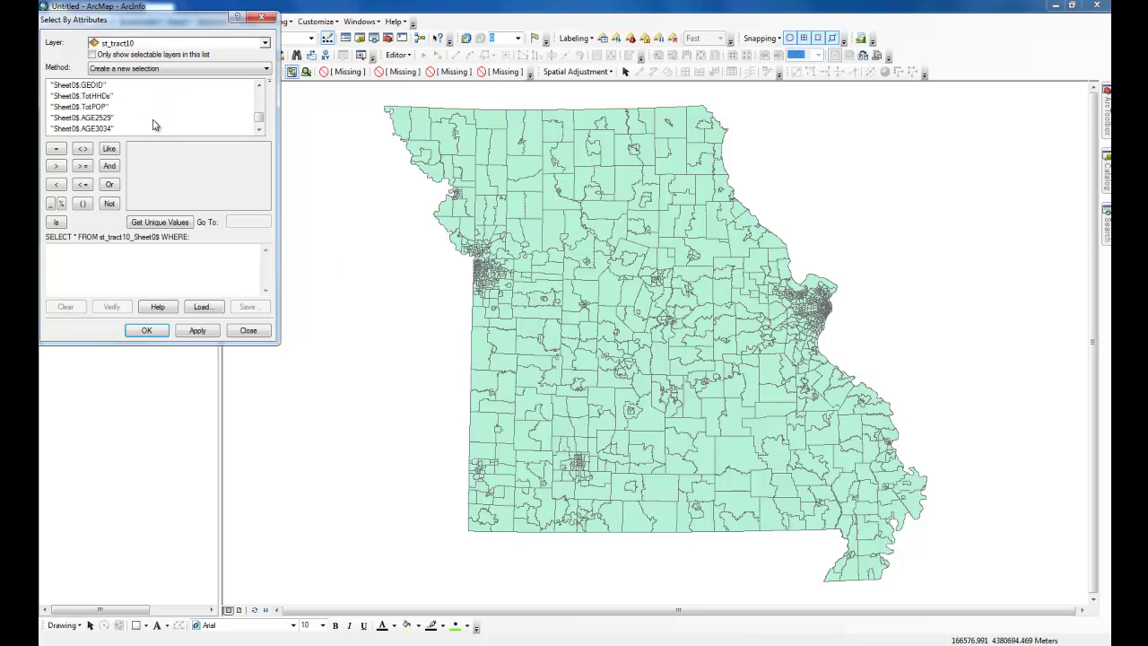
pyautogui.scroll(1, 152, 125)
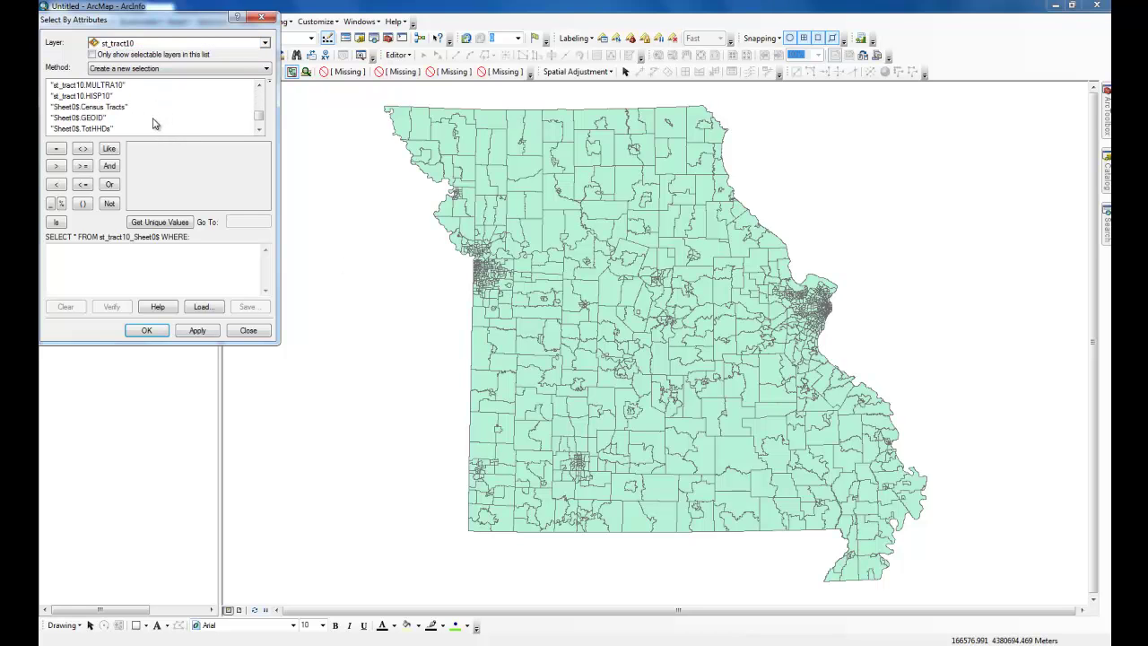
pyautogui.doubleClick(86, 120)
pyautogui.click(163, 223)
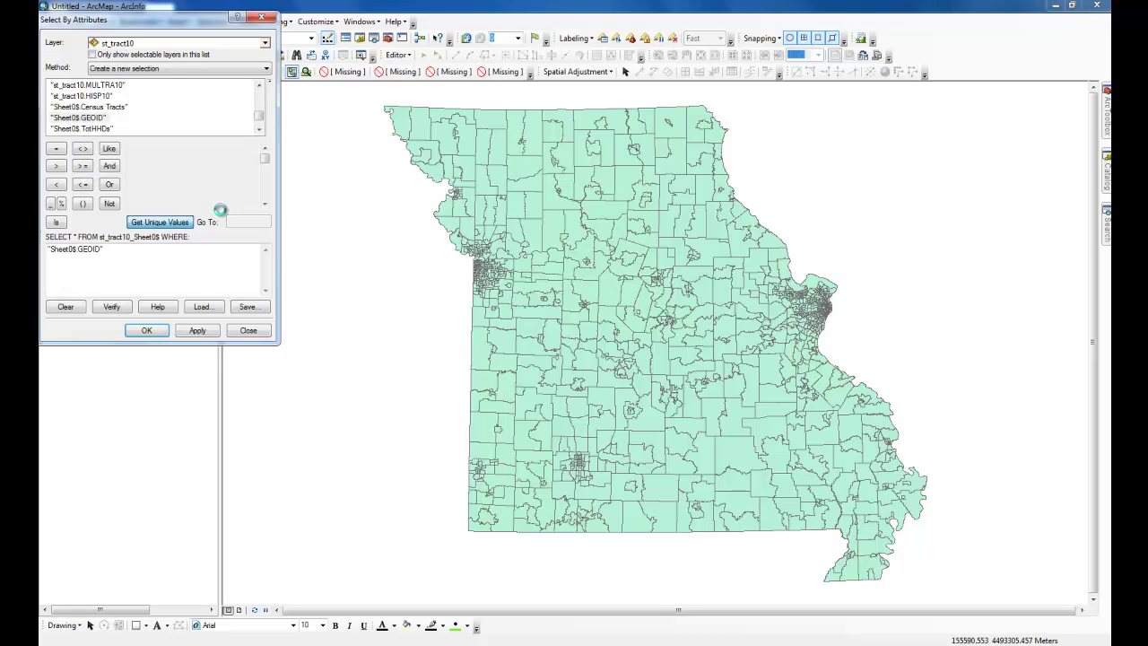
pyautogui.click(56, 223)
pyautogui.click(108, 204)
pyautogui.doubleClick(139, 148)
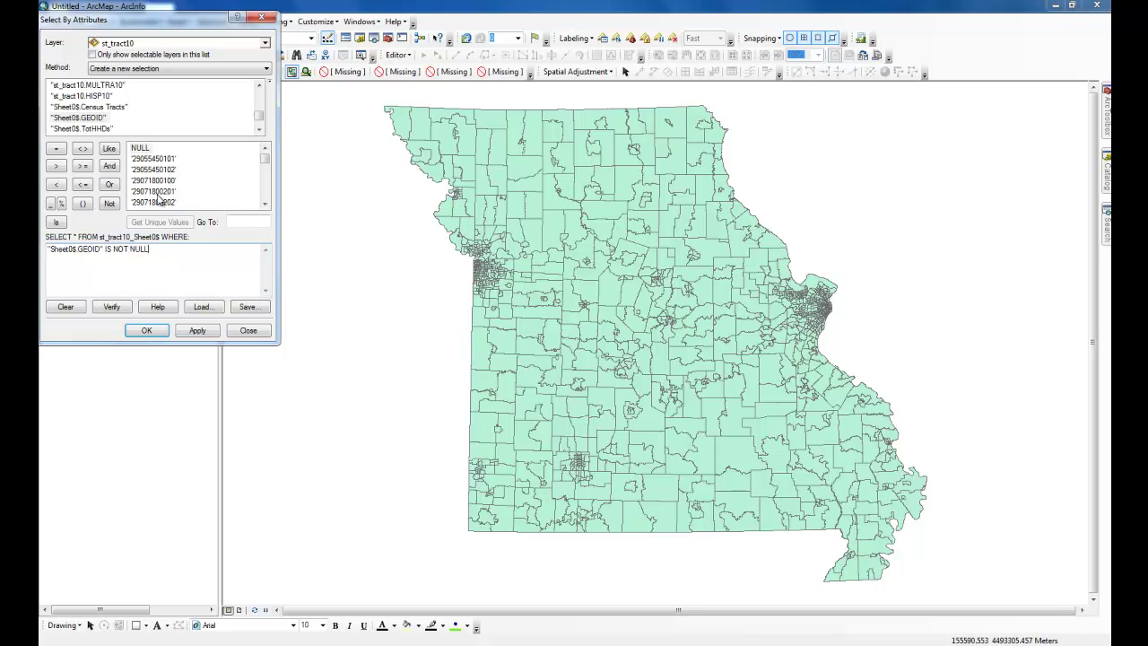
# Step: Check the selection expression, apply it to select the tracts with joined data, and close the query dialog
pyautogui.moveTo(175, 248); pyautogui.dragTo(48, 250)
pyautogui.click(125, 264)
pyautogui.click(203, 333)
pyautogui.click(147, 331)
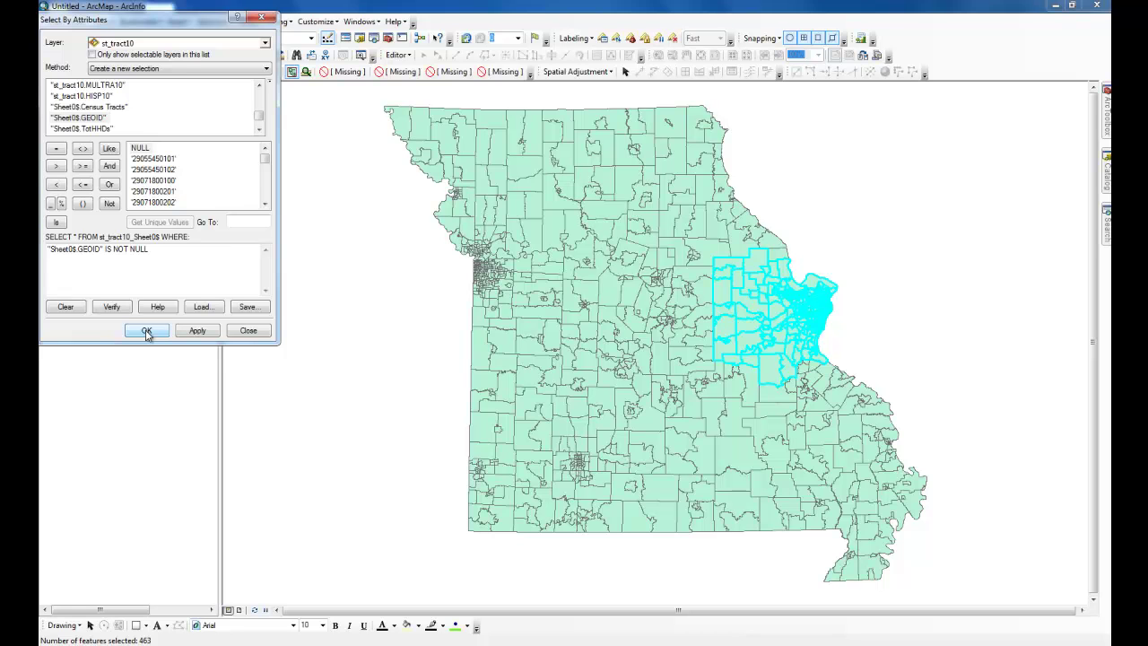
pyautogui.click(249, 331)
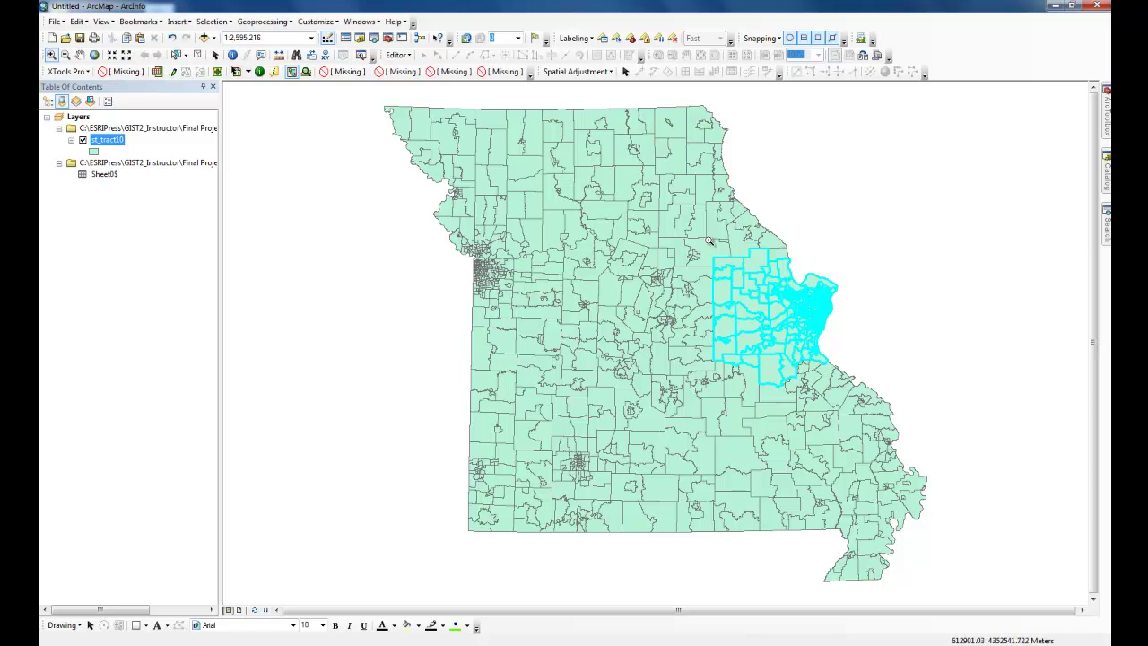
# Step: Examine the selected census tracts around St. Louis at closer scales, ending at 1:250,000
pyautogui.moveTo(707, 238); pyautogui.dragTo(862, 396)
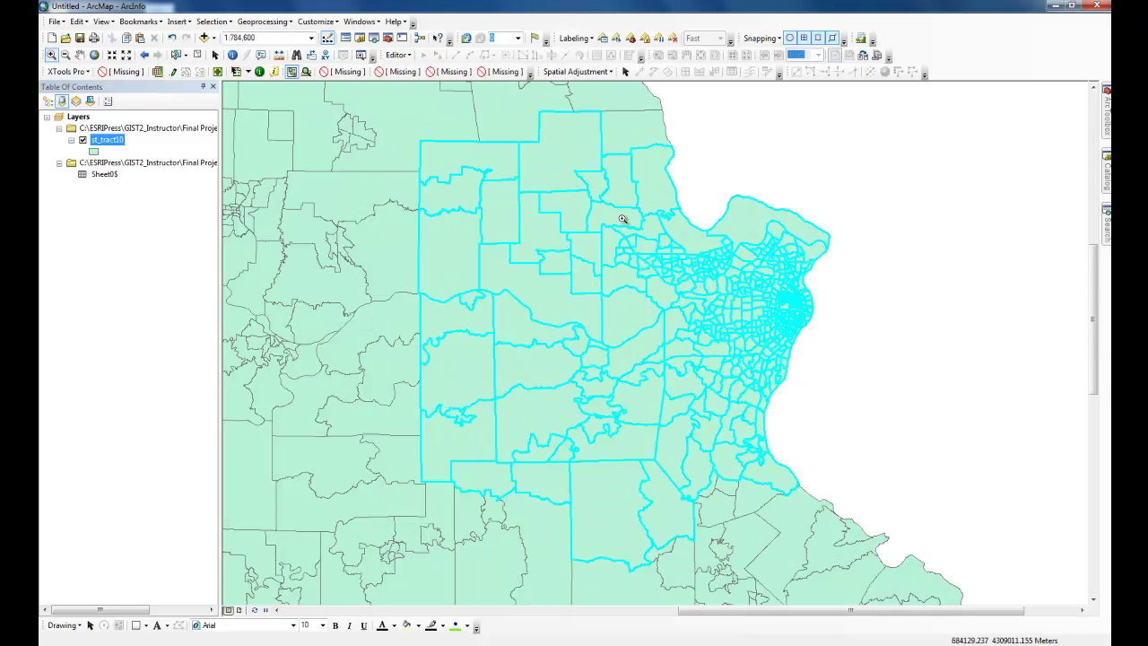
pyautogui.moveTo(649, 238); pyautogui.dragTo(863, 391)
pyautogui.moveTo(577, 151); pyautogui.dragTo(887, 475)
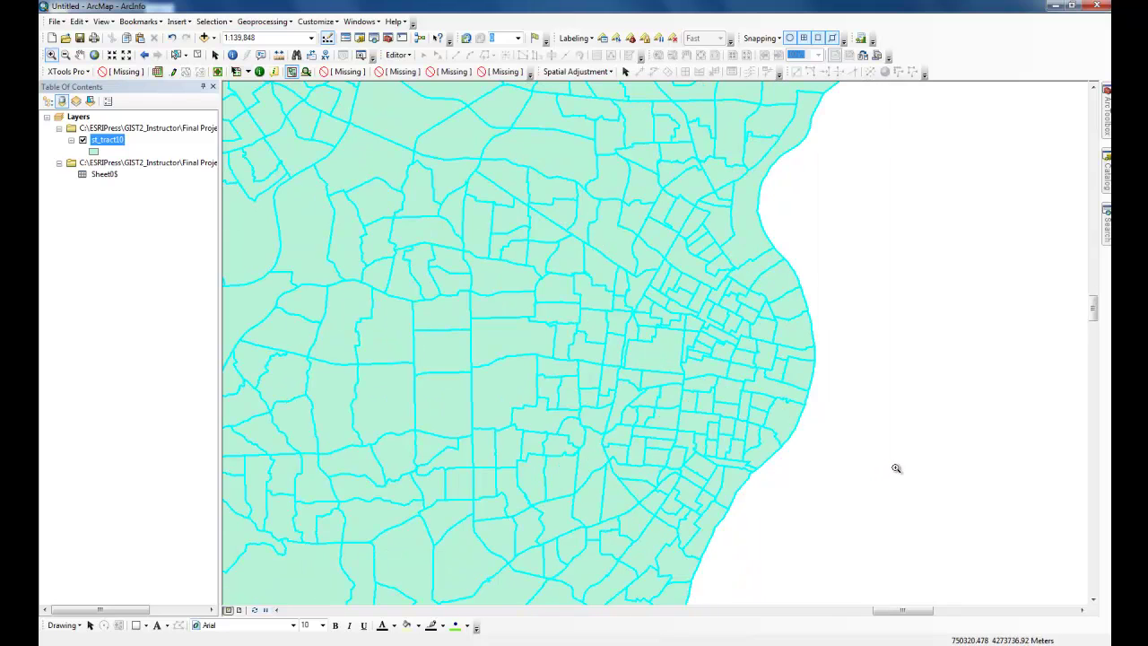
pyautogui.scroll(-2, 636, 416)
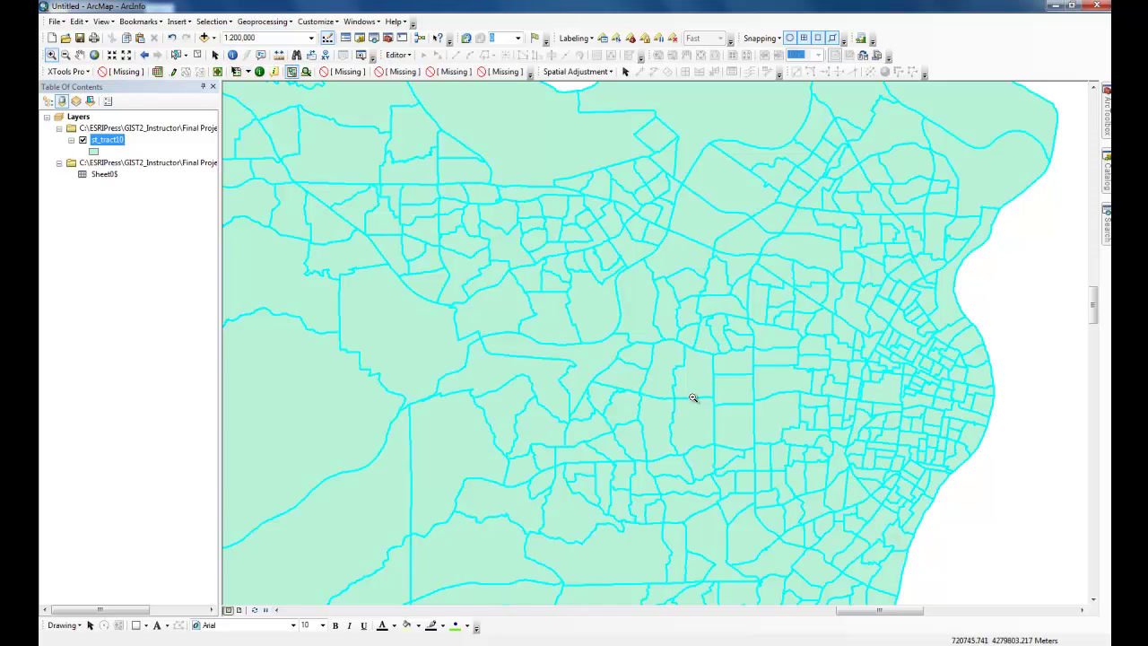
pyautogui.scroll(-1, 692, 397)
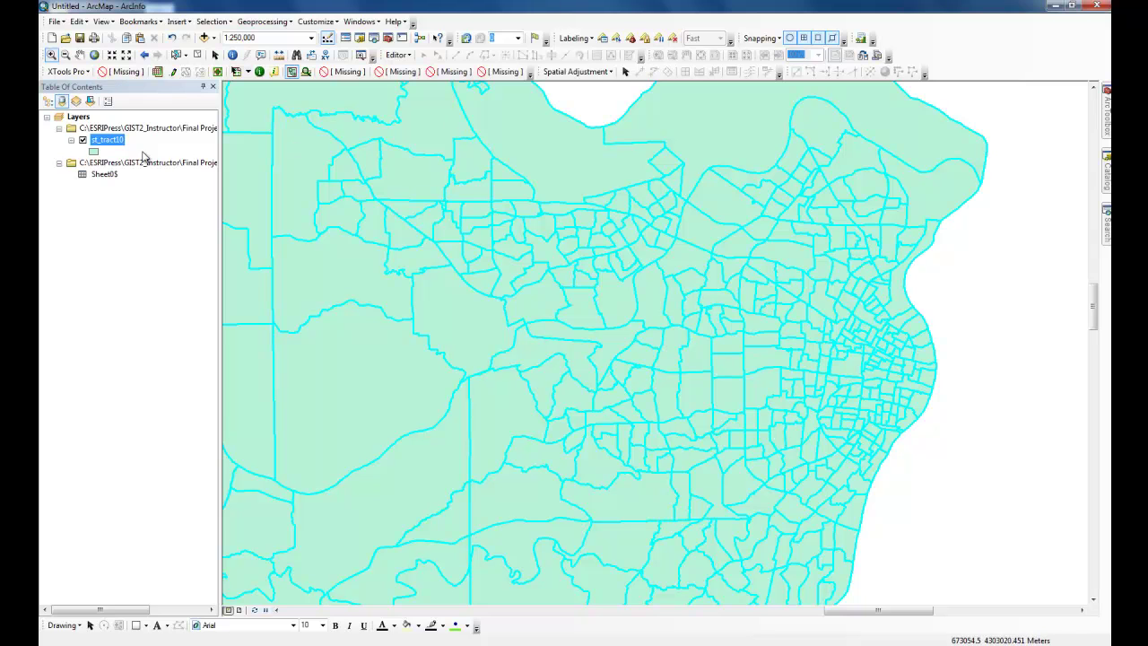
pyautogui.rightClick(115, 148)
pyautogui.moveTo(208, 362)
pyautogui.click(323, 377)
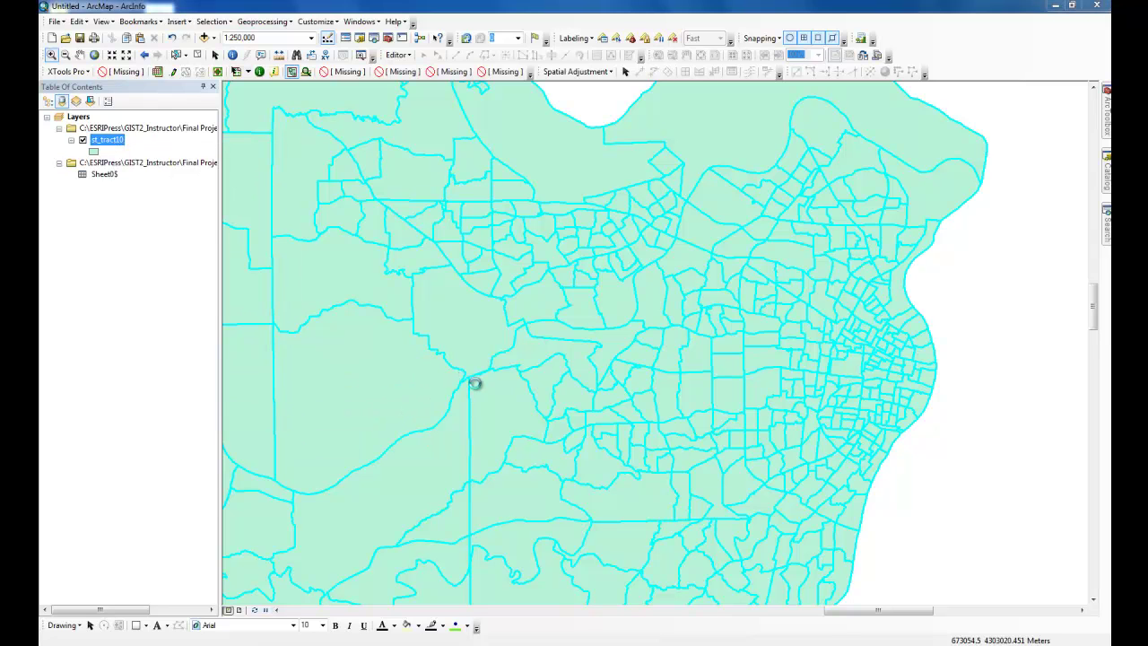
pyautogui.click(685, 350)
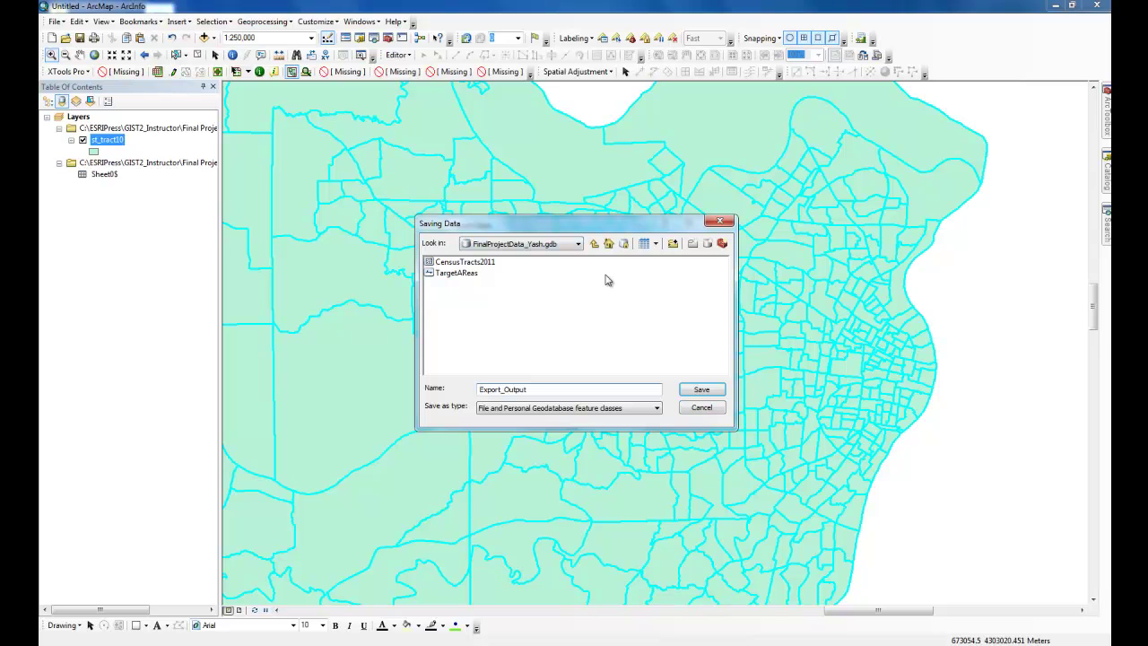
pyautogui.click(712, 414)
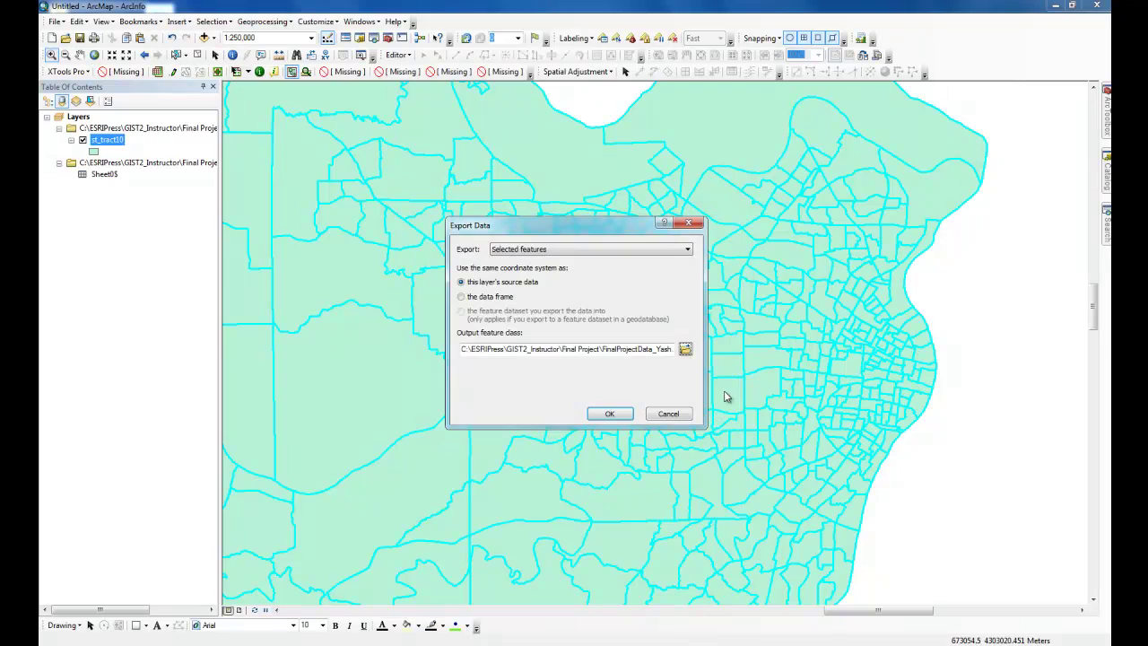
pyautogui.click(668, 415)
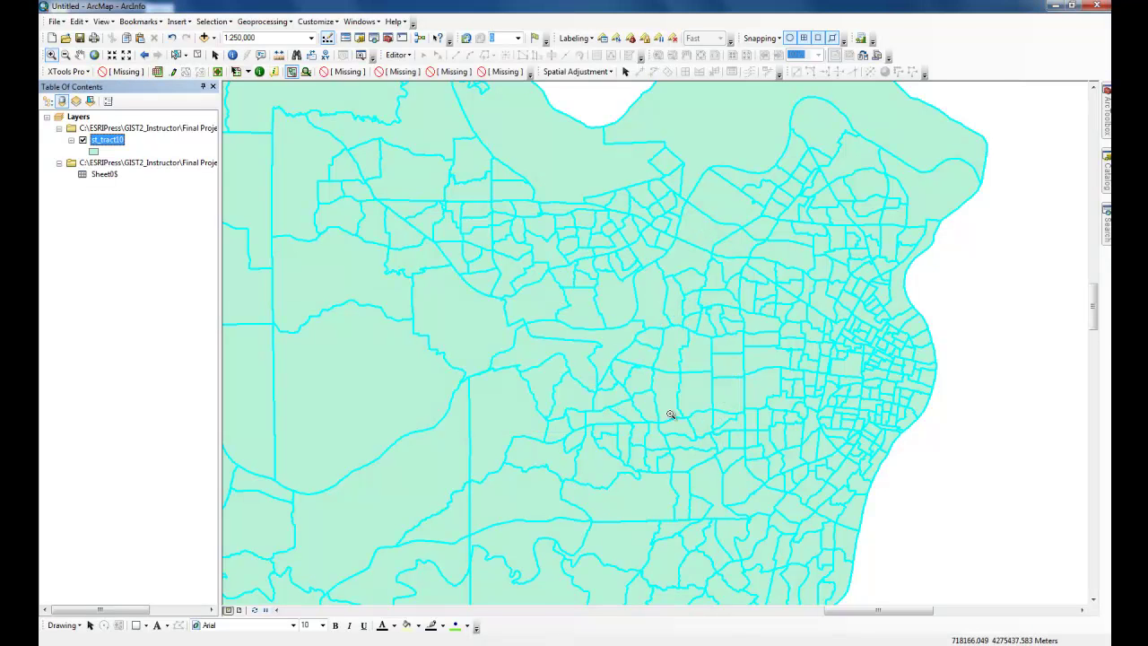
# Step: Add the CensusTracts2011 feature class from the final project file geodatabase to the map
pyautogui.click(206, 39)
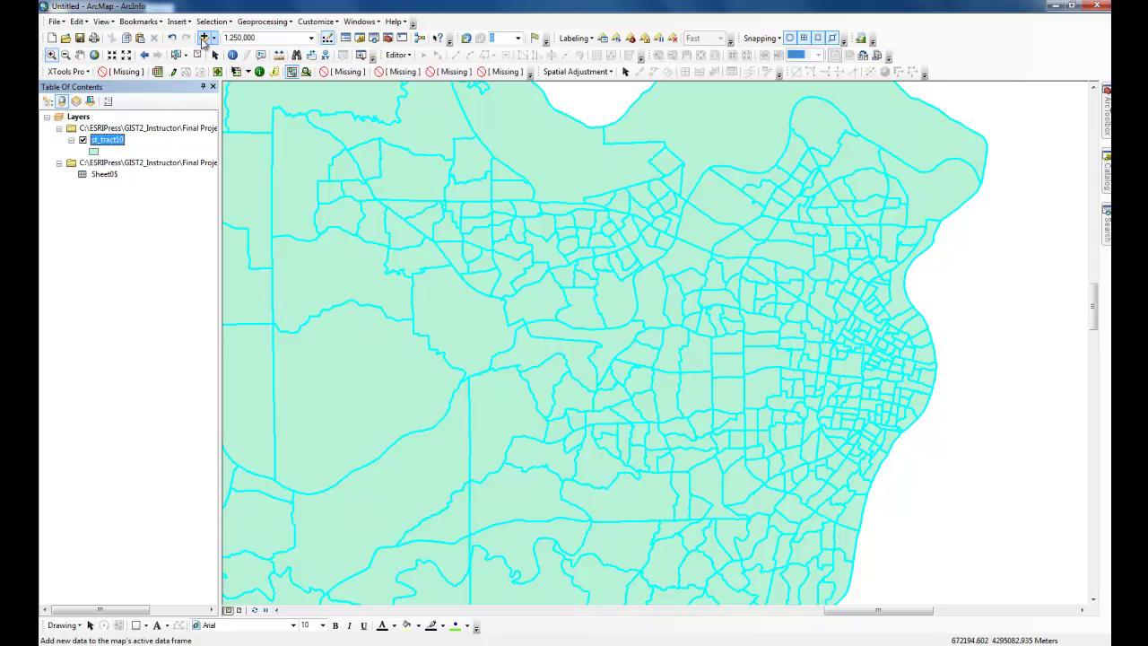
pyautogui.click(594, 243)
pyautogui.doubleClick(462, 284)
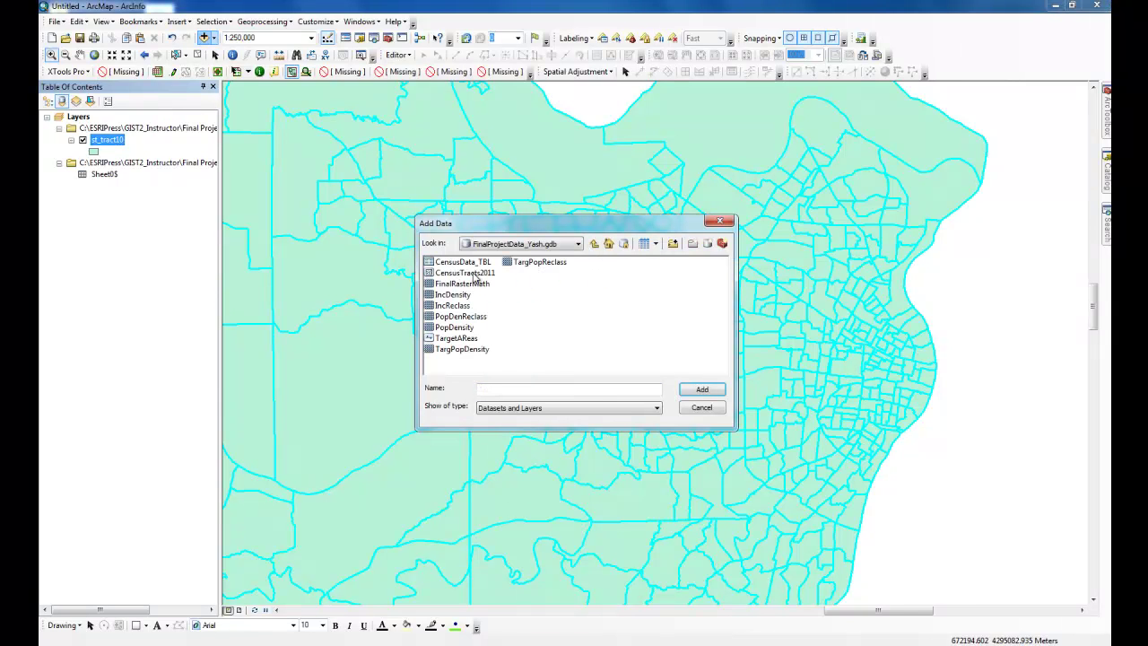
pyautogui.doubleClick(467, 272)
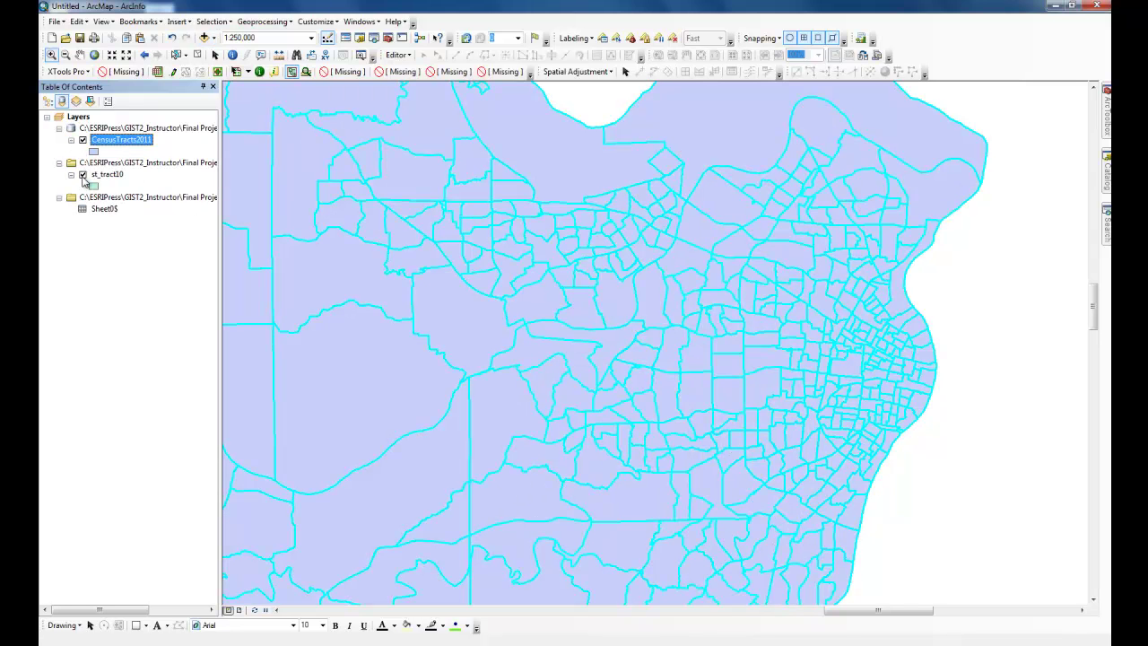
# Step: Remove the st_tract10 layer and the Sheet0$ table from the map, keeping only CensusTracts2011
pyautogui.click(82, 175)
pyautogui.click(106, 175)
pyautogui.rightClick(106, 175)
pyautogui.click(132, 197)
pyautogui.rightClick(111, 176)
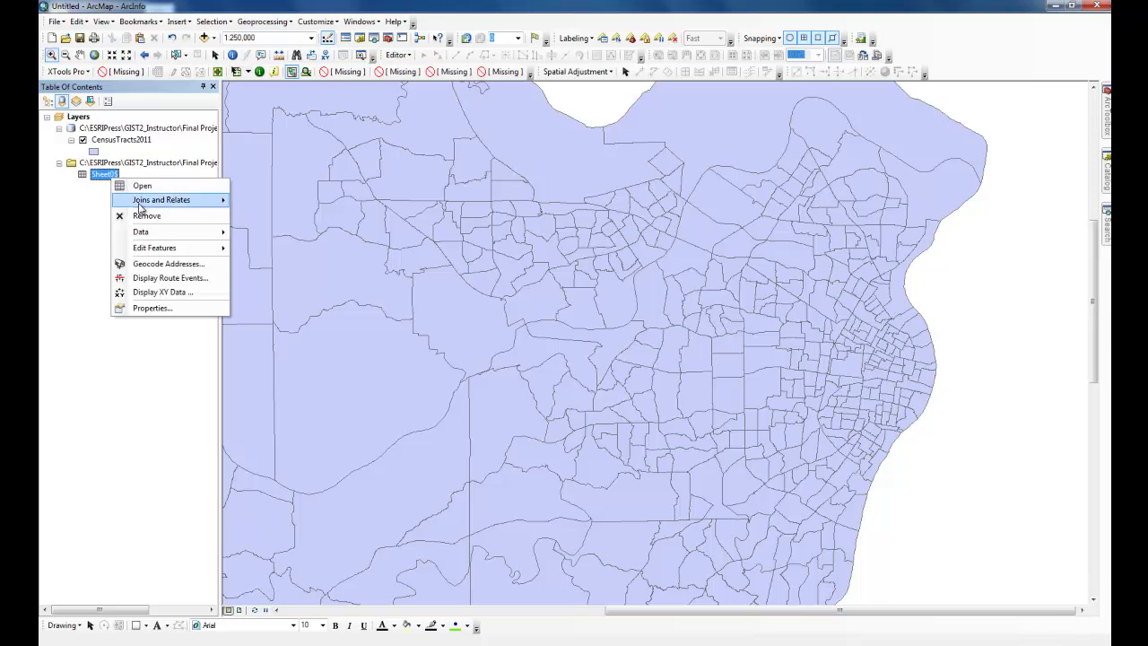
pyautogui.click(139, 222)
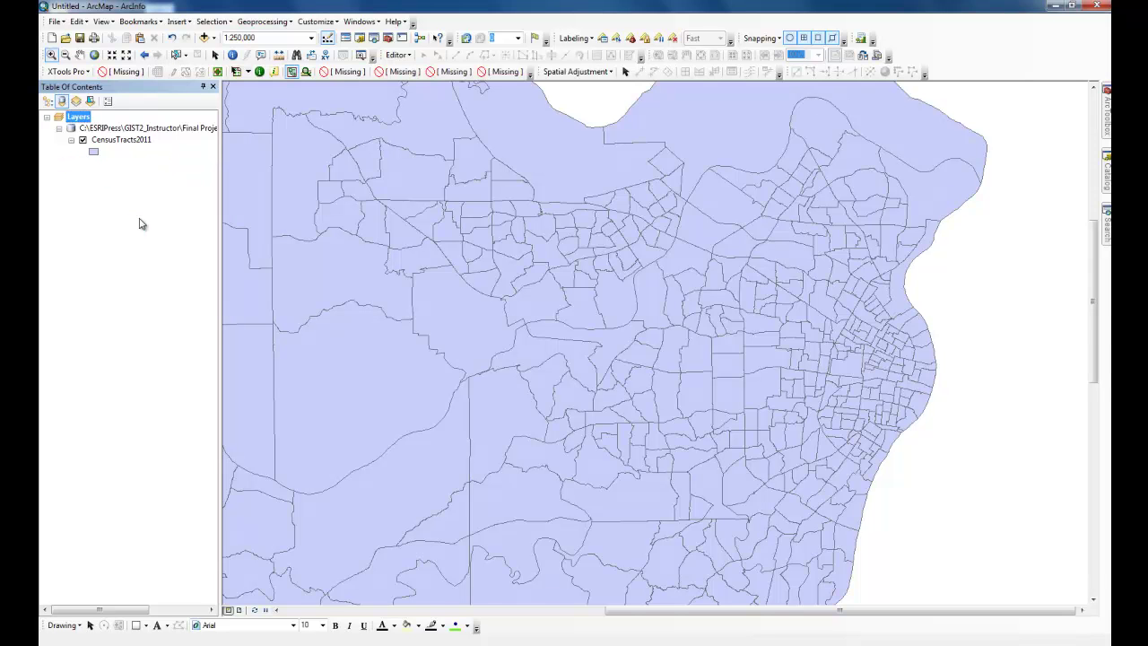
# Step: List the layers by drawing order and zoom the map to the full extent of CensusTracts2011
pyautogui.click(47, 100)
pyautogui.rightClick(111, 130)
pyautogui.click(158, 199)
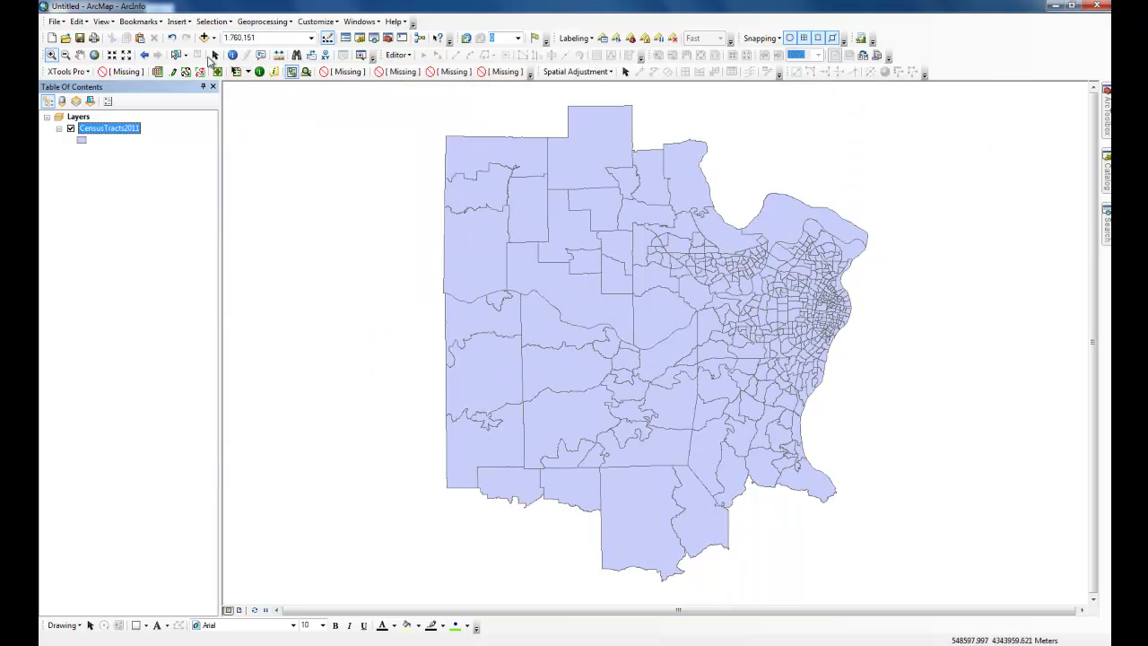
pyautogui.click(204, 38)
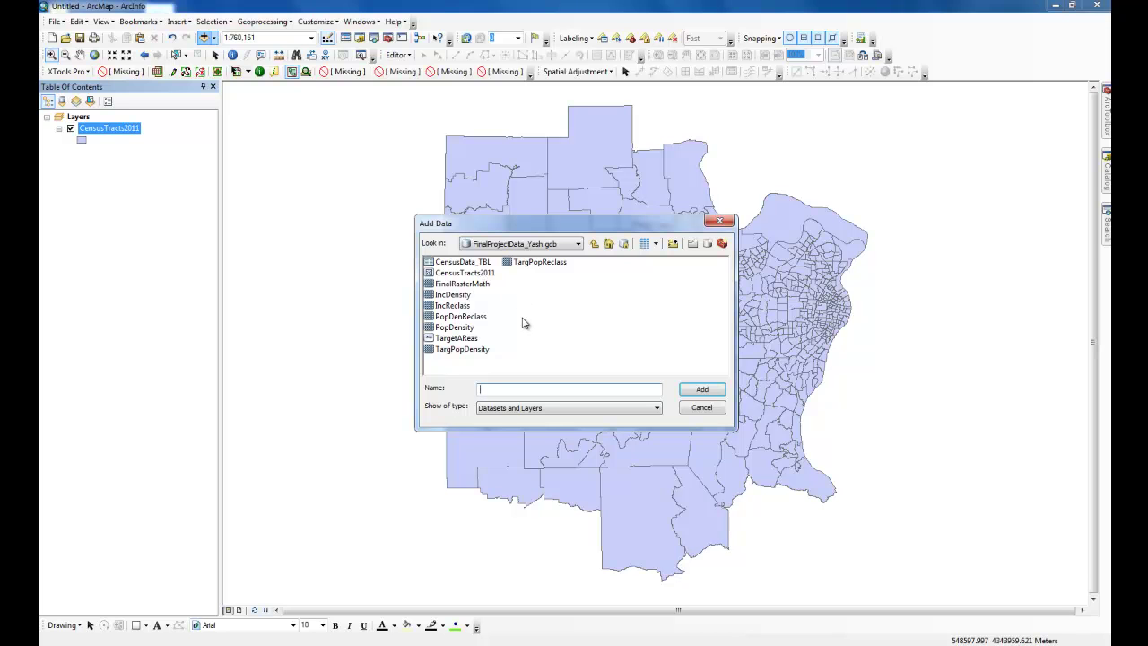
pyautogui.click(707, 410)
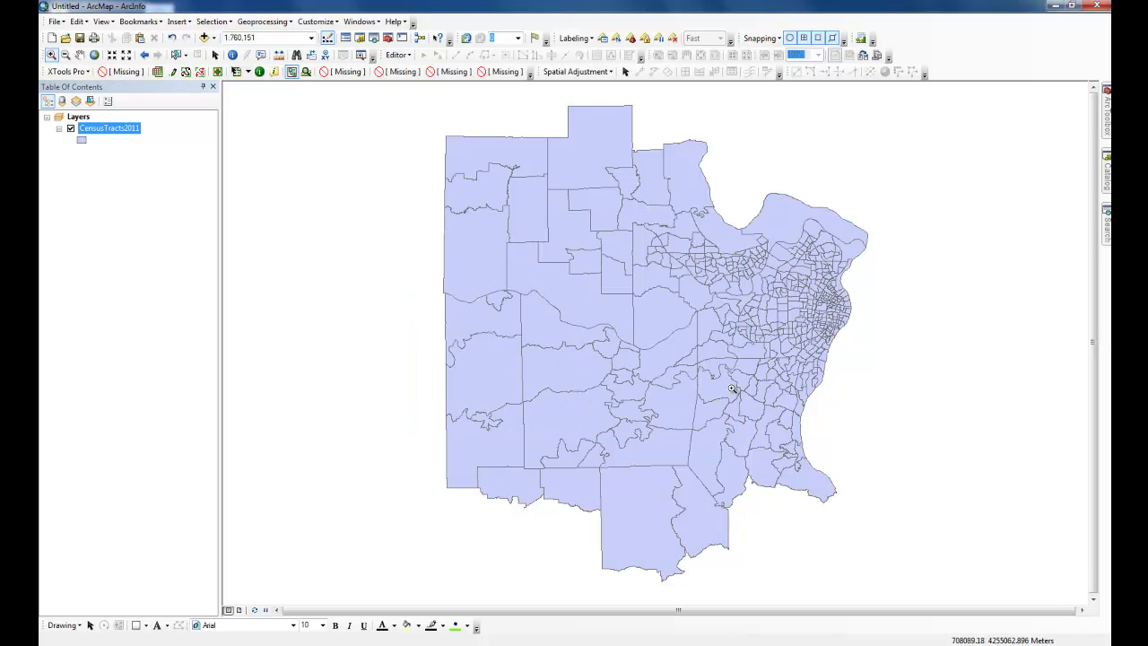